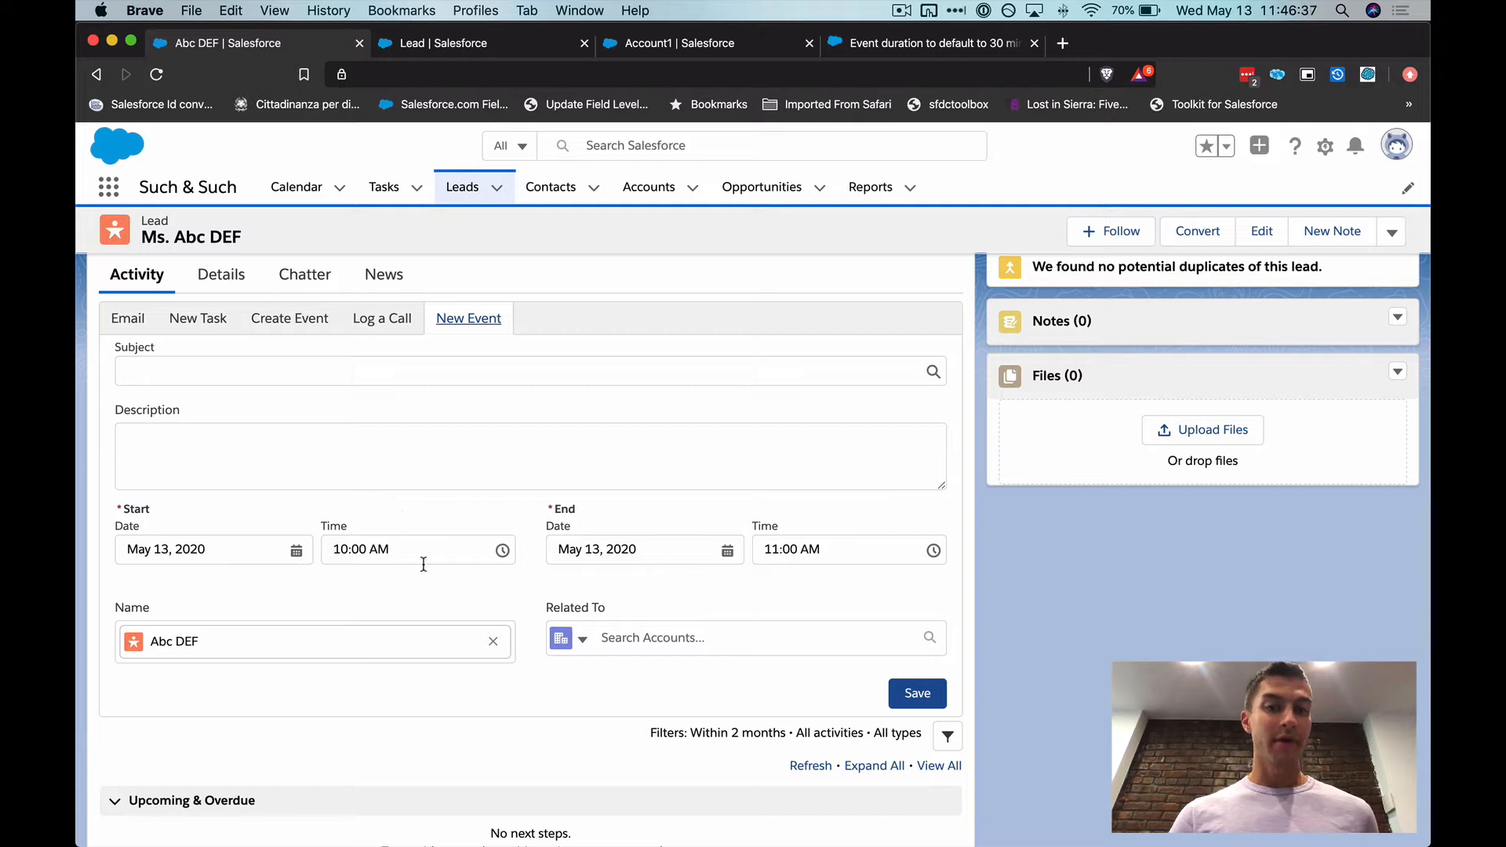
# Try start times of 10:30 AM and 11:00 AM in the lead's New Event form
pyautogui.click(344, 551)
pyautogui.scroll(-2, 392, 675)
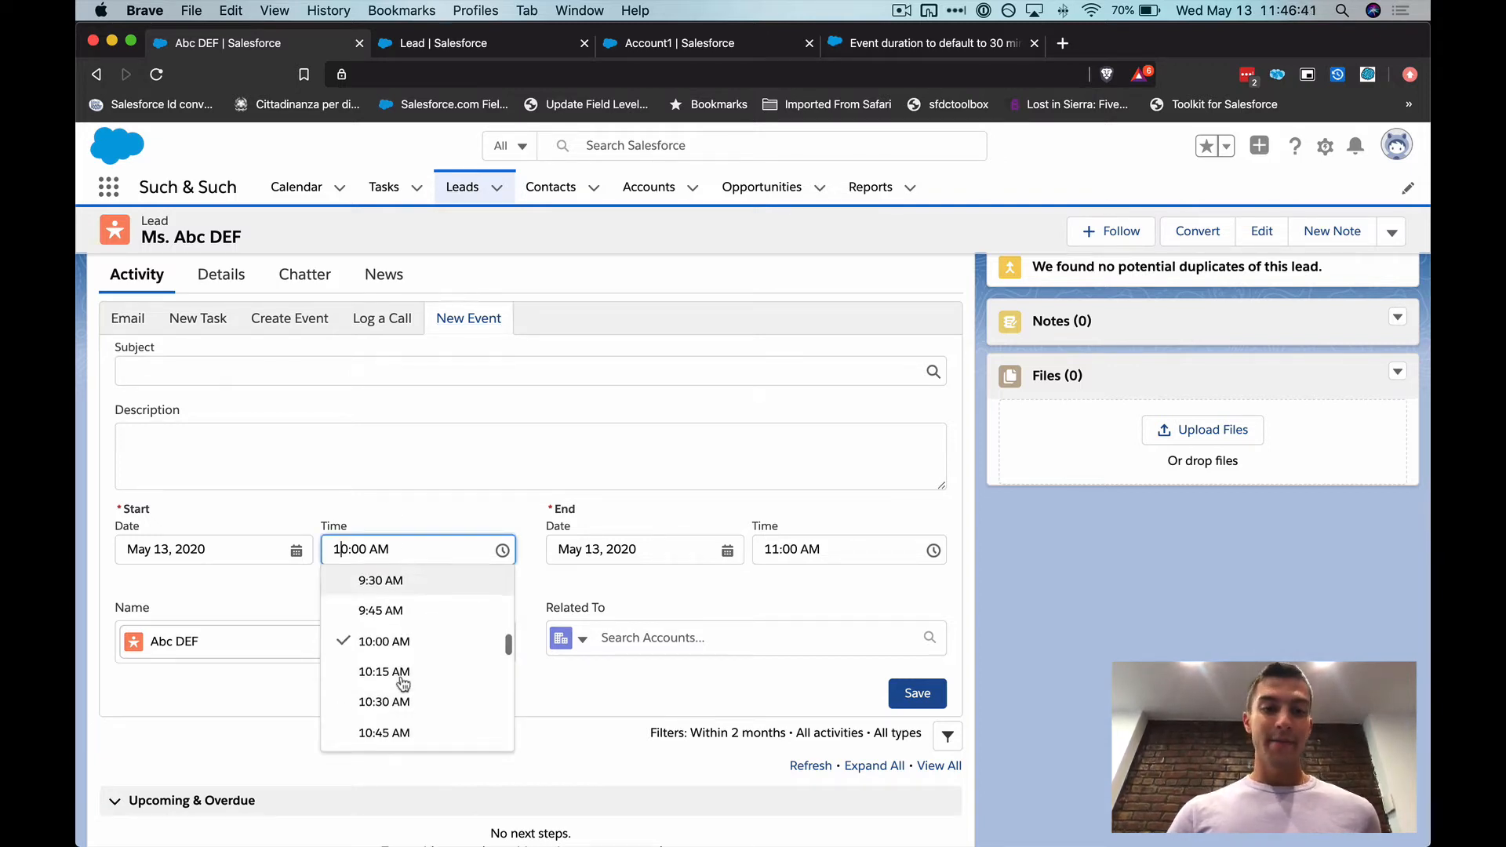
pyautogui.click(411, 698)
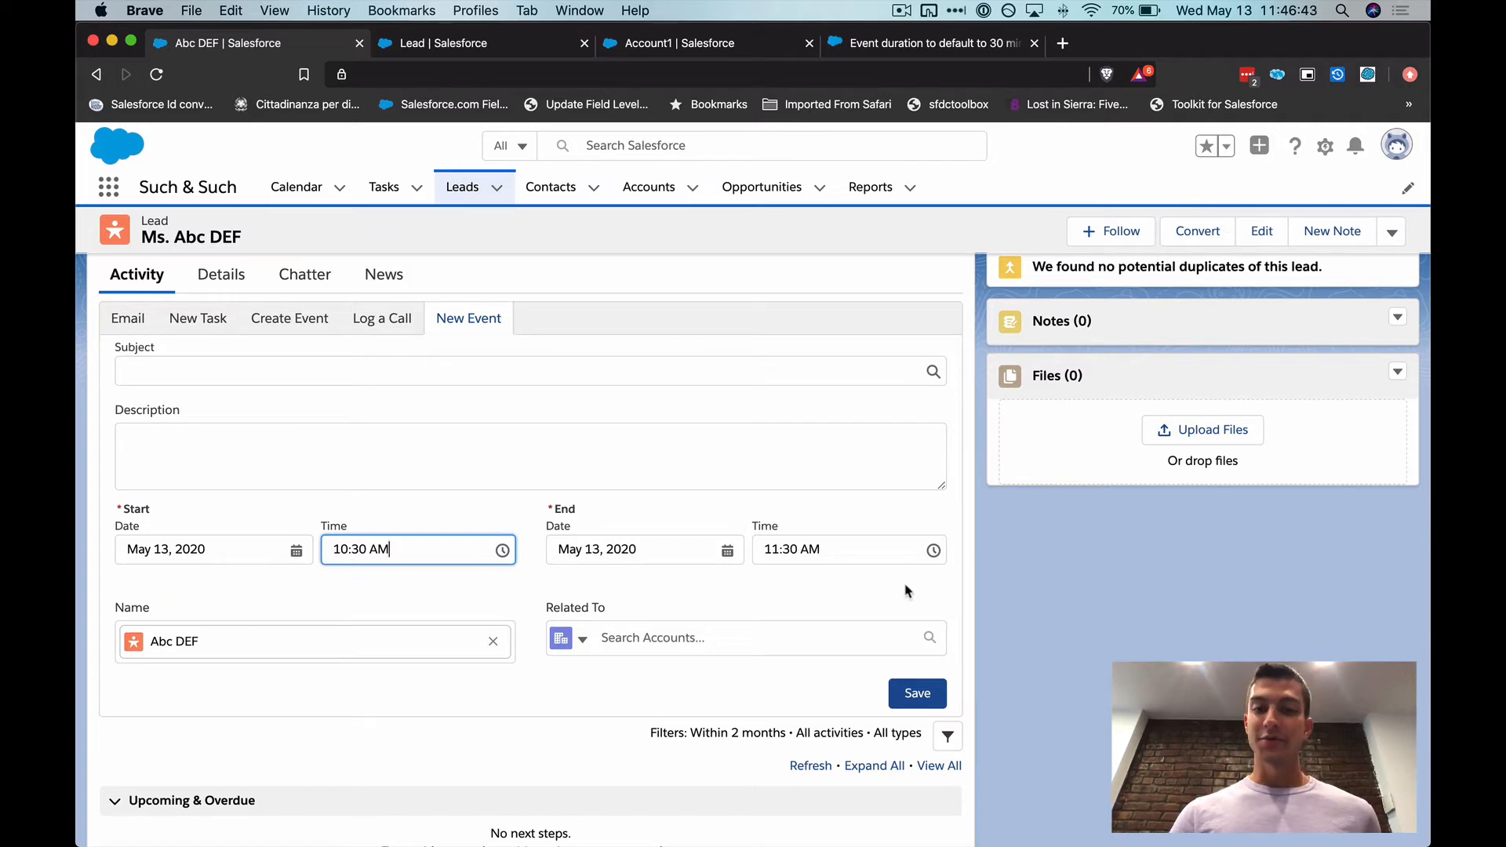
pyautogui.click(409, 553)
pyautogui.scroll(-2, 432, 643)
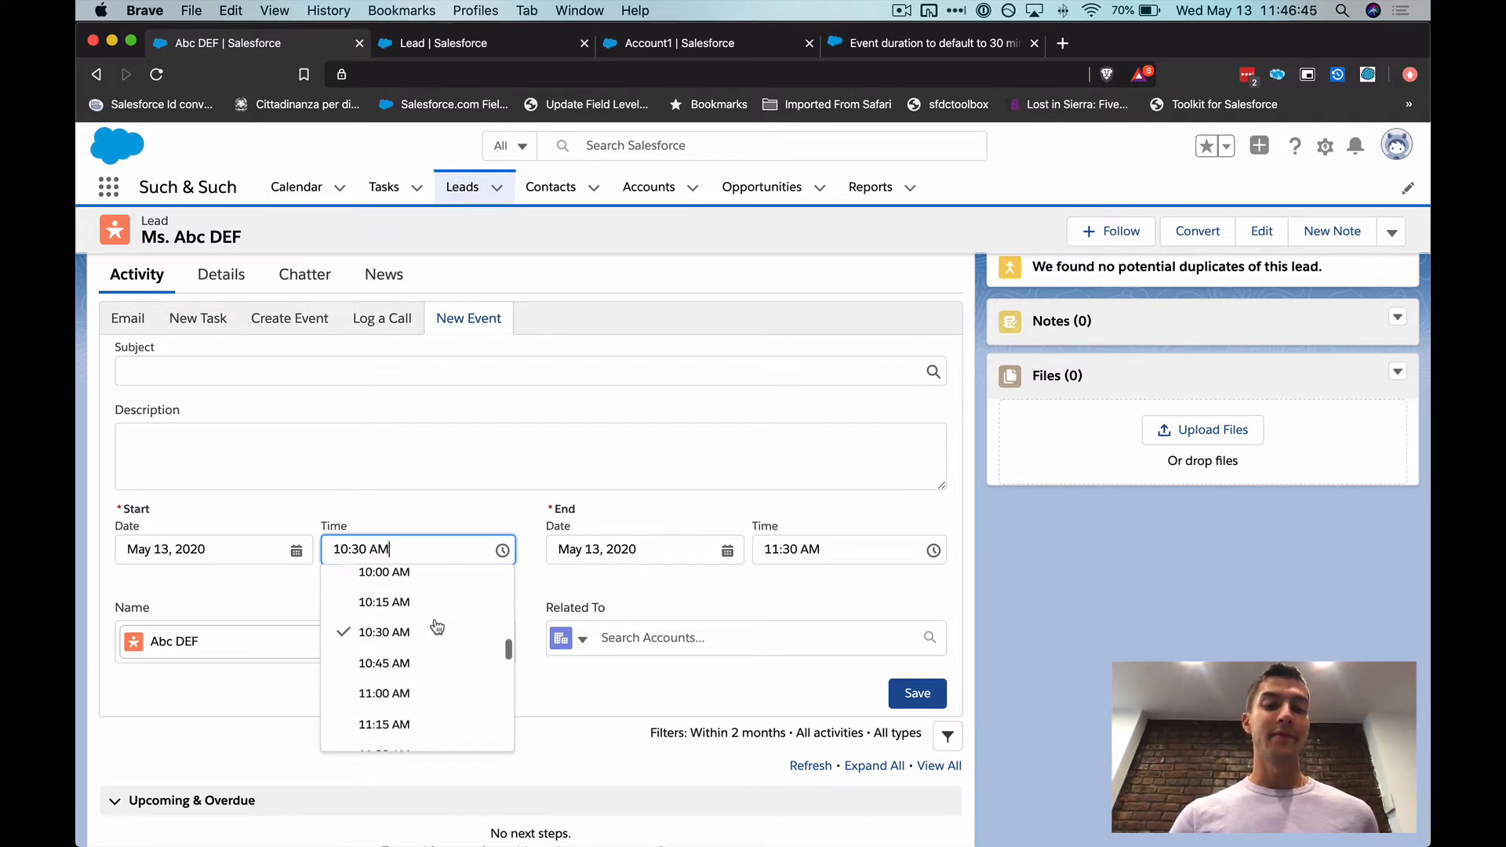
pyautogui.click(424, 694)
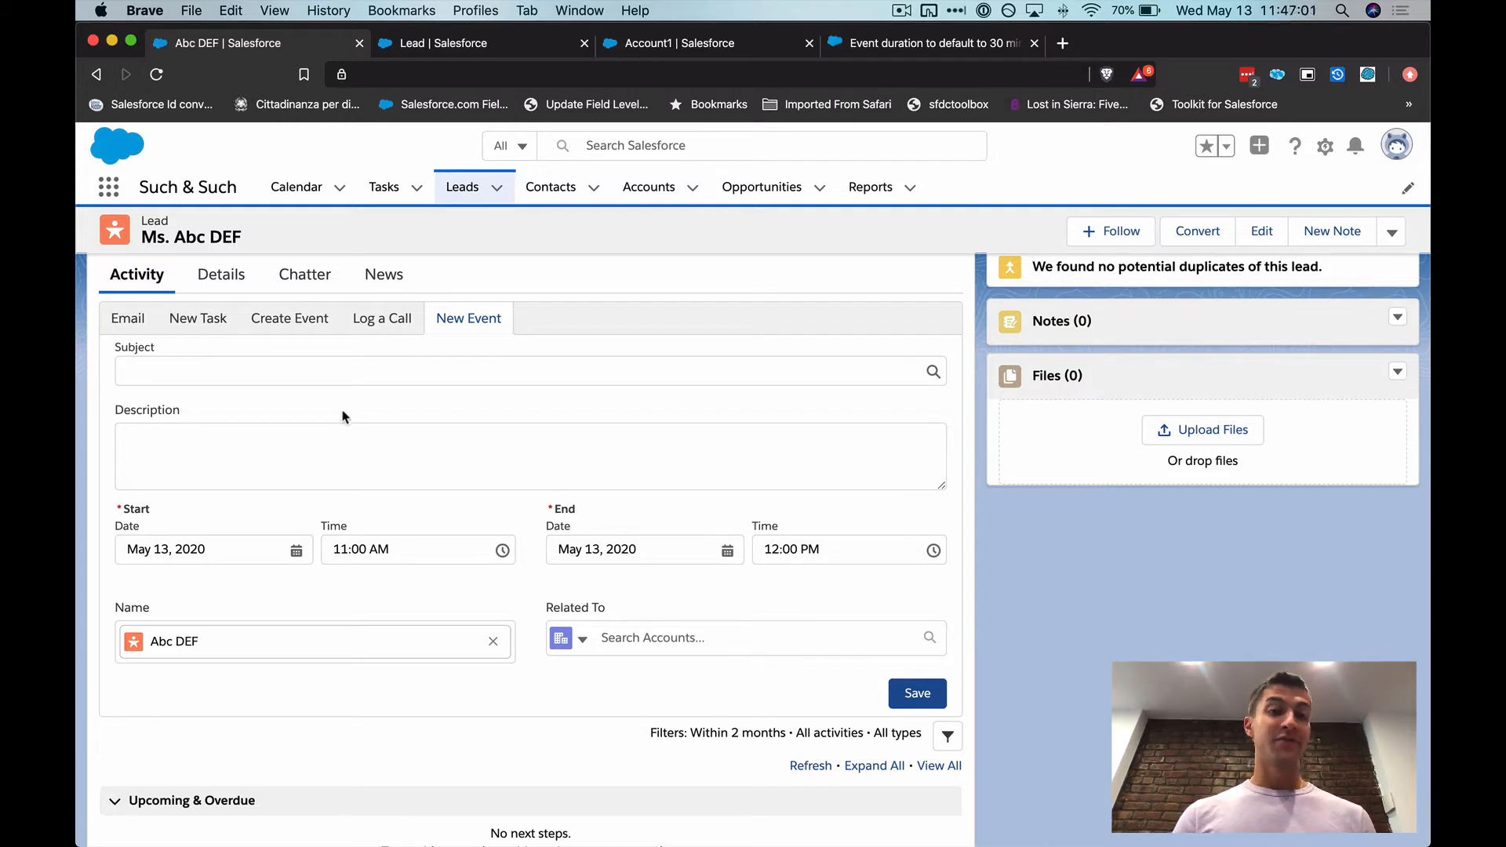
# Try to save an event from the lead's Create Event form with "test" as both subject and description
pyautogui.click(295, 322)
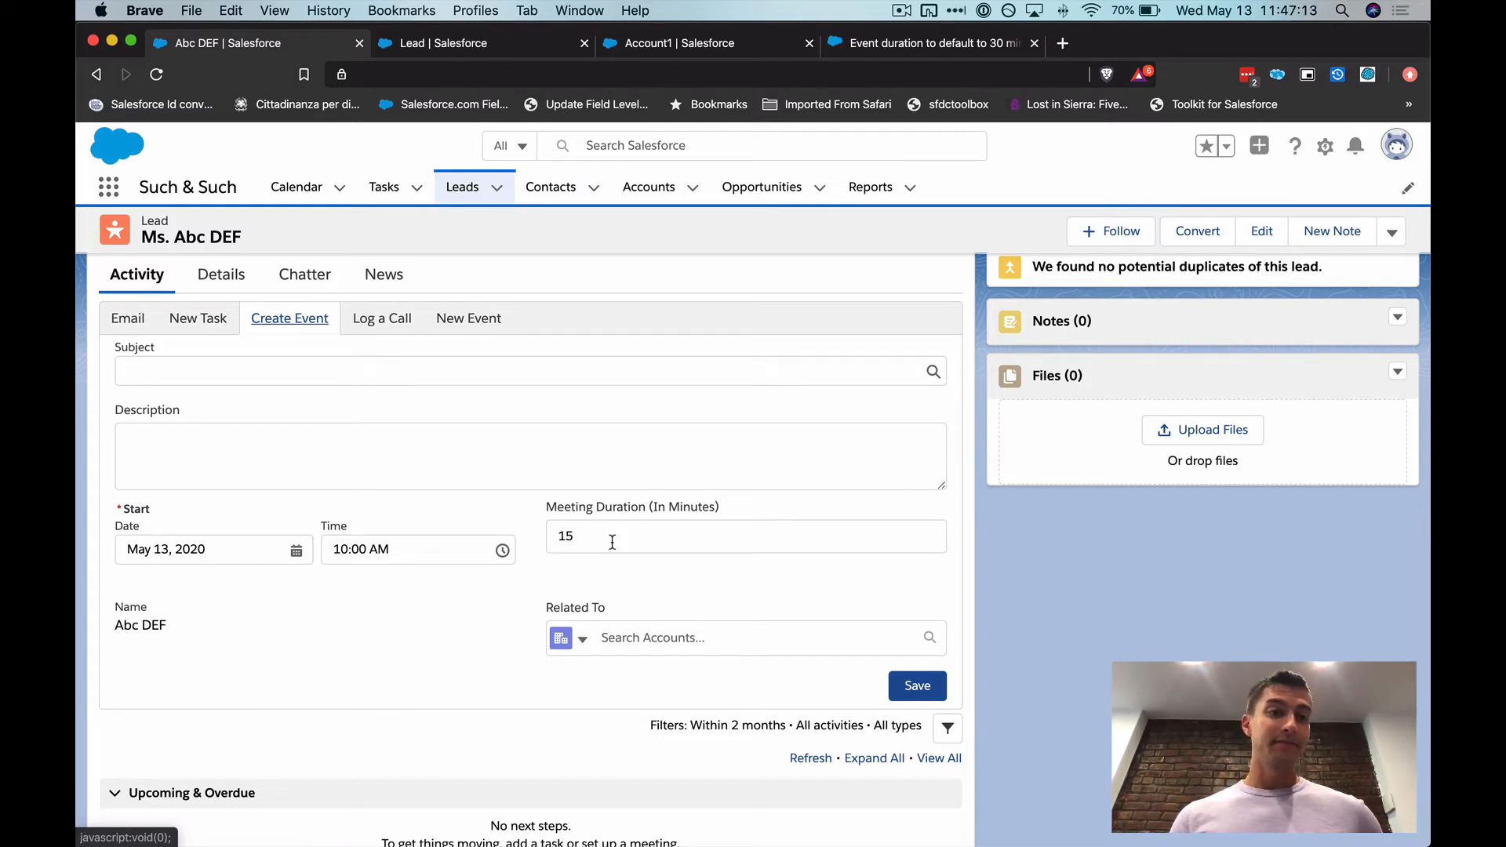
pyautogui.click(411, 374)
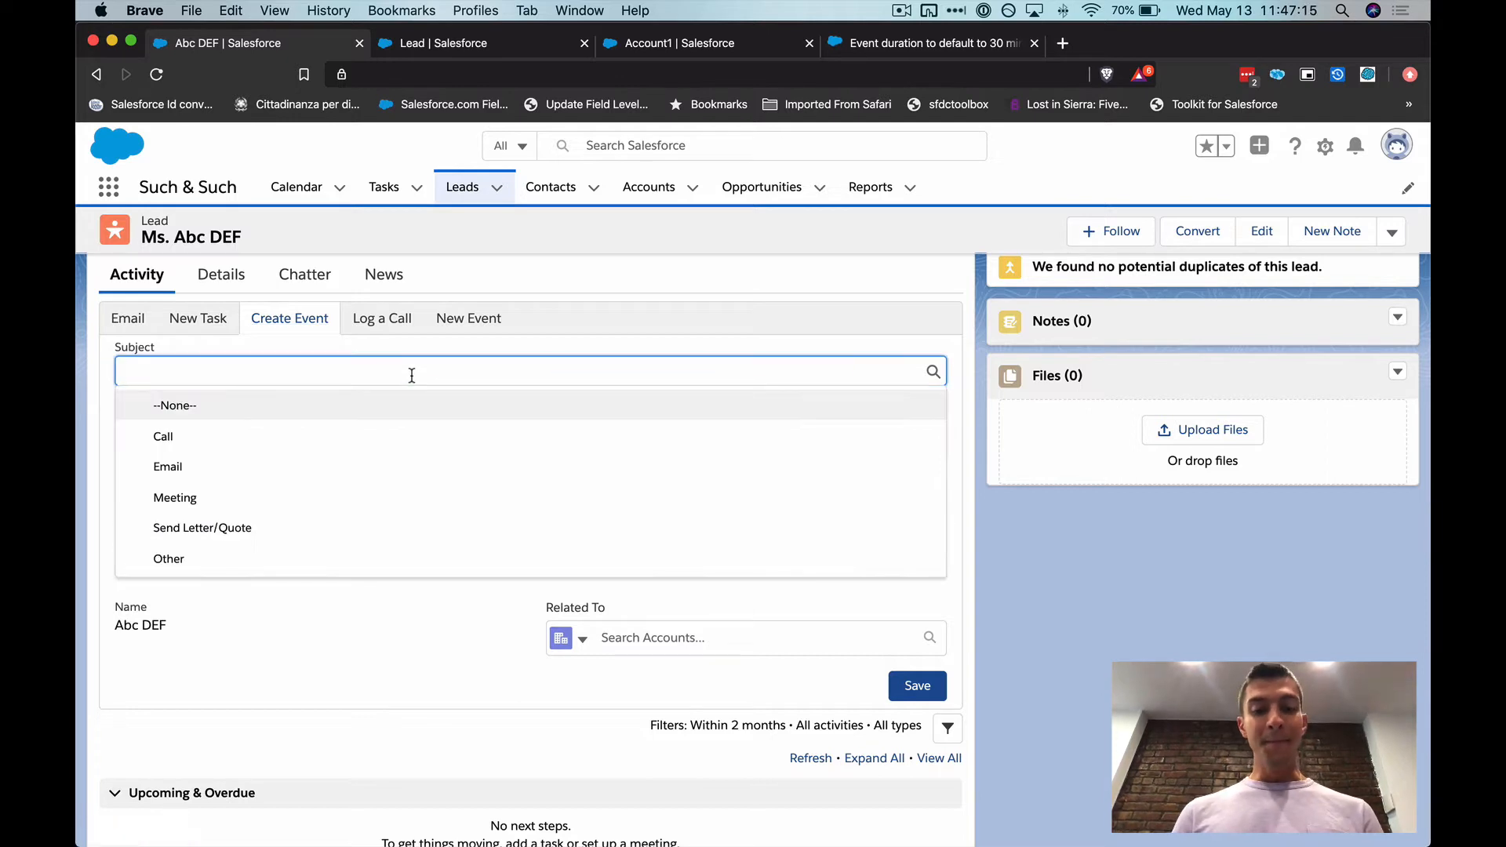
pyautogui.write('test')
pyautogui.click(361, 449)
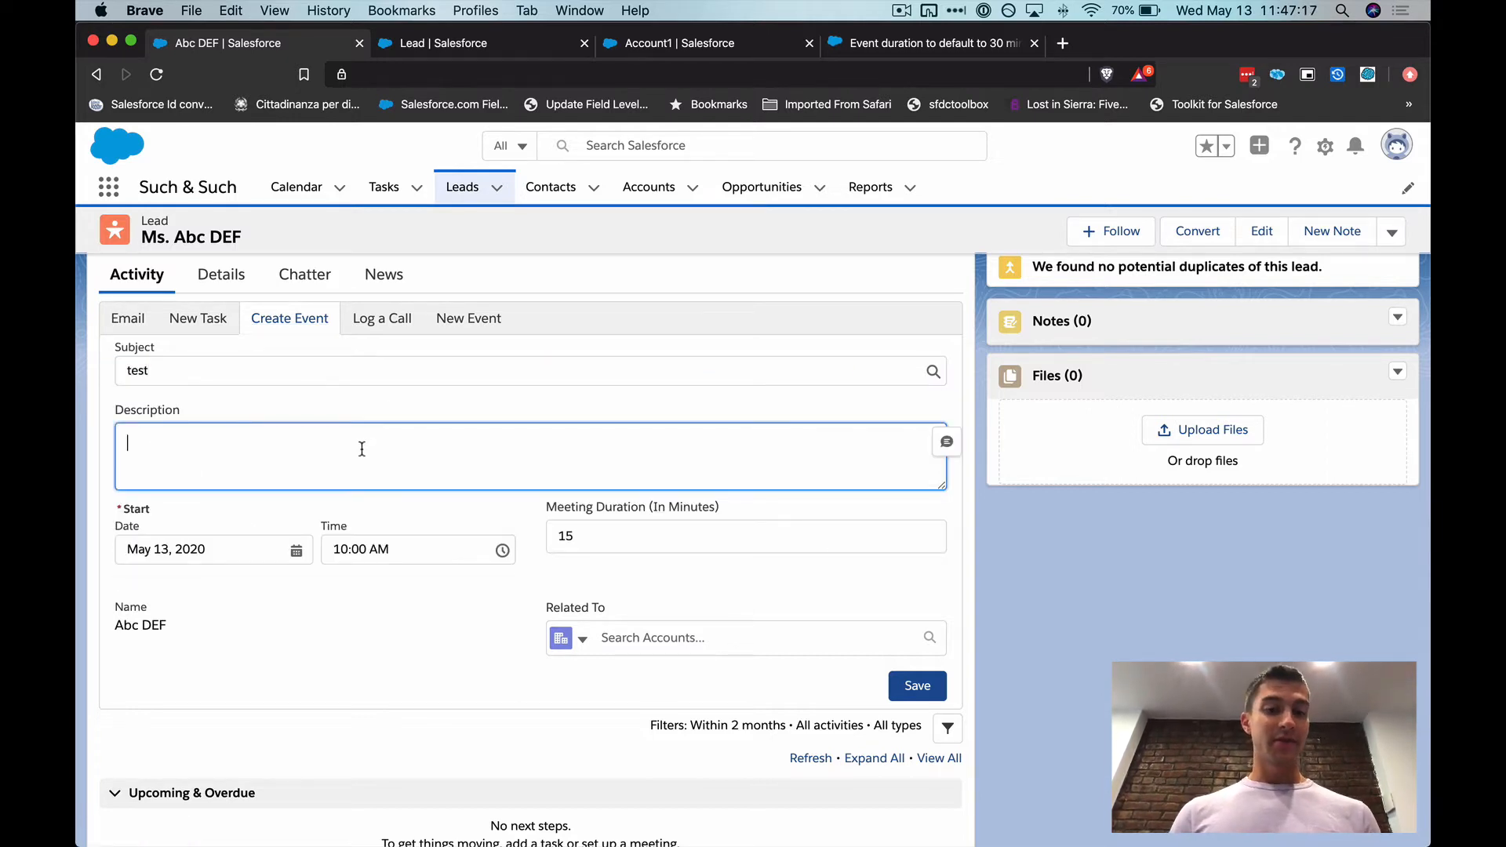
pyautogui.write('test')
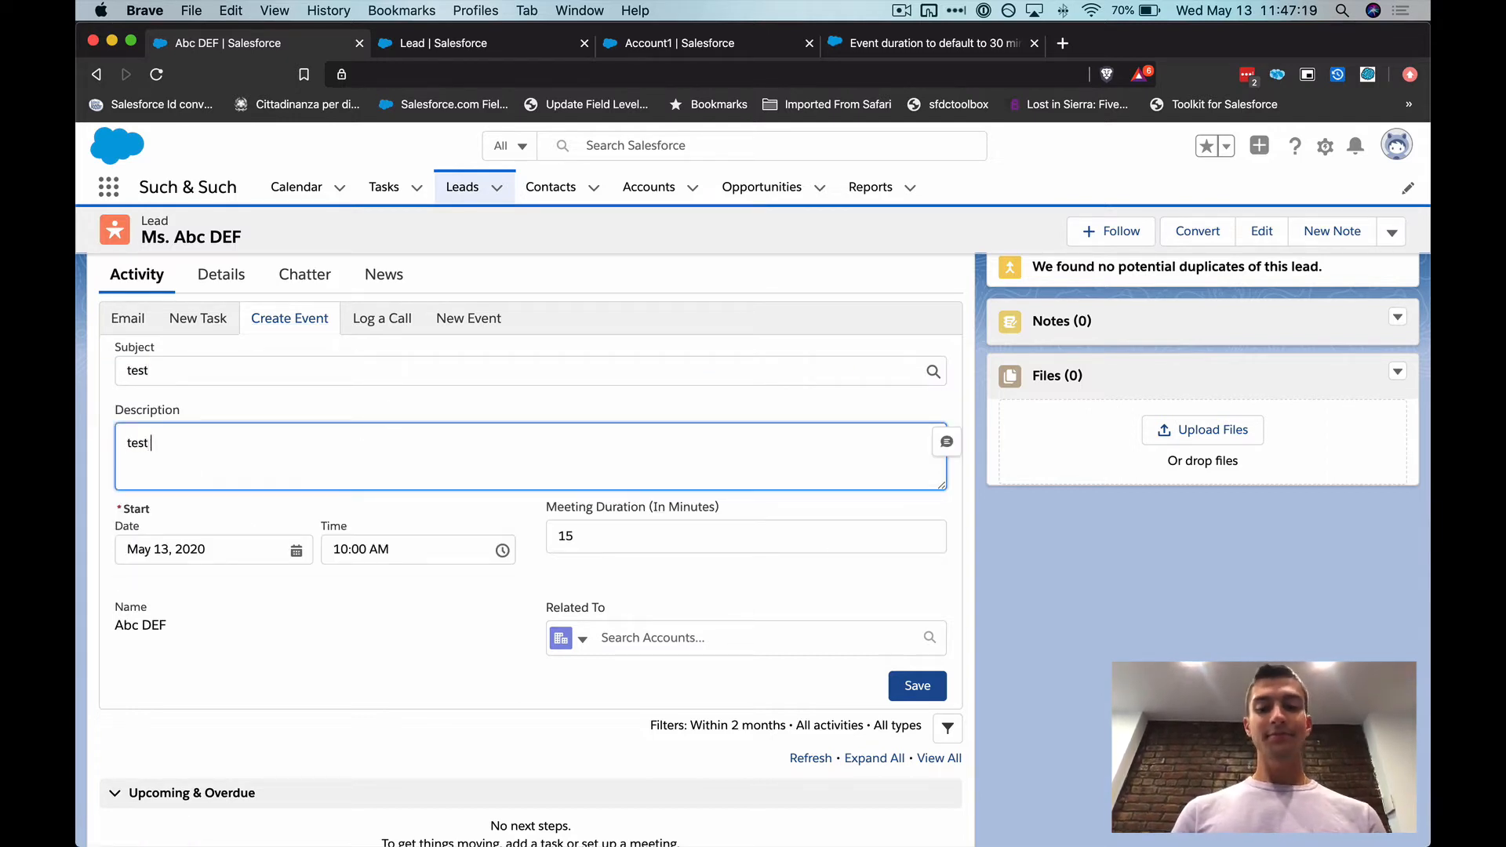
pyautogui.click(917, 686)
# Examine the error above the Create Event form to identify which required field is missing
pyautogui.scroll(-3, 716, 604)
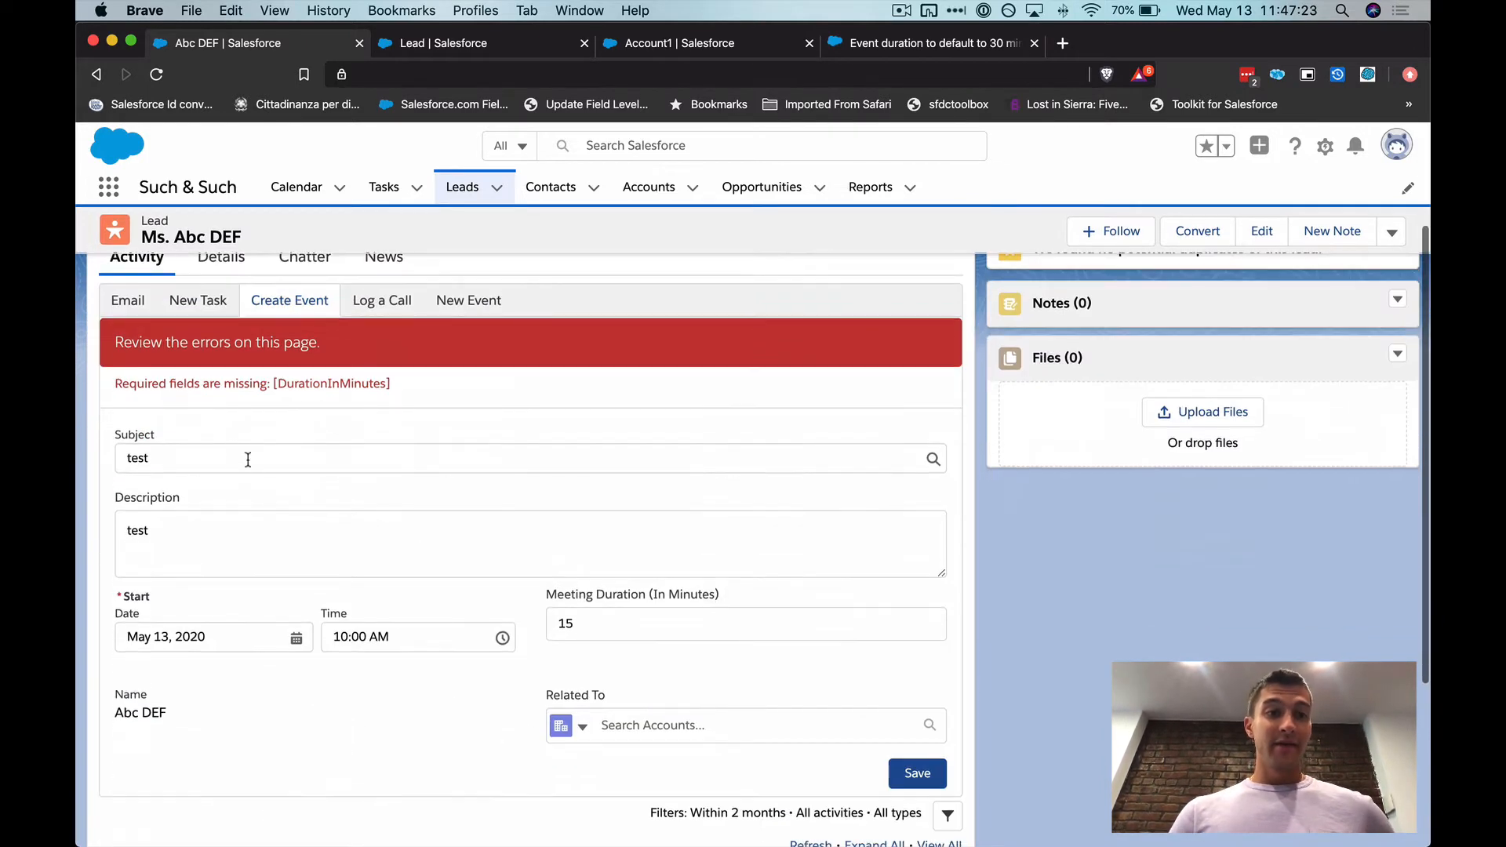
pyautogui.moveTo(123, 385); pyautogui.dragTo(466, 390)
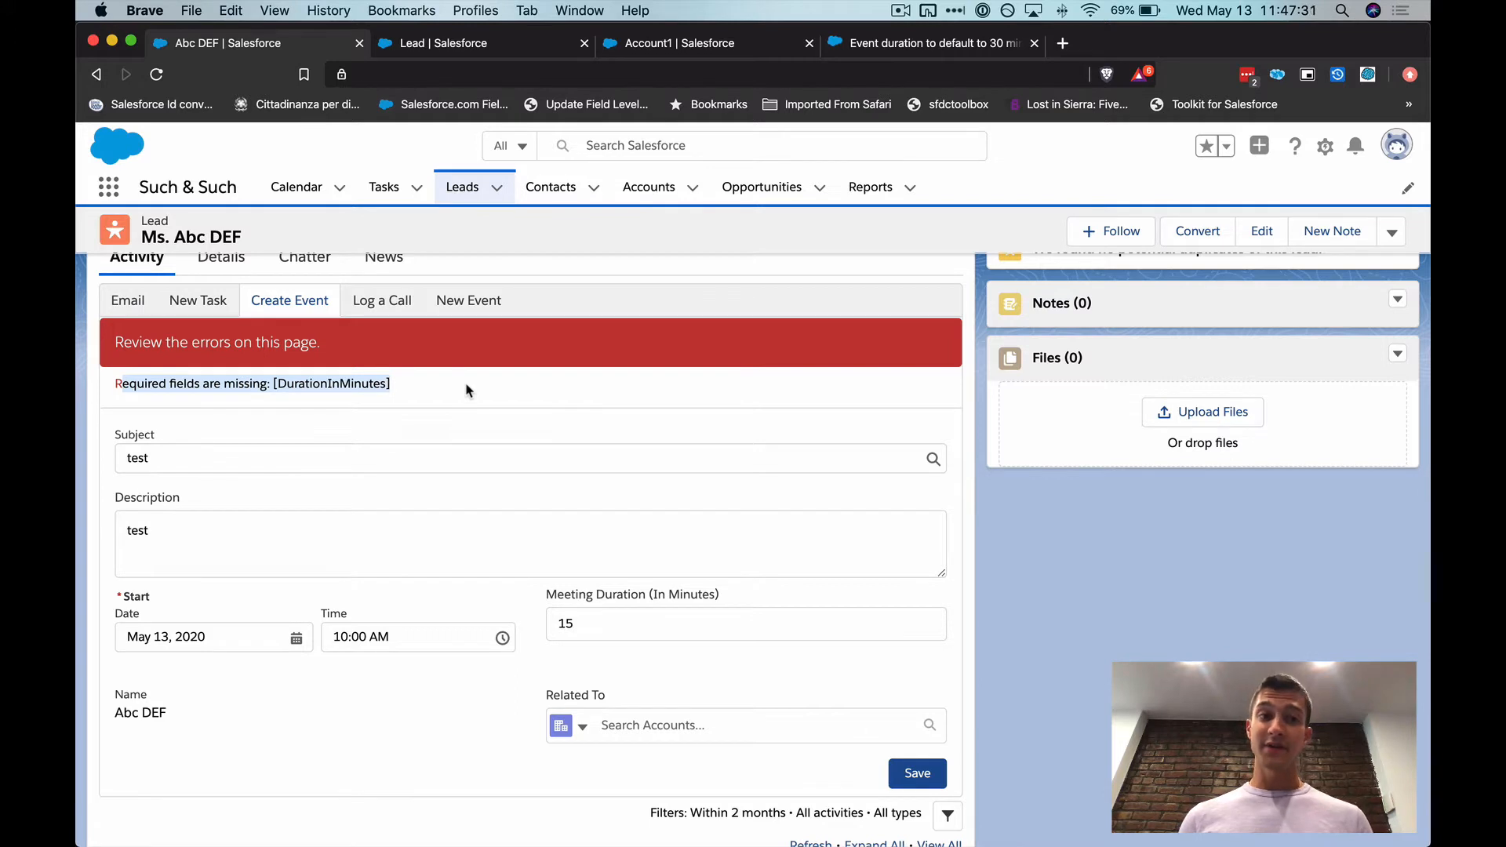
pyautogui.click(465, 390)
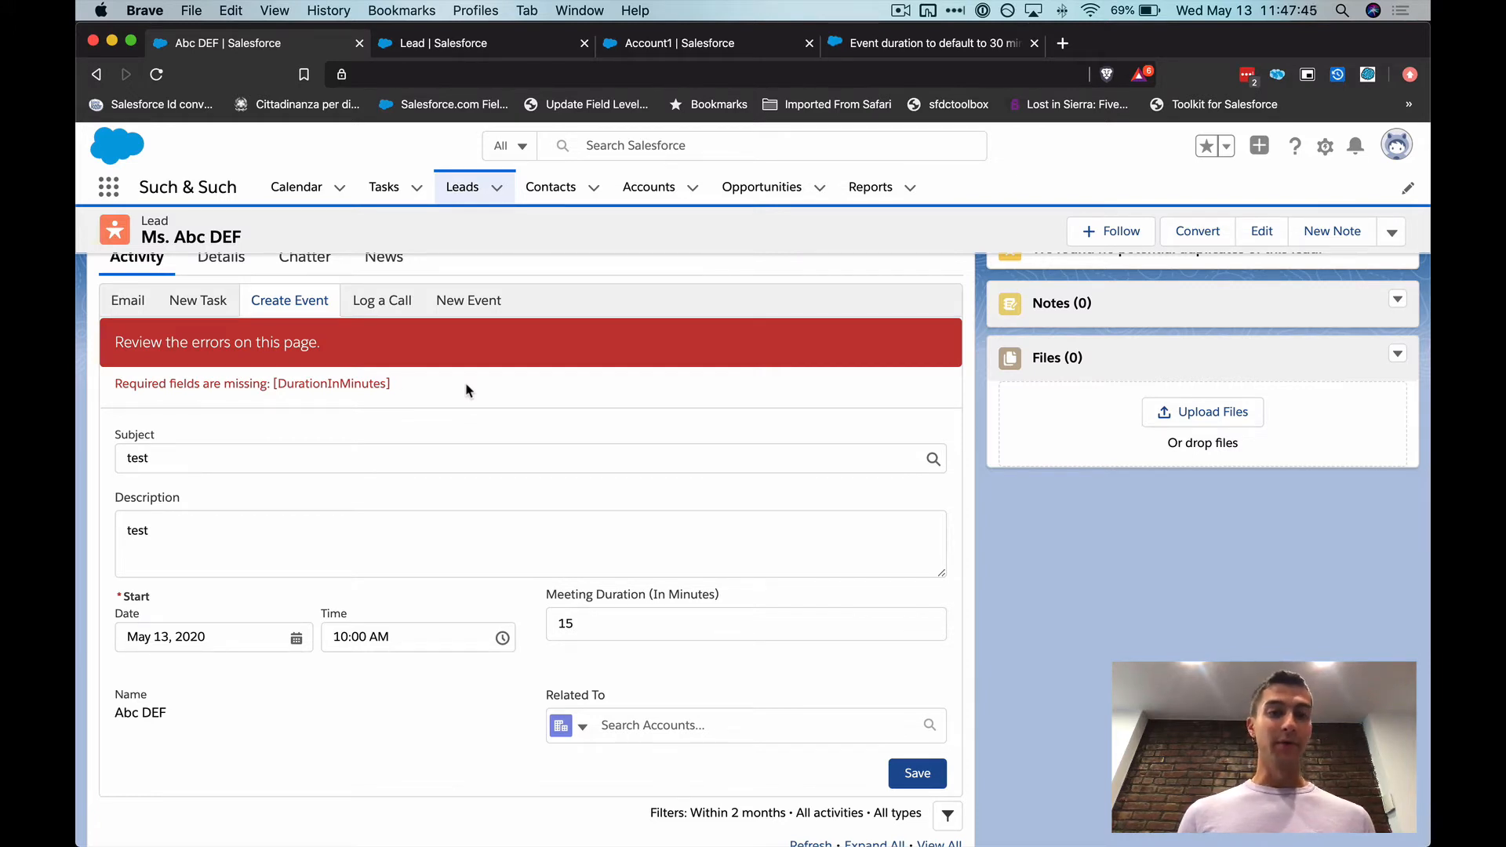
pyautogui.moveTo(277, 383); pyautogui.dragTo(445, 392)
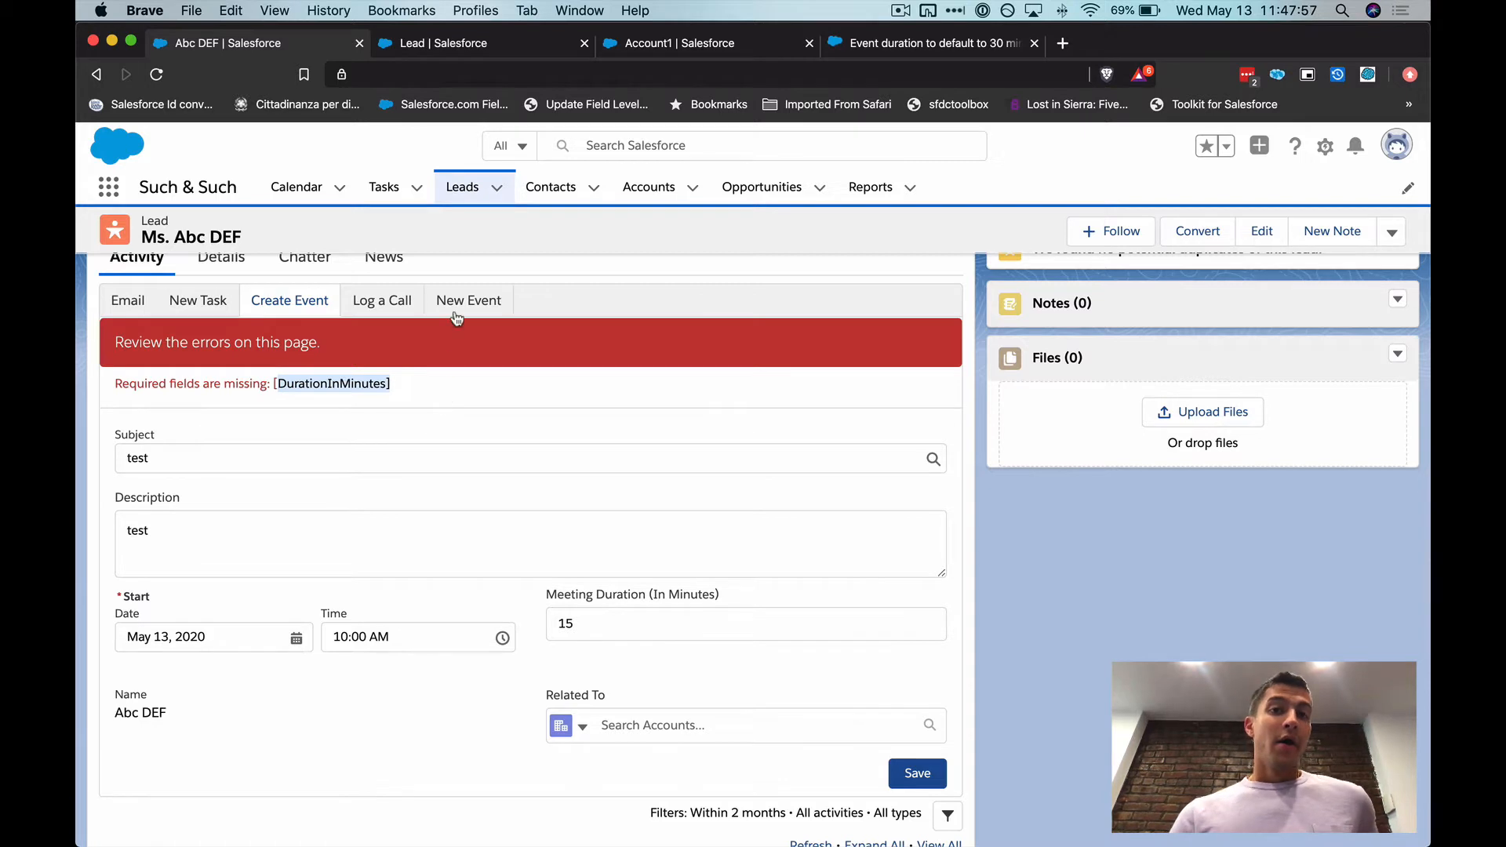
pyautogui.click(590, 425)
pyautogui.scroll(-1, 590, 425)
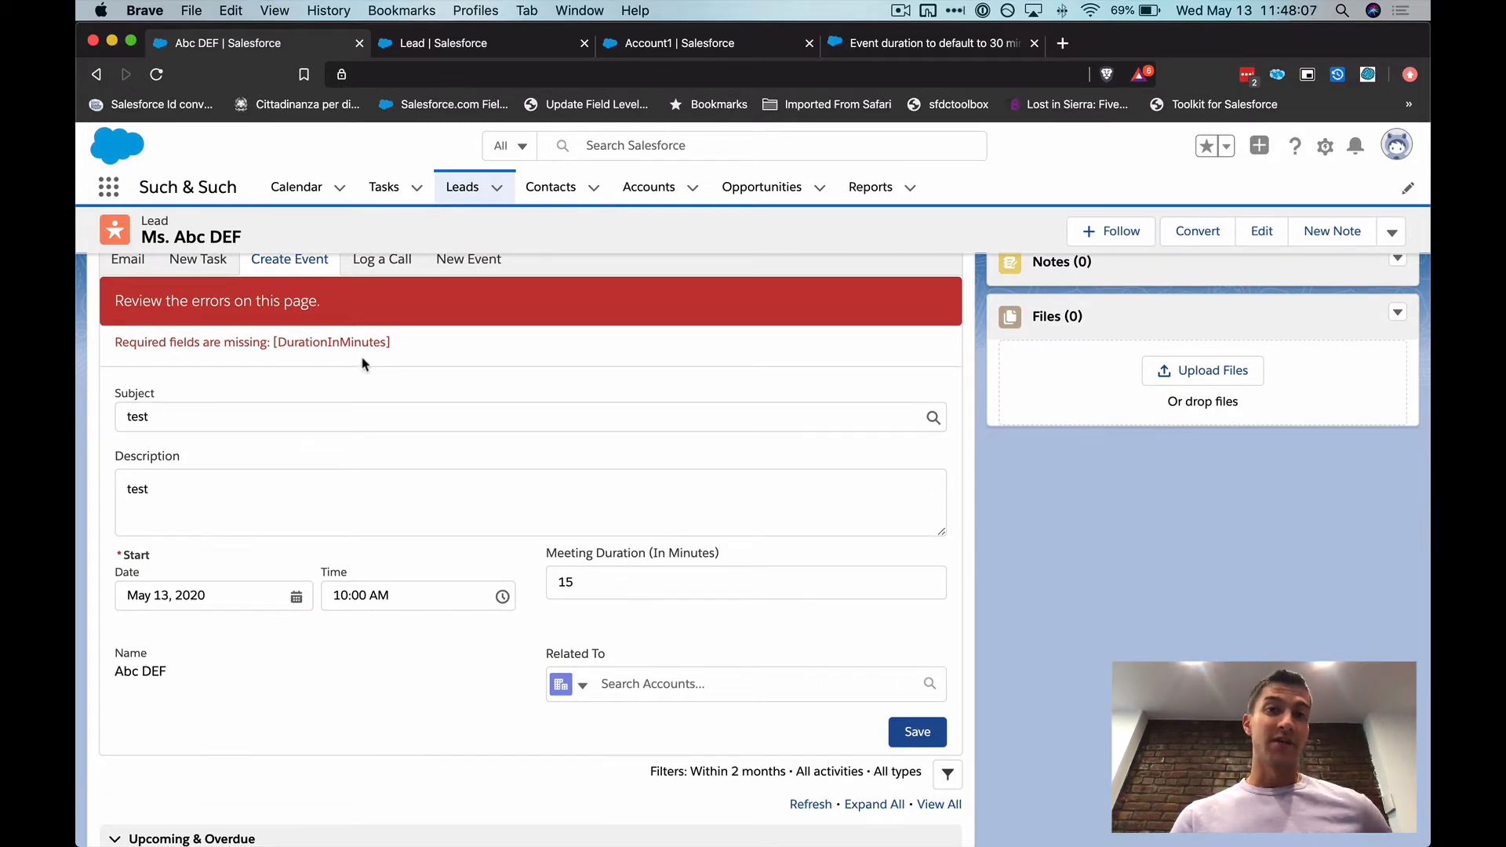
# Switch to the Account1 record and open the Account object's Buttons, Links, and Actions in setup
pyautogui.click(664, 44)
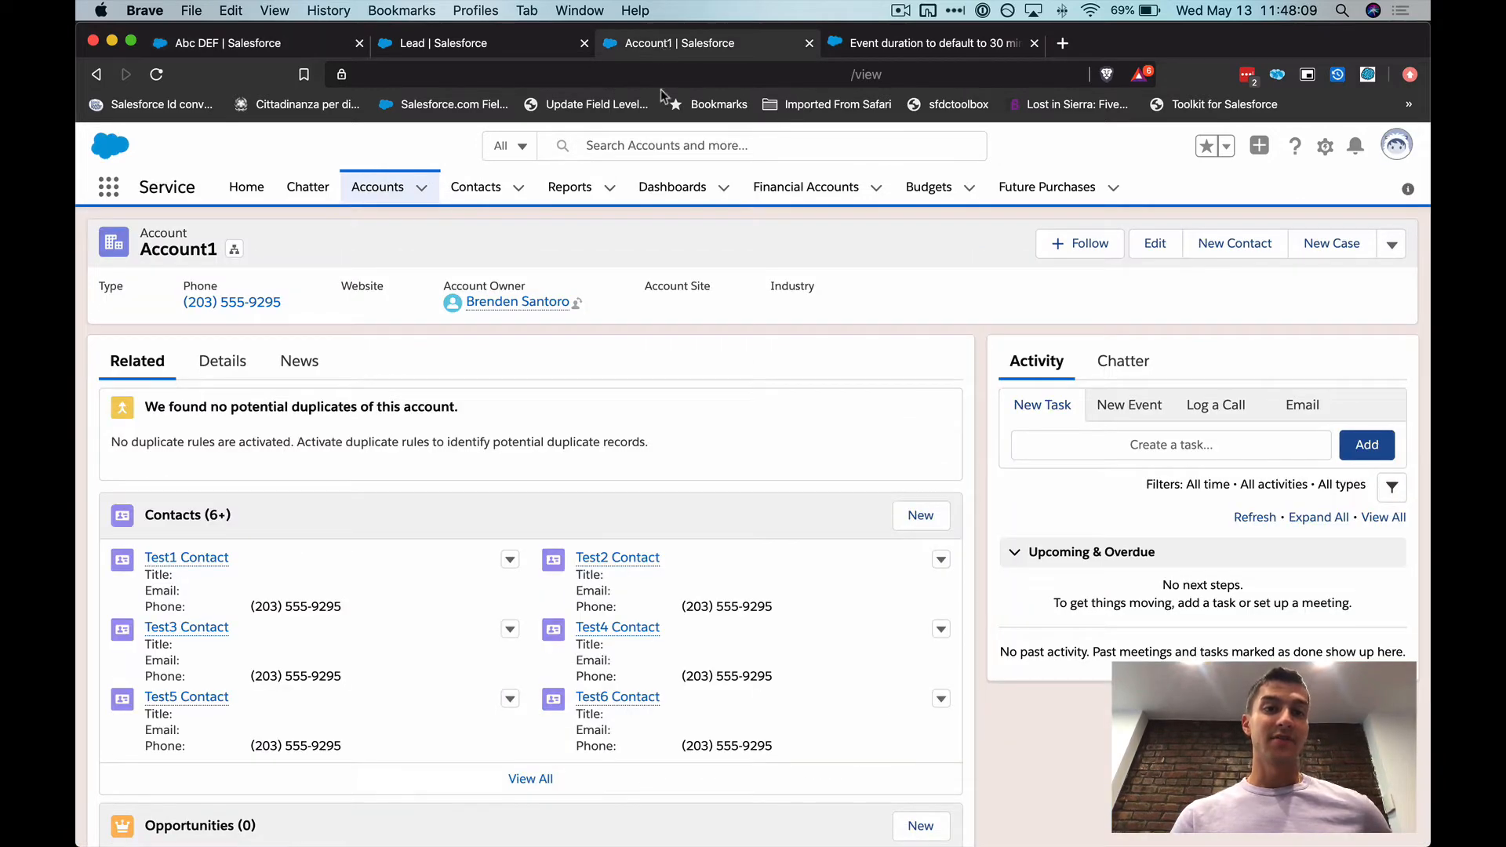
pyautogui.scroll(-2, 787, 505)
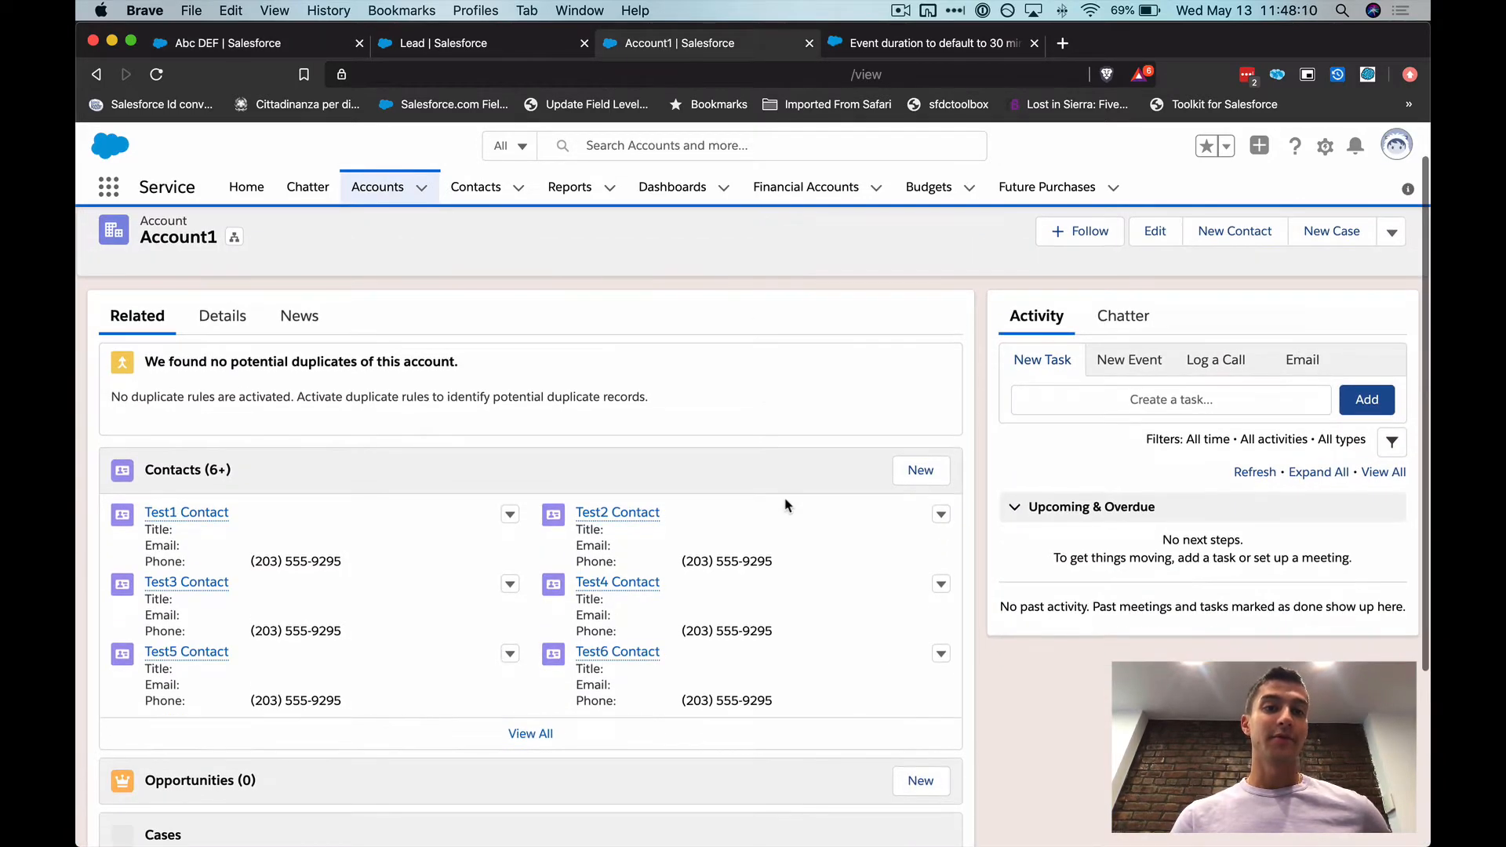
pyautogui.click(1326, 145)
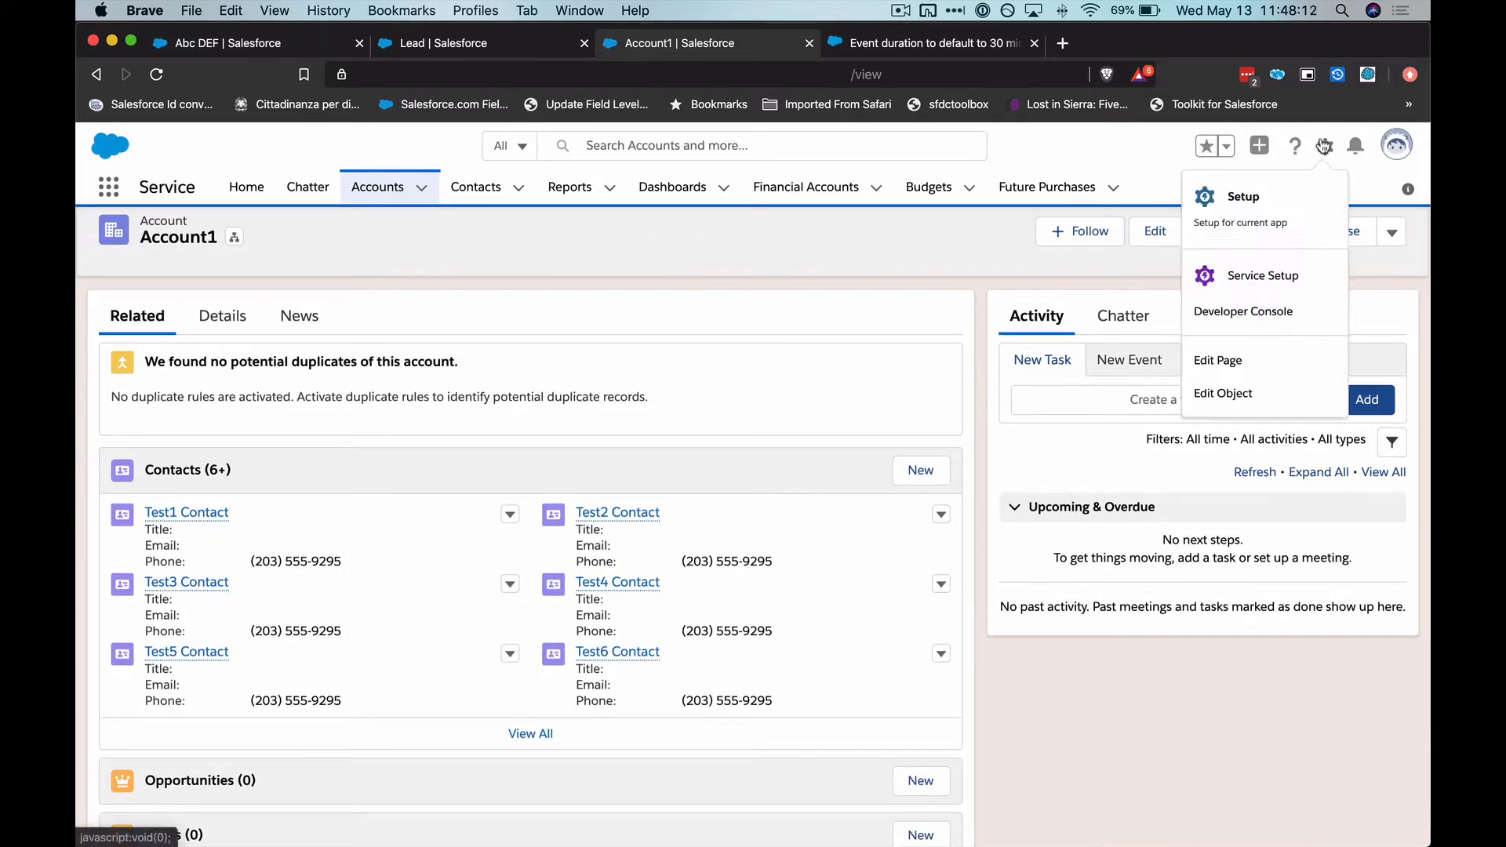
pyautogui.click(1250, 394)
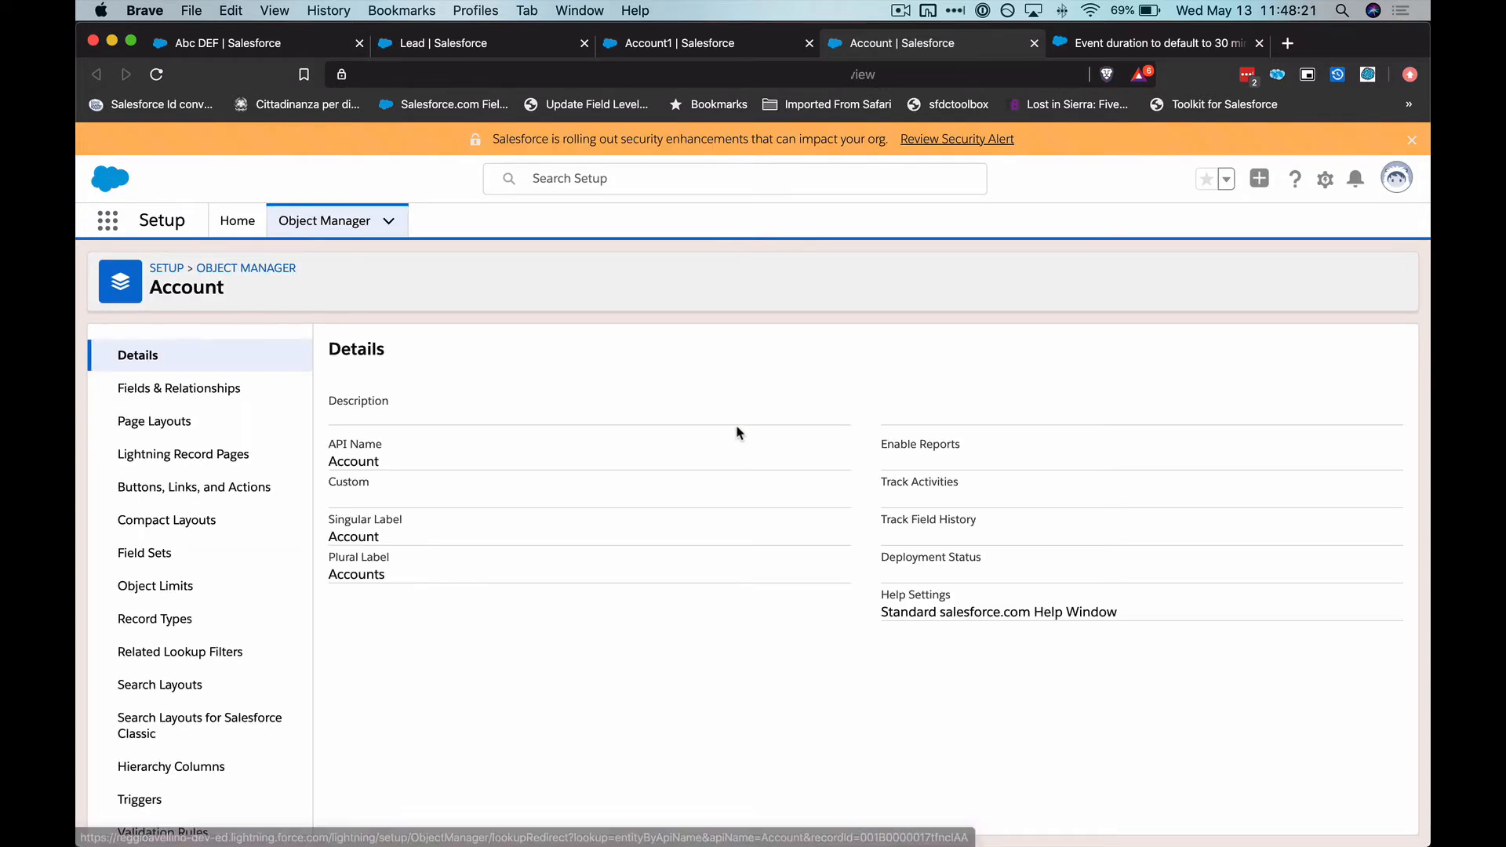
pyautogui.scroll(-1, 216, 436)
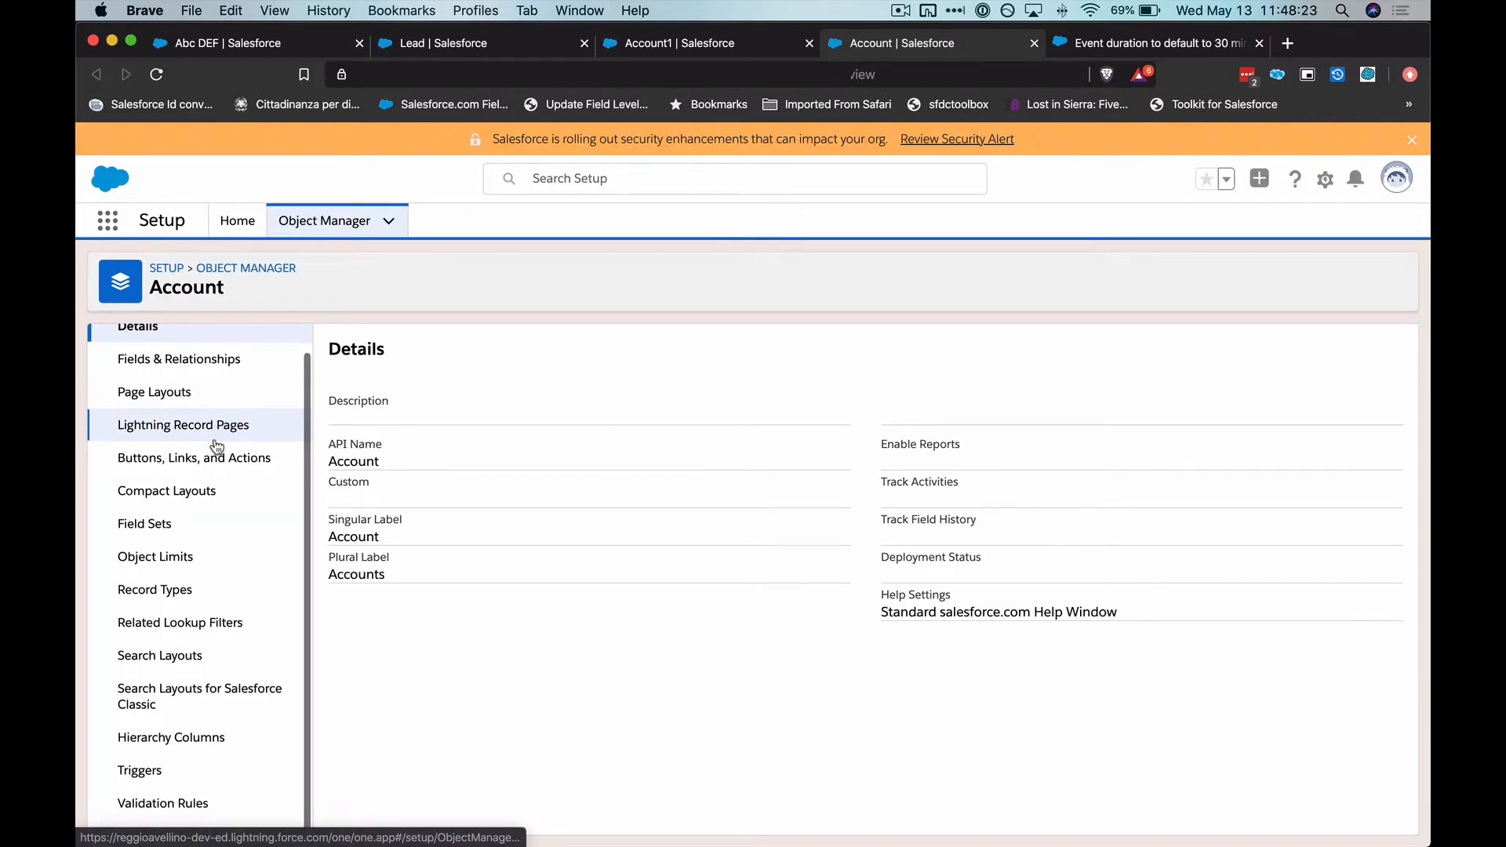
pyautogui.click(188, 468)
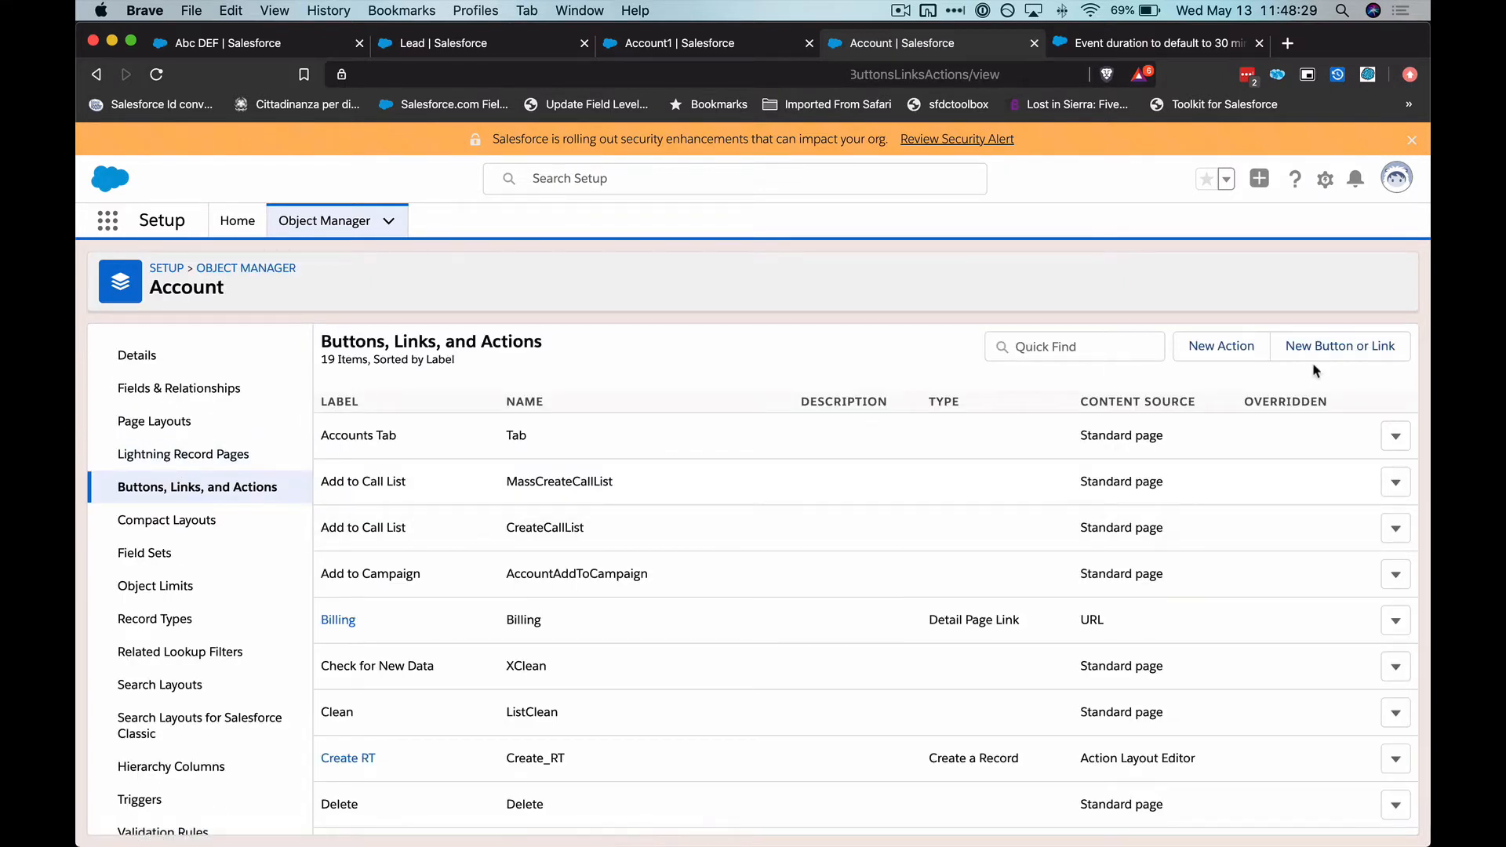
# Start a new Account action of type Create a Record with Event as the target object
pyautogui.click(1235, 342)
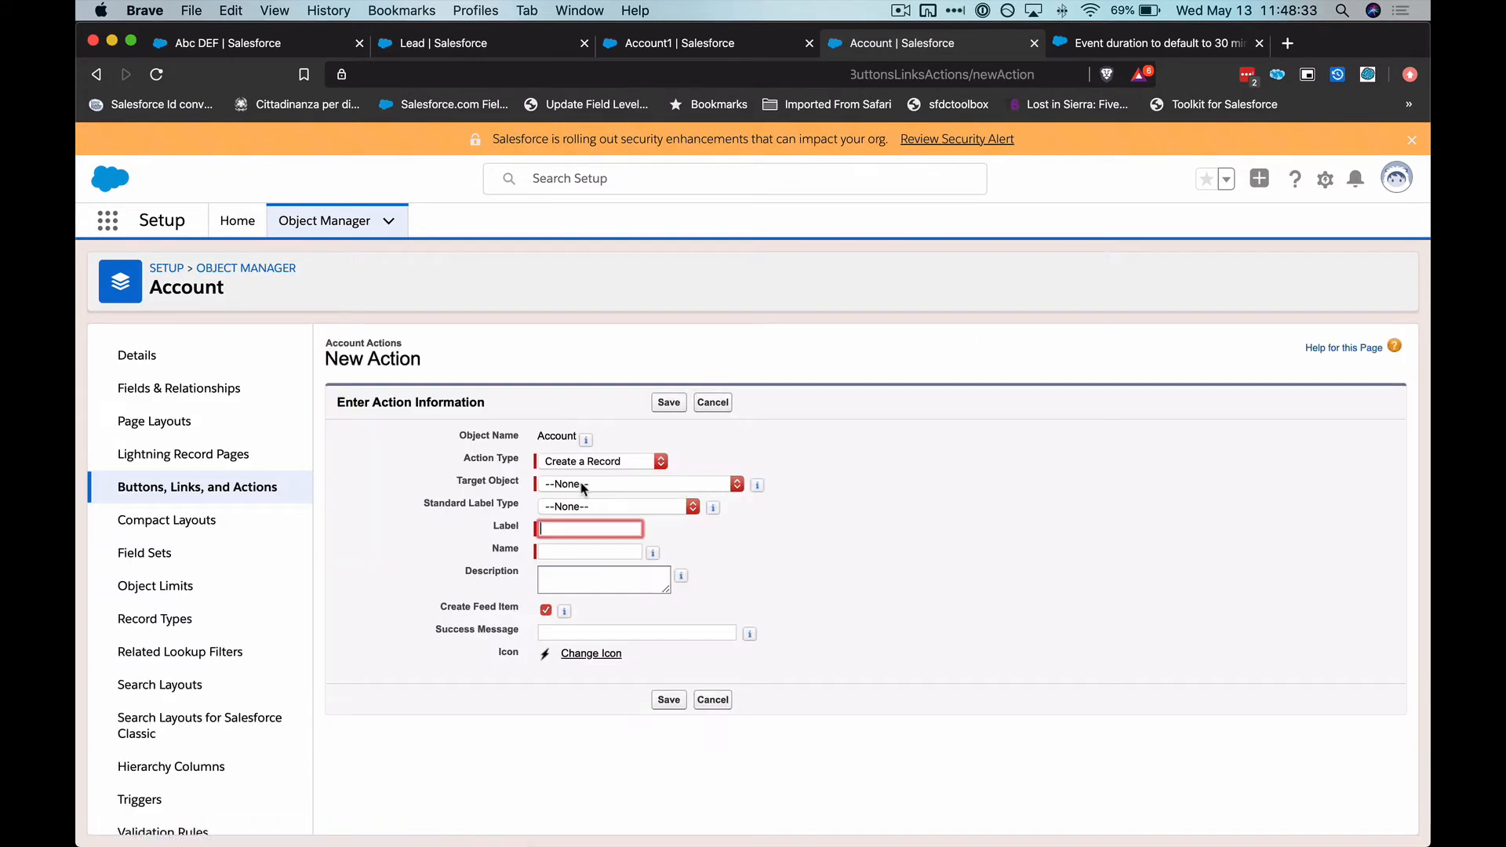
pyautogui.click(586, 468)
pyautogui.click(585, 465)
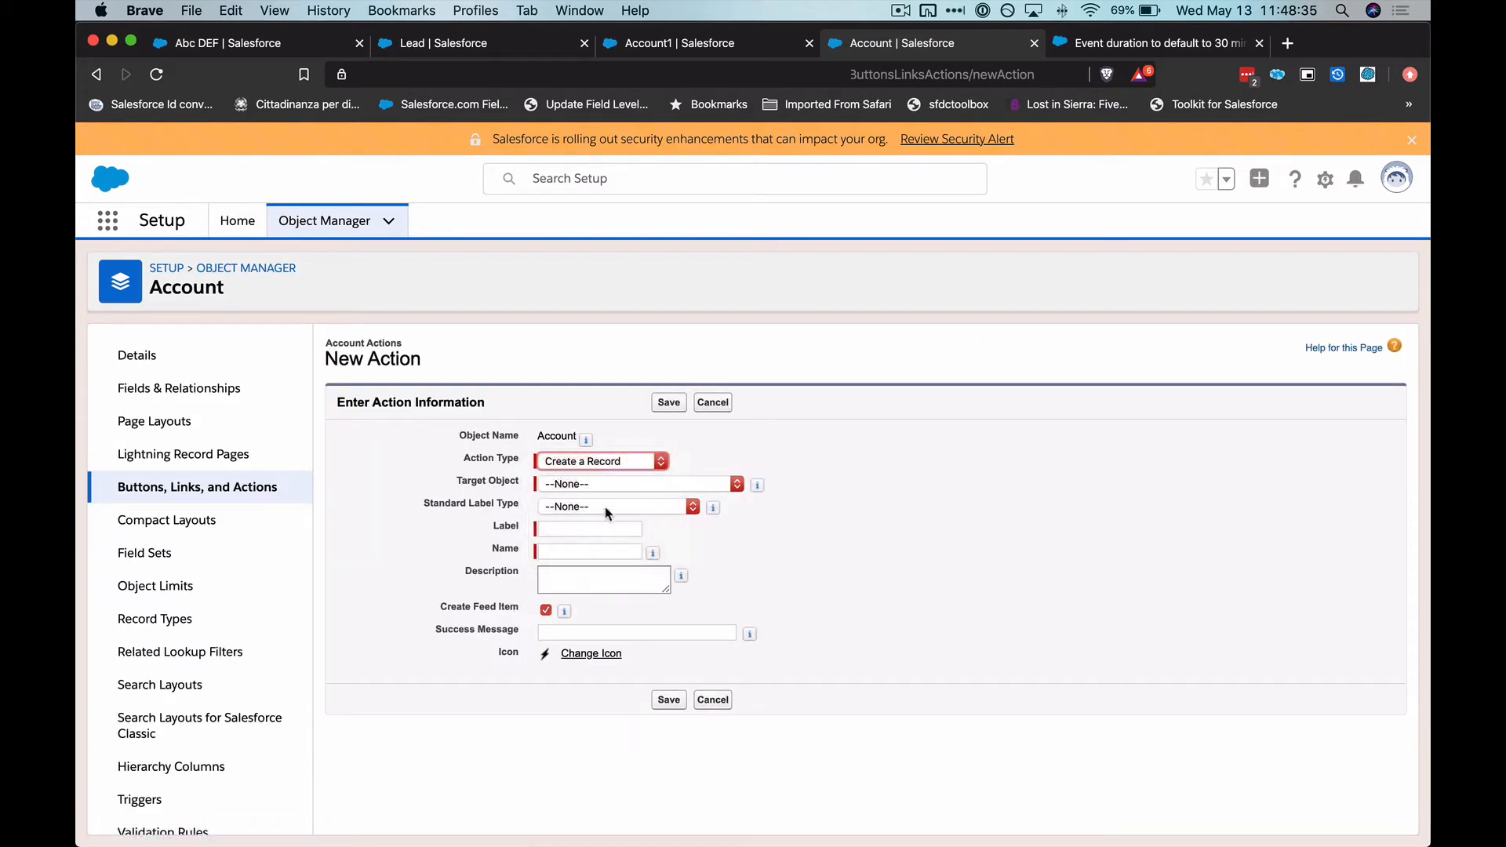
pyautogui.click(606, 487)
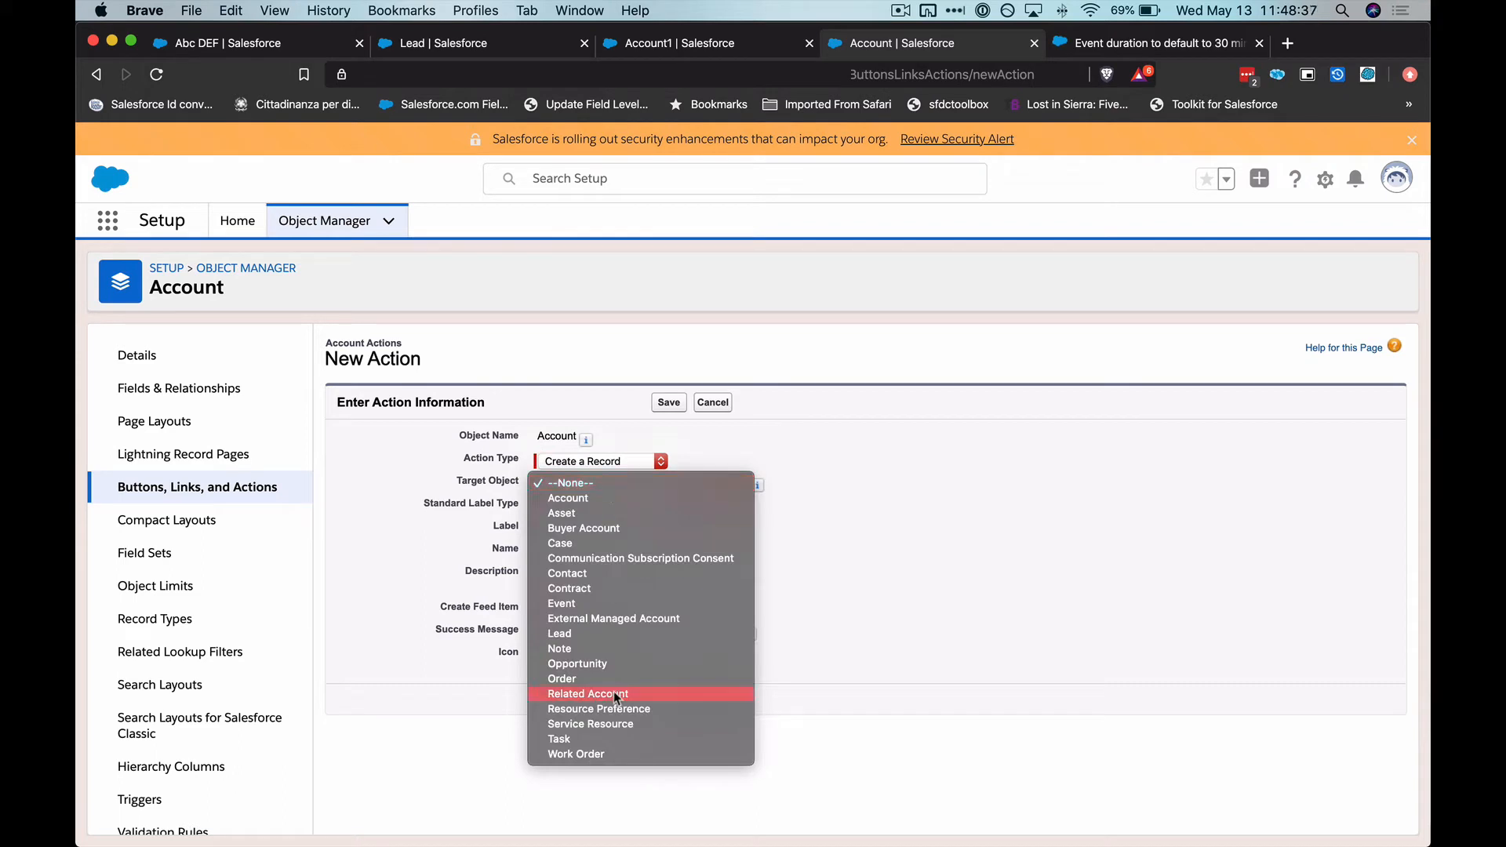
pyautogui.click(587, 608)
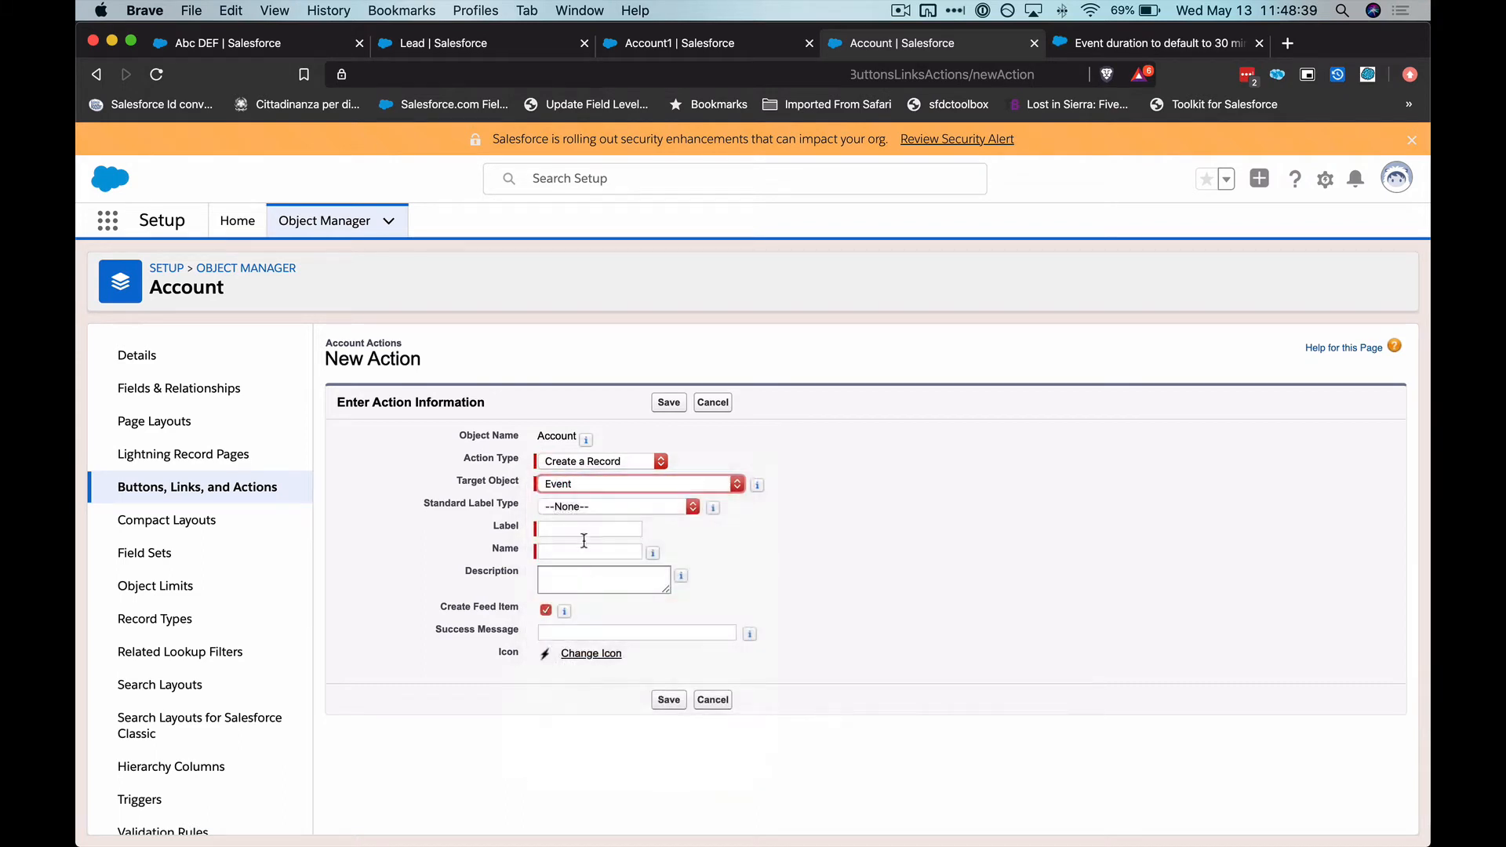
# Label the action Create Event with the name Create_Event, disable Create Feed Item, and save it
pyautogui.click(584, 528)
pyautogui.write('Create Event')
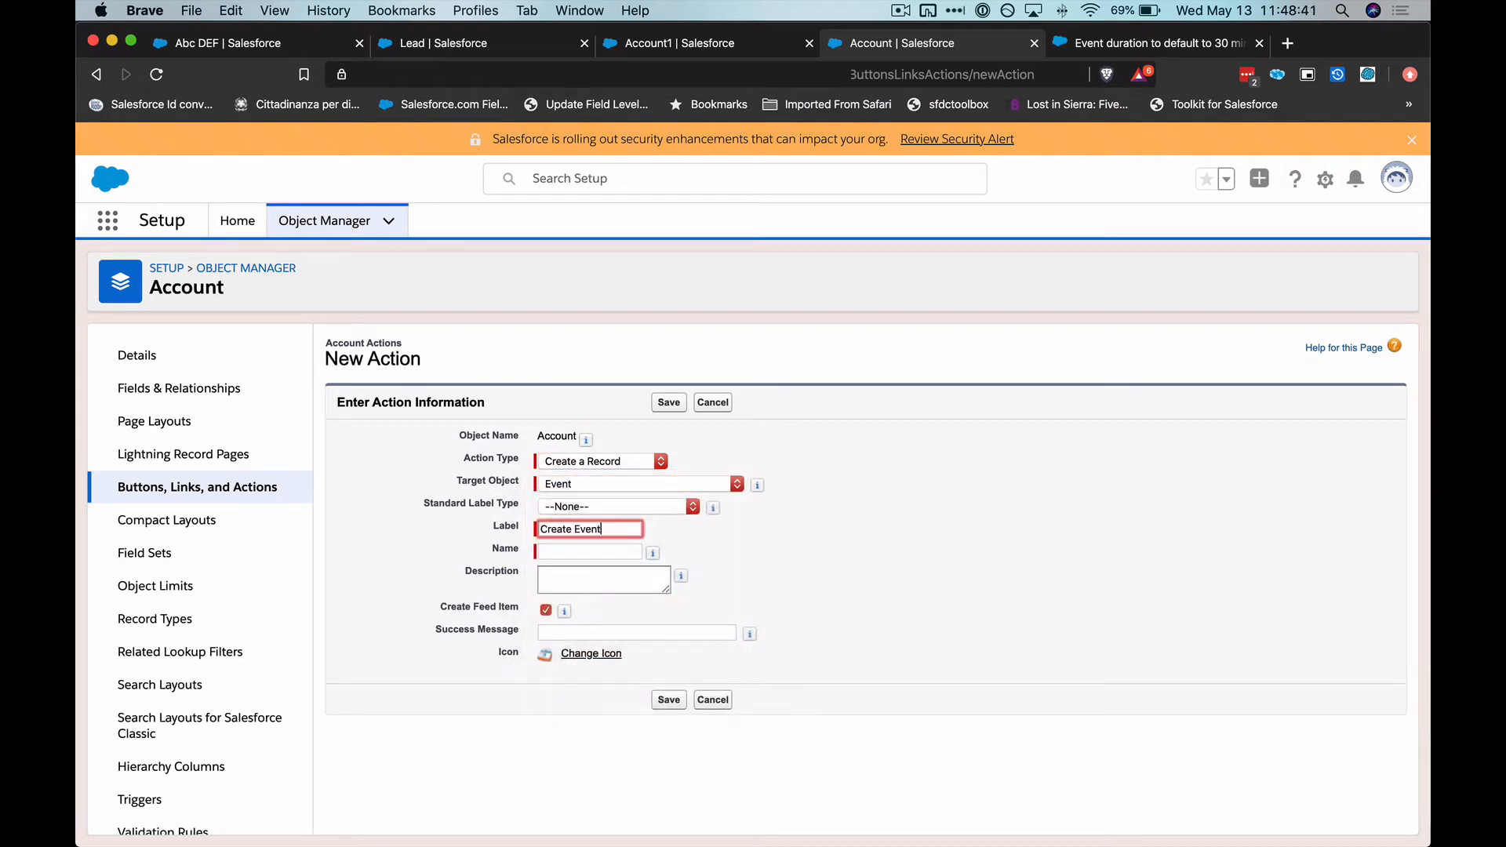
pyautogui.press('Tab')
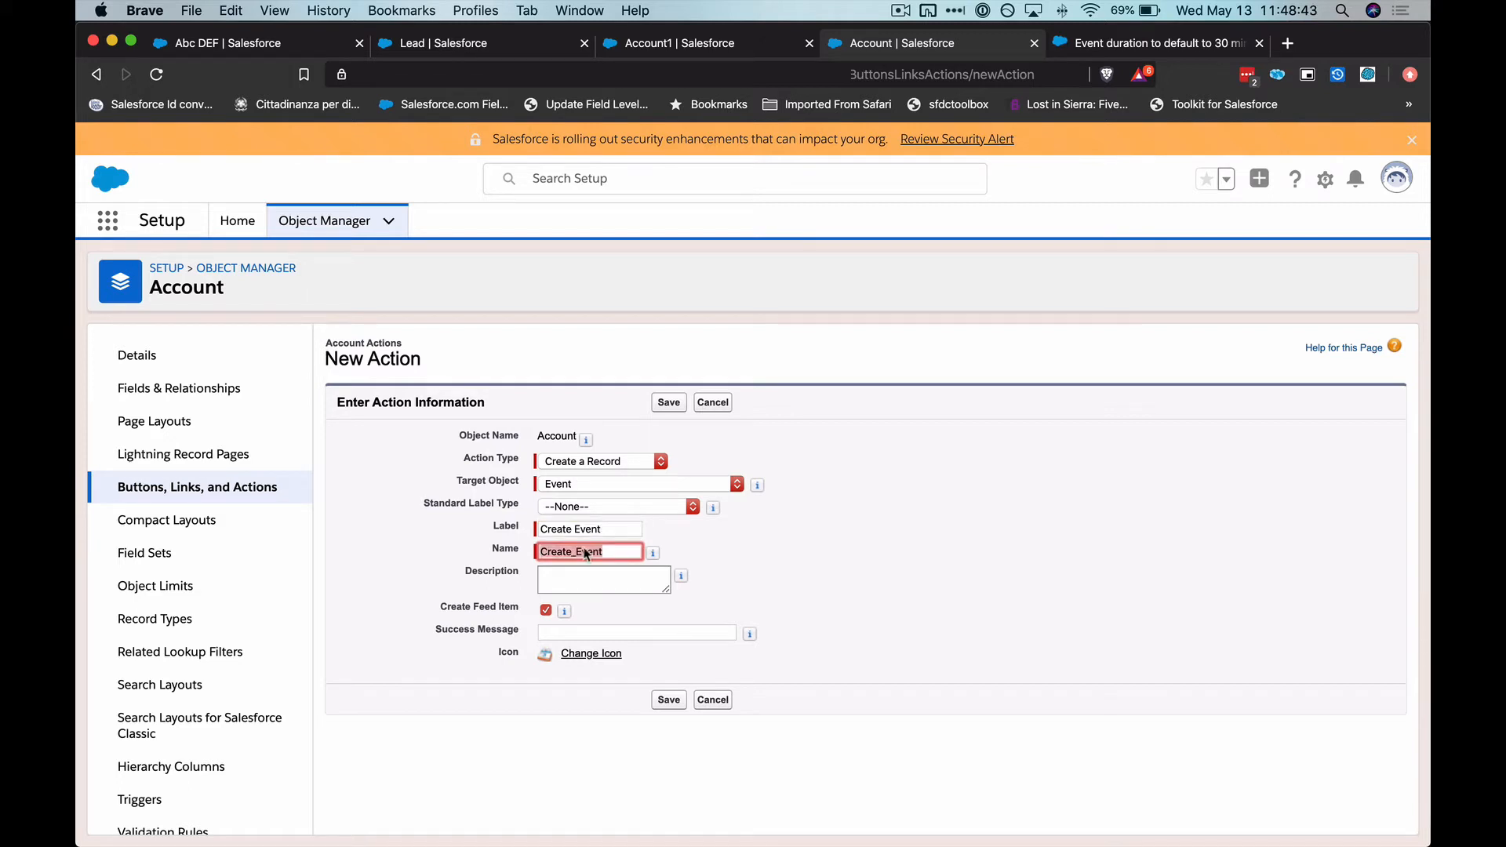
pyautogui.click(546, 619)
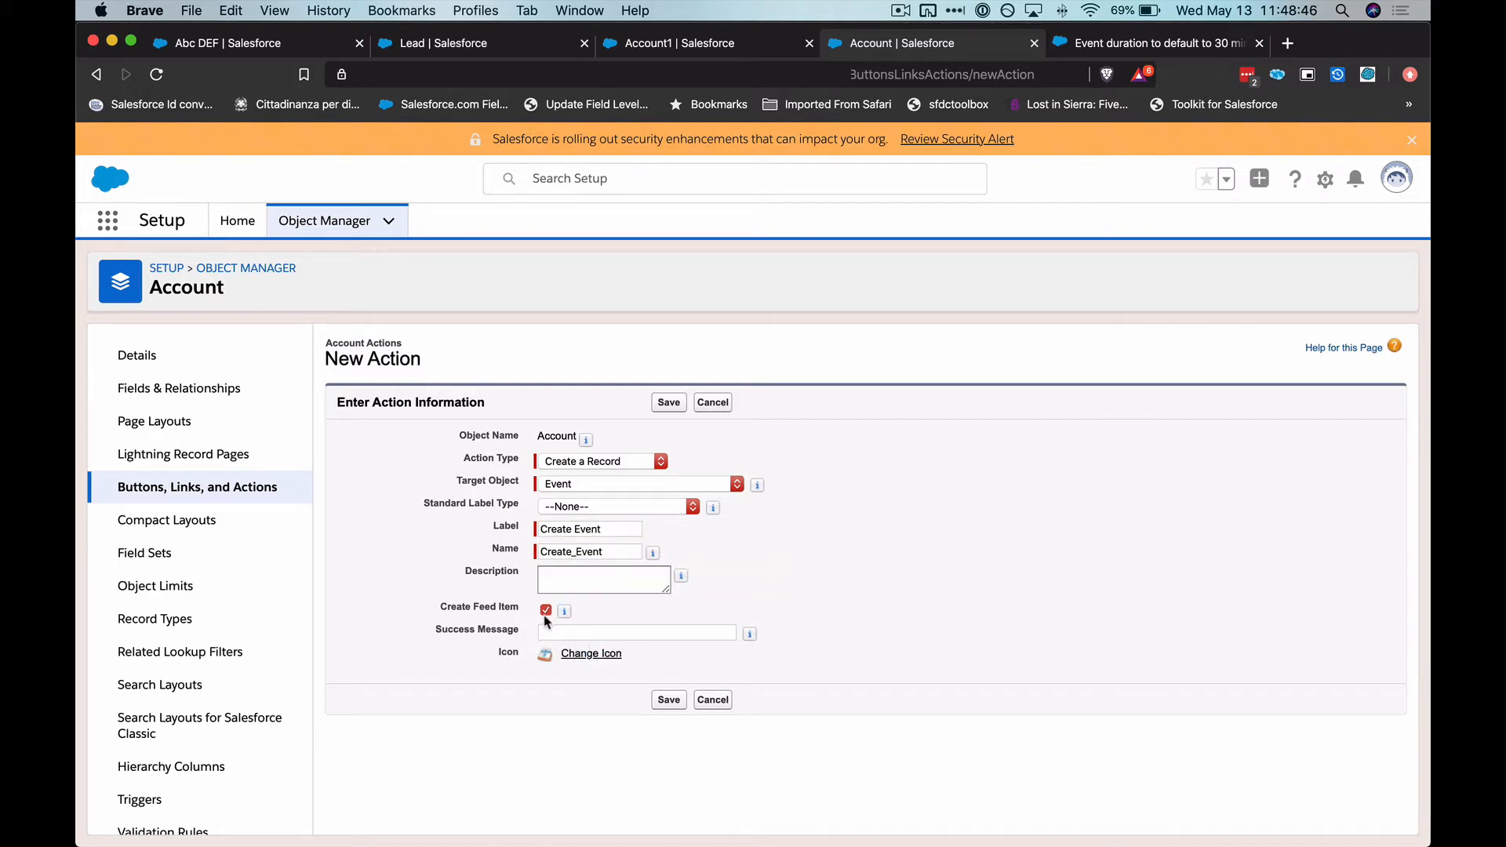
pyautogui.click(668, 402)
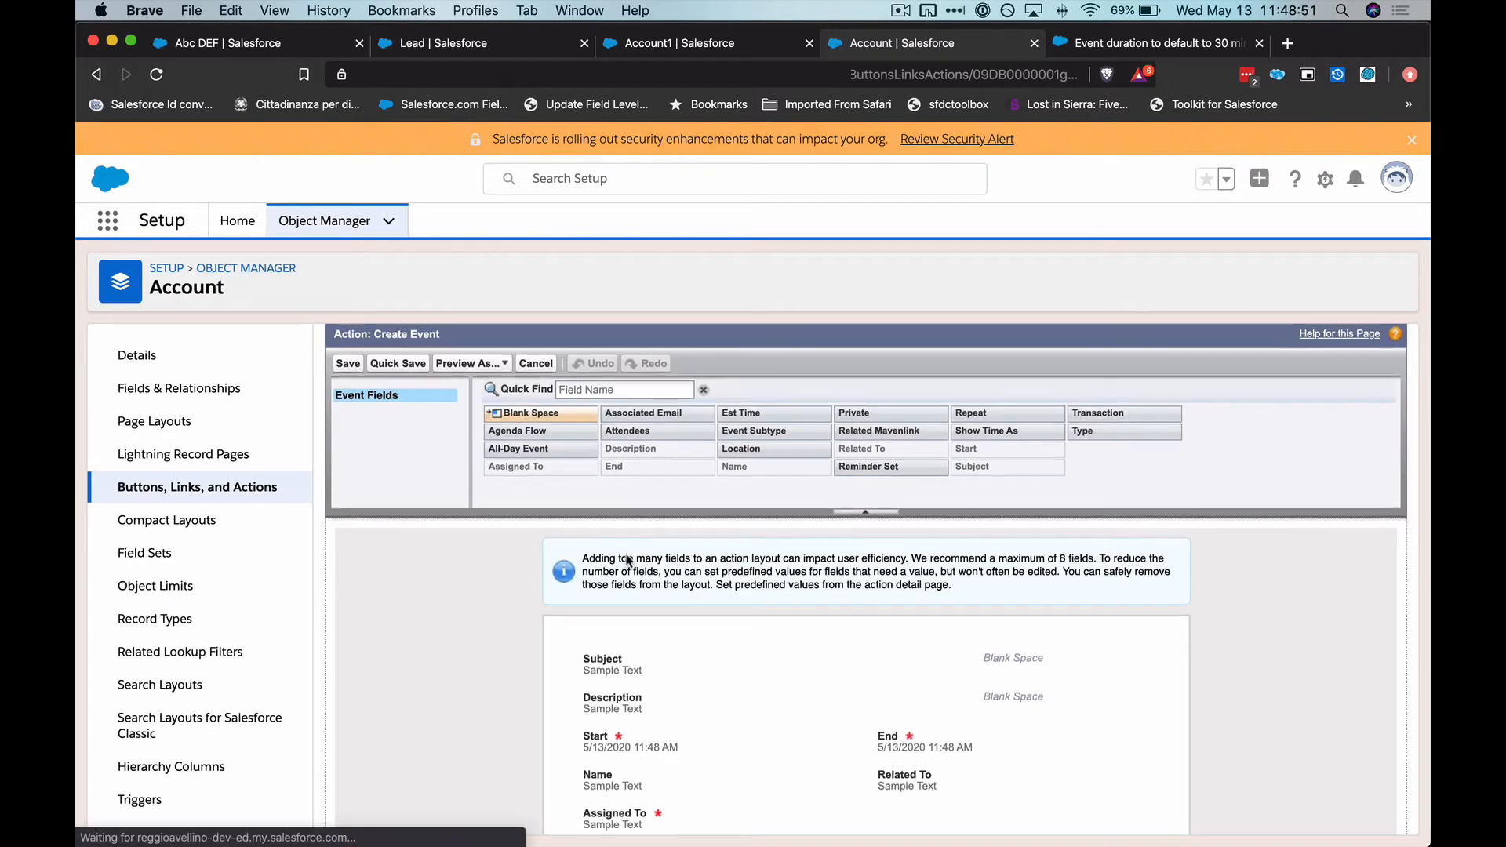
# Remove the End field from the Create Event action layout and save the layout despite the missing required value
pyautogui.scroll(-3, 628, 560)
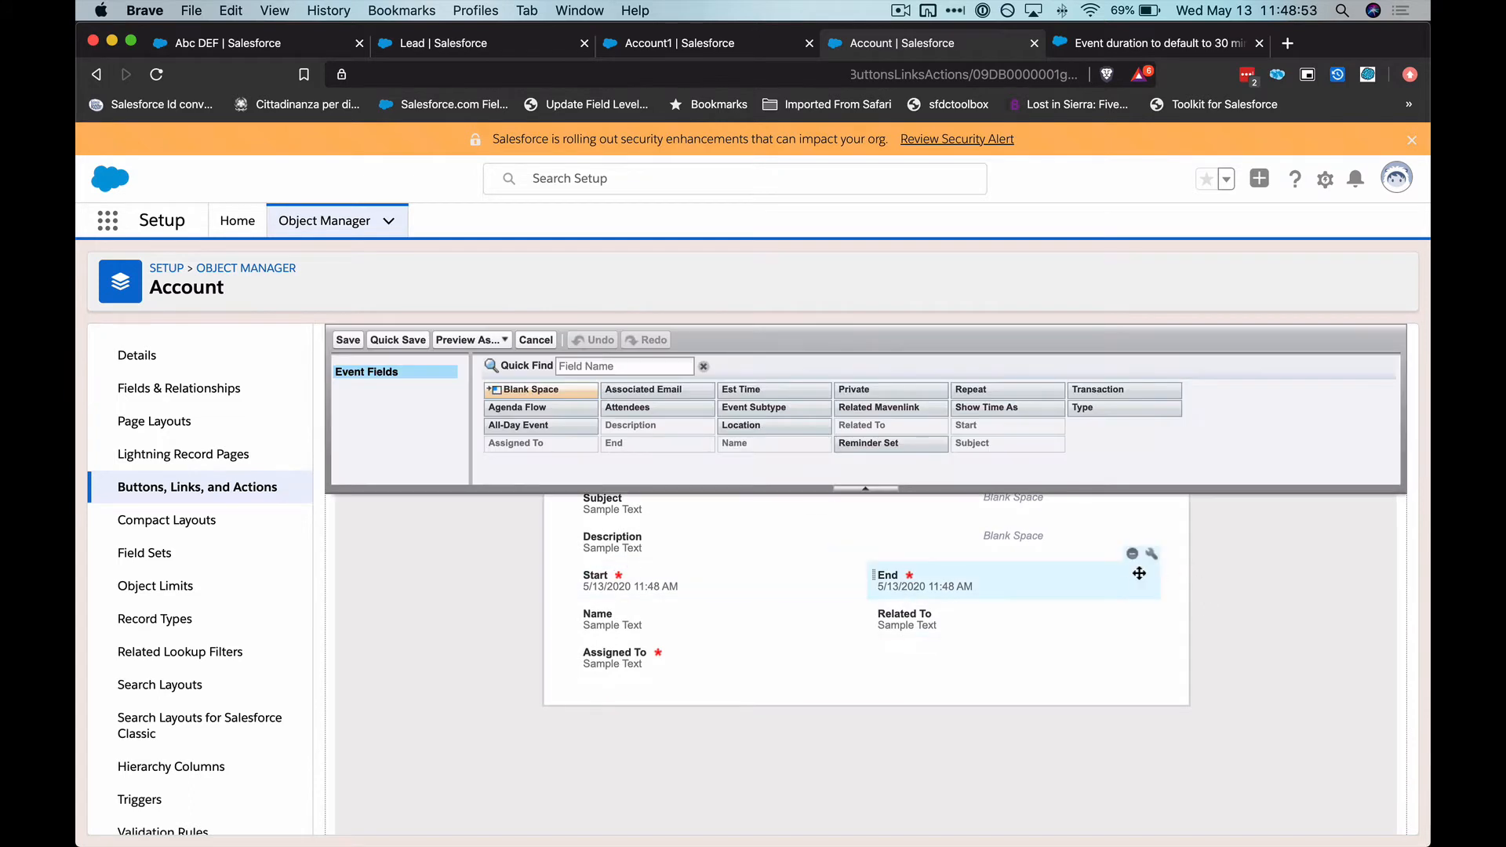
pyautogui.click(1132, 554)
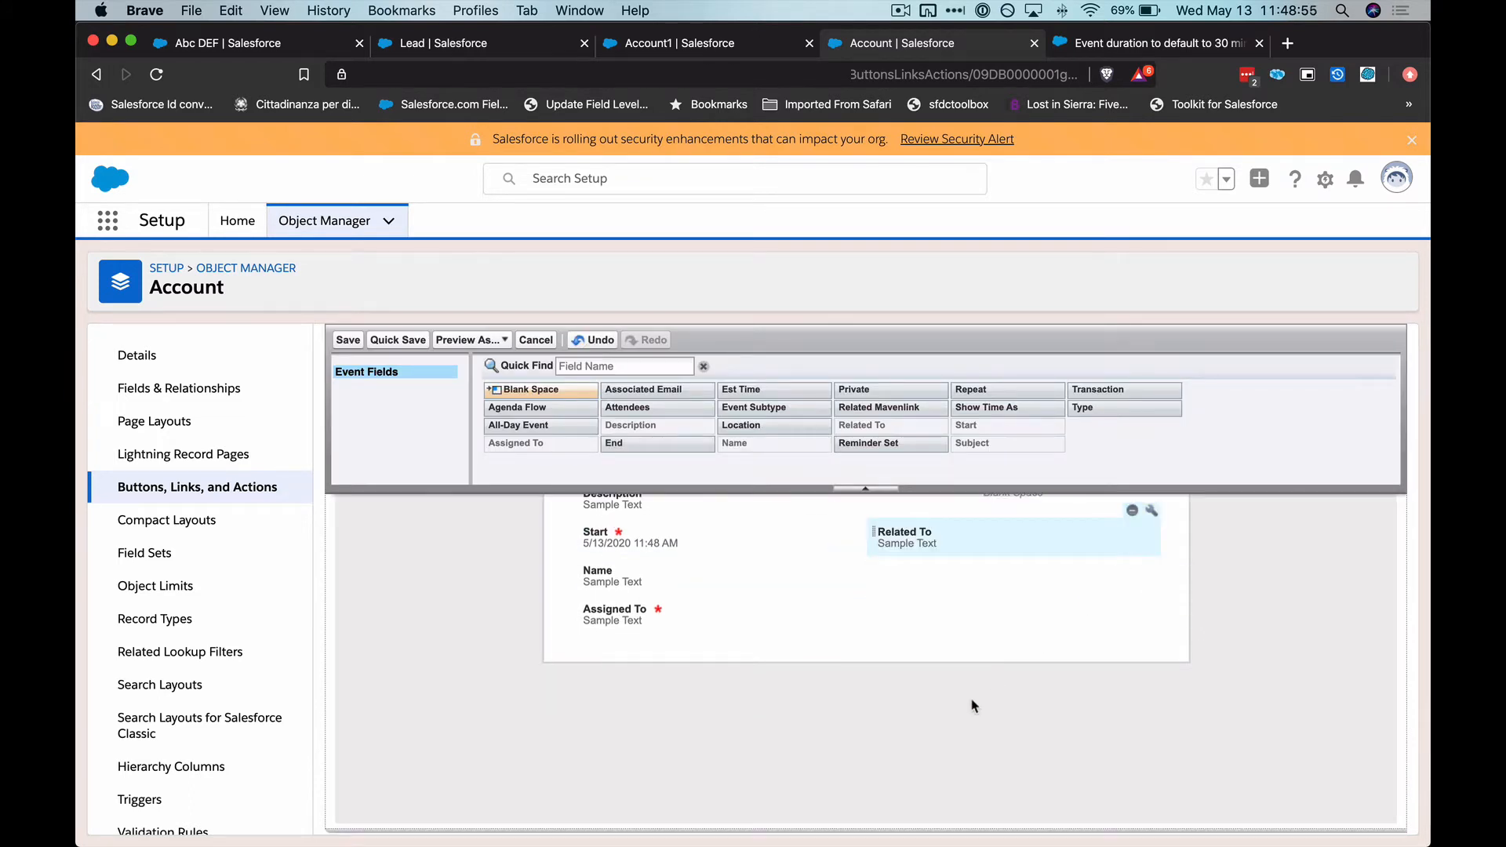
pyautogui.scroll(2, 973, 706)
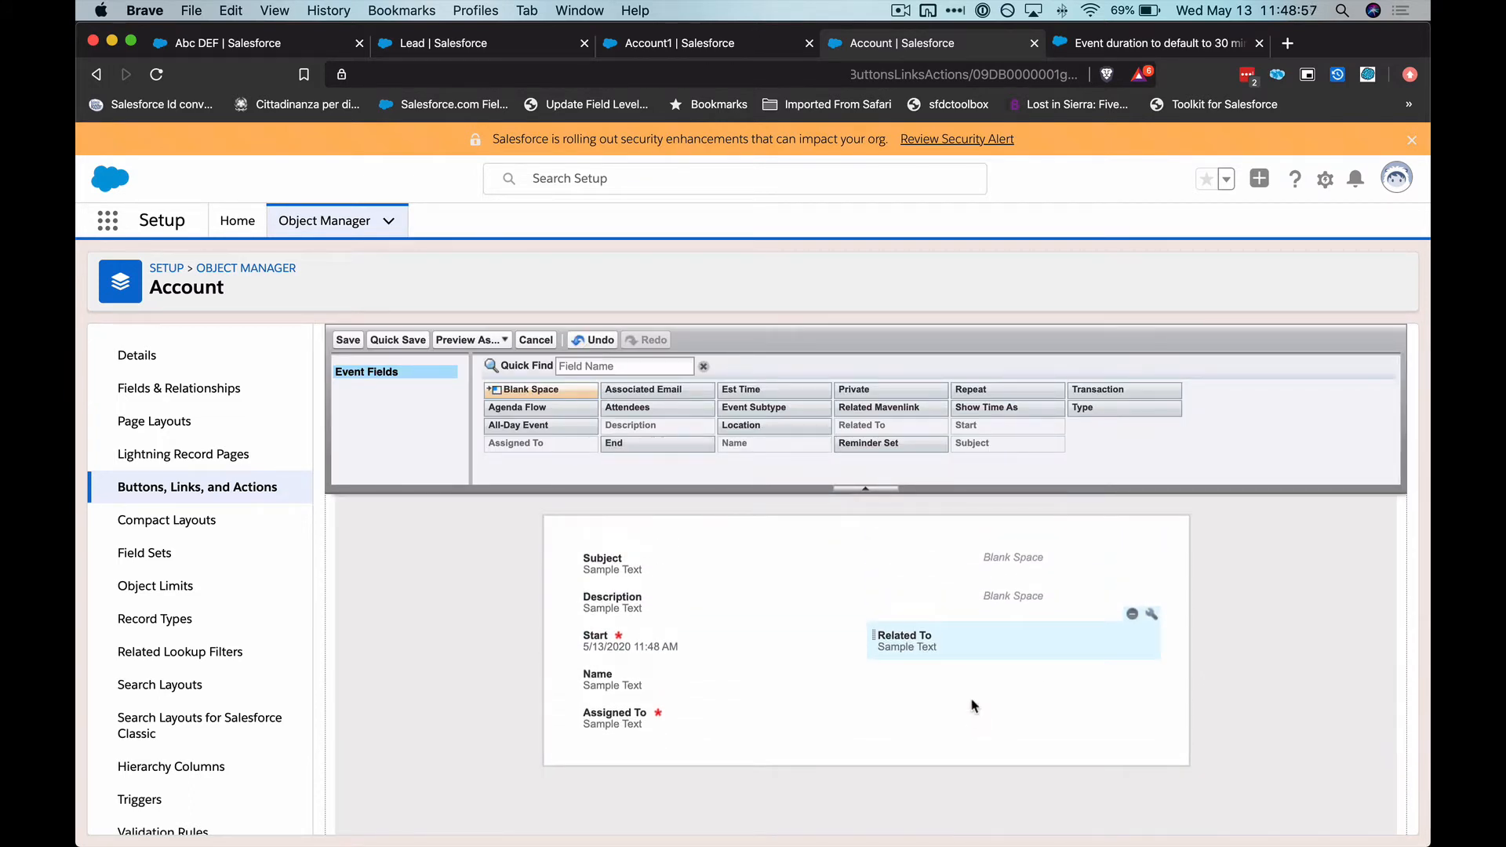
pyautogui.click(348, 342)
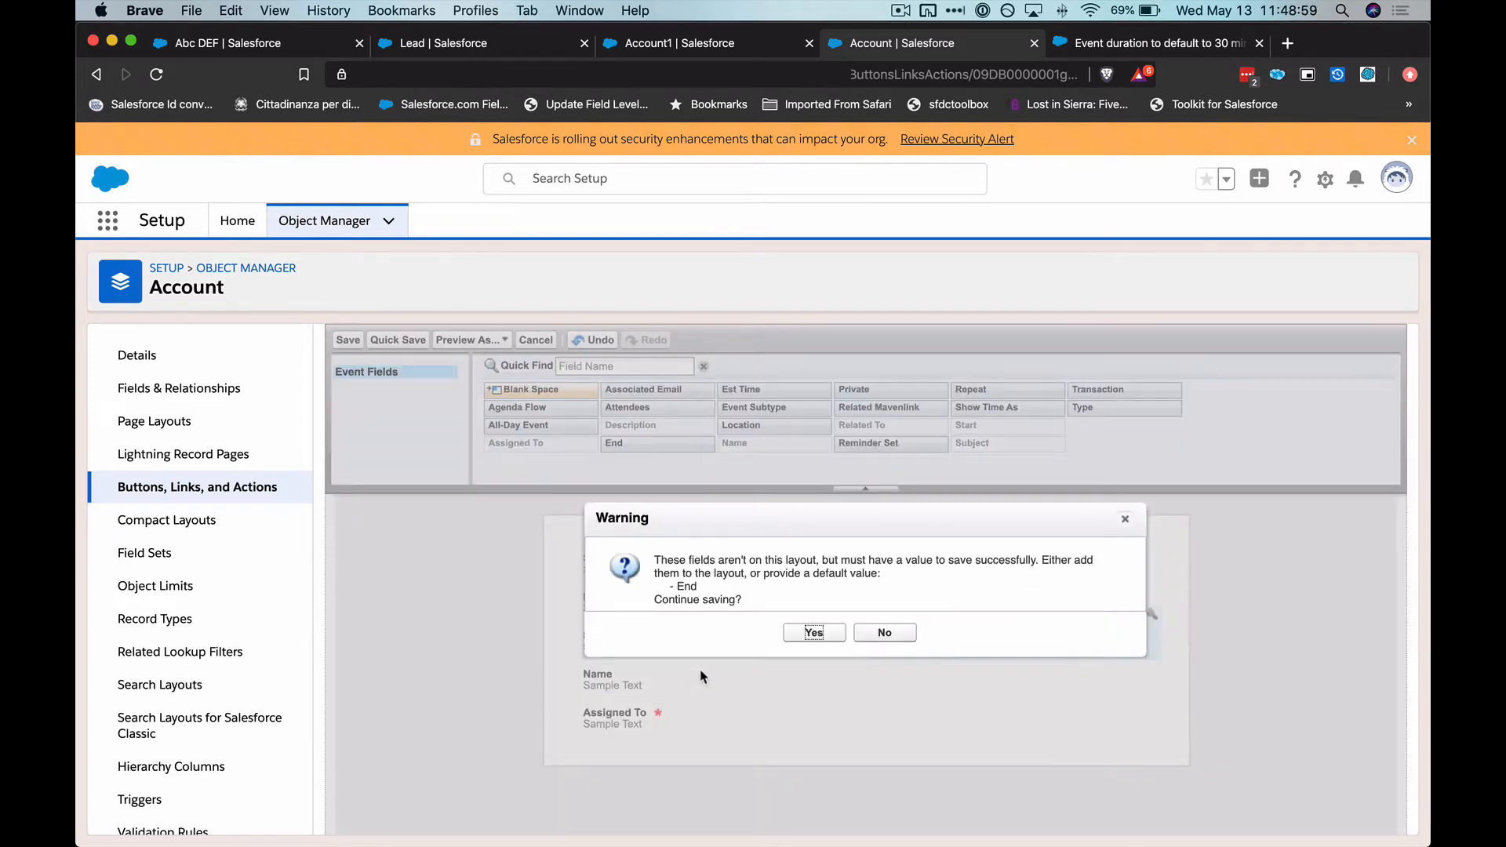
pyautogui.press('Return')
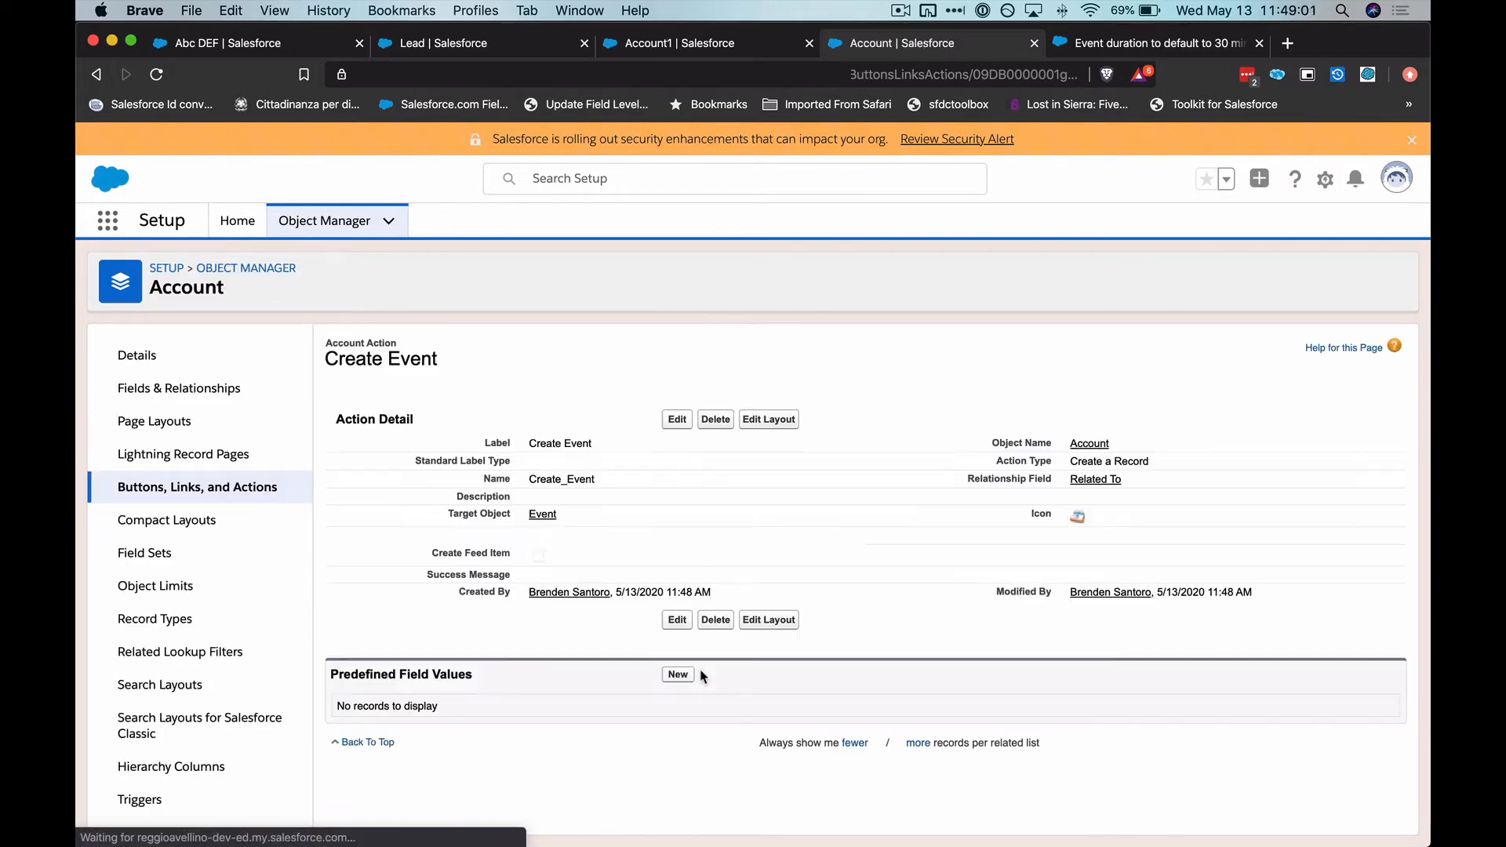
# Find the Activity object in Object Manager and open its Fields & Relationships
pyautogui.click(325, 223)
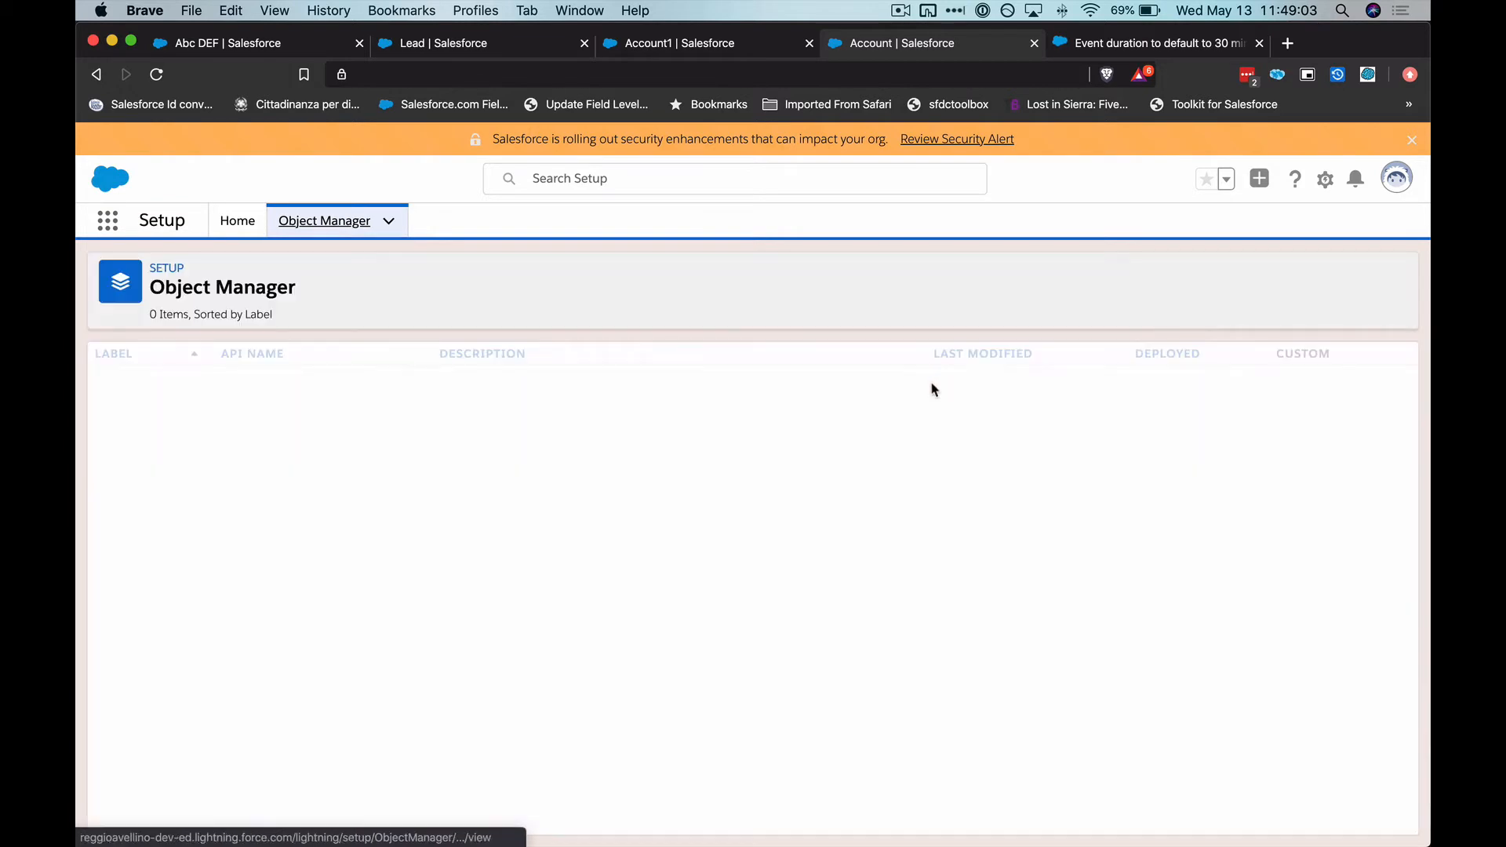
pyautogui.click(1058, 275)
pyautogui.write('activi')
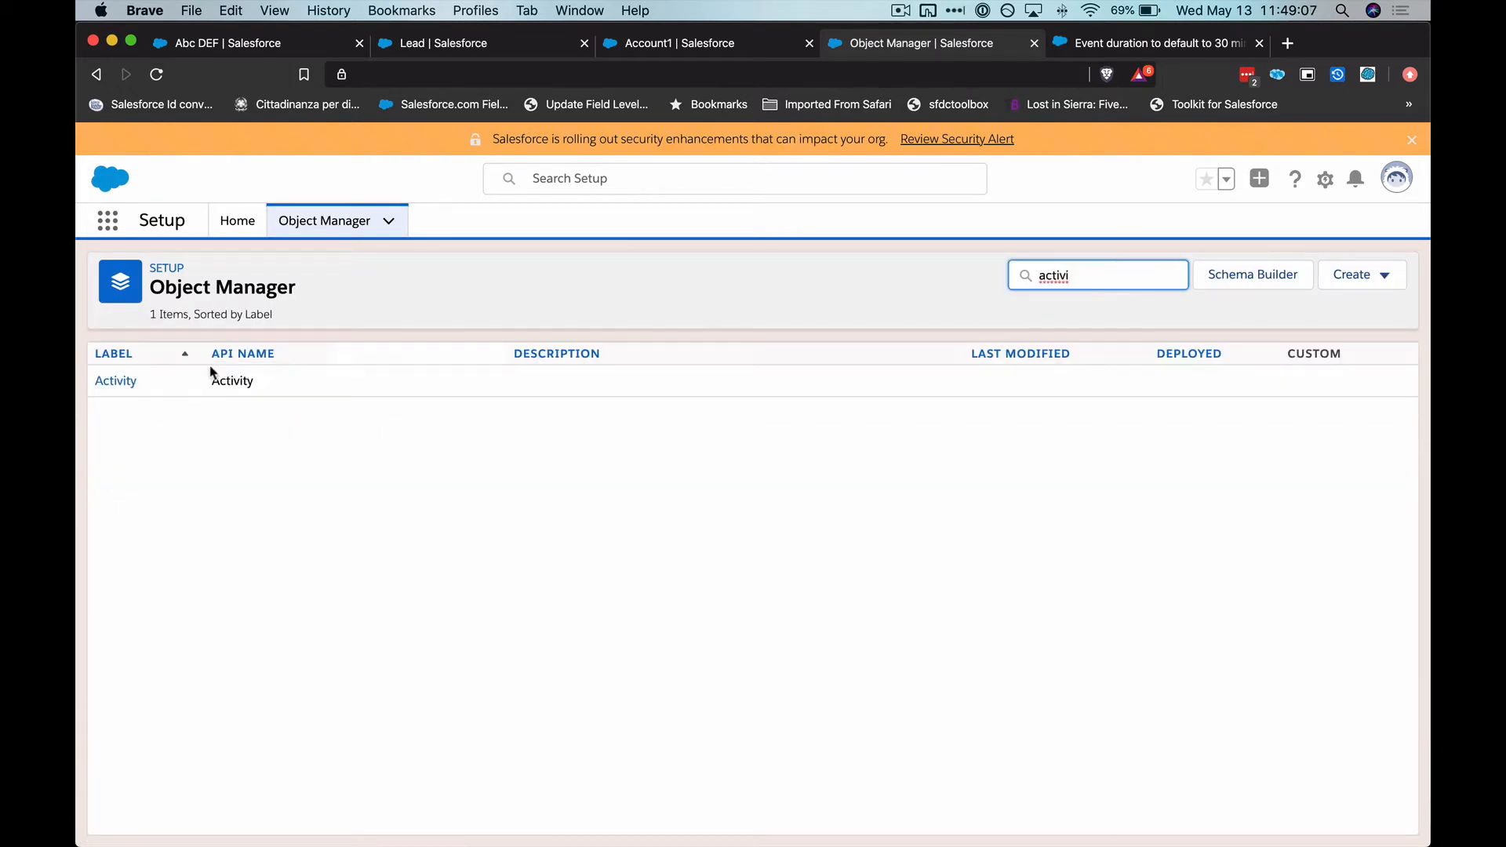
pyautogui.click(129, 382)
pyautogui.click(145, 388)
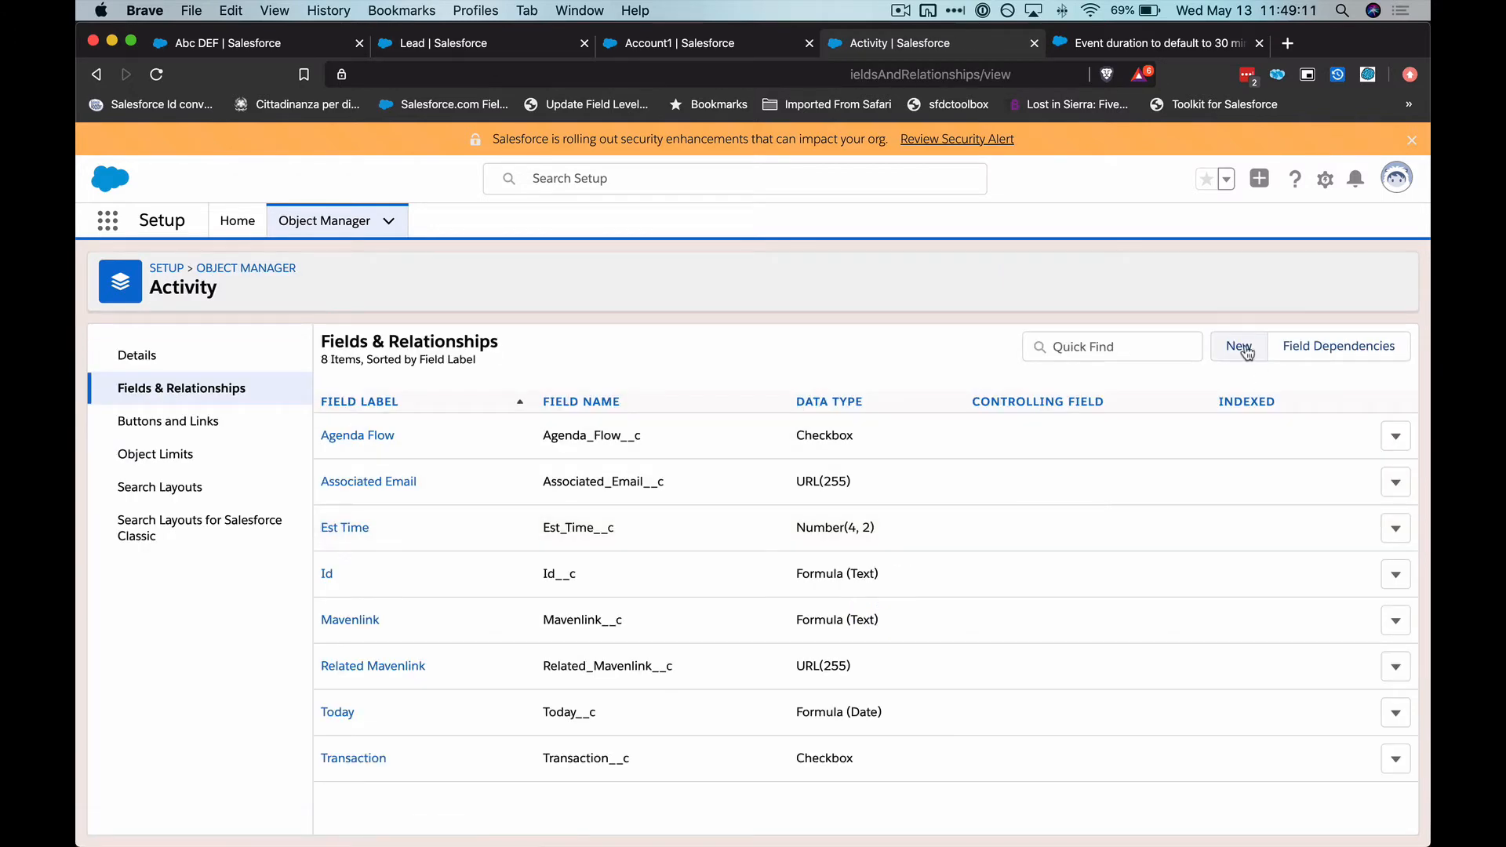
# Start a new custom field on the Activity object with the Number data type
pyautogui.click(1246, 350)
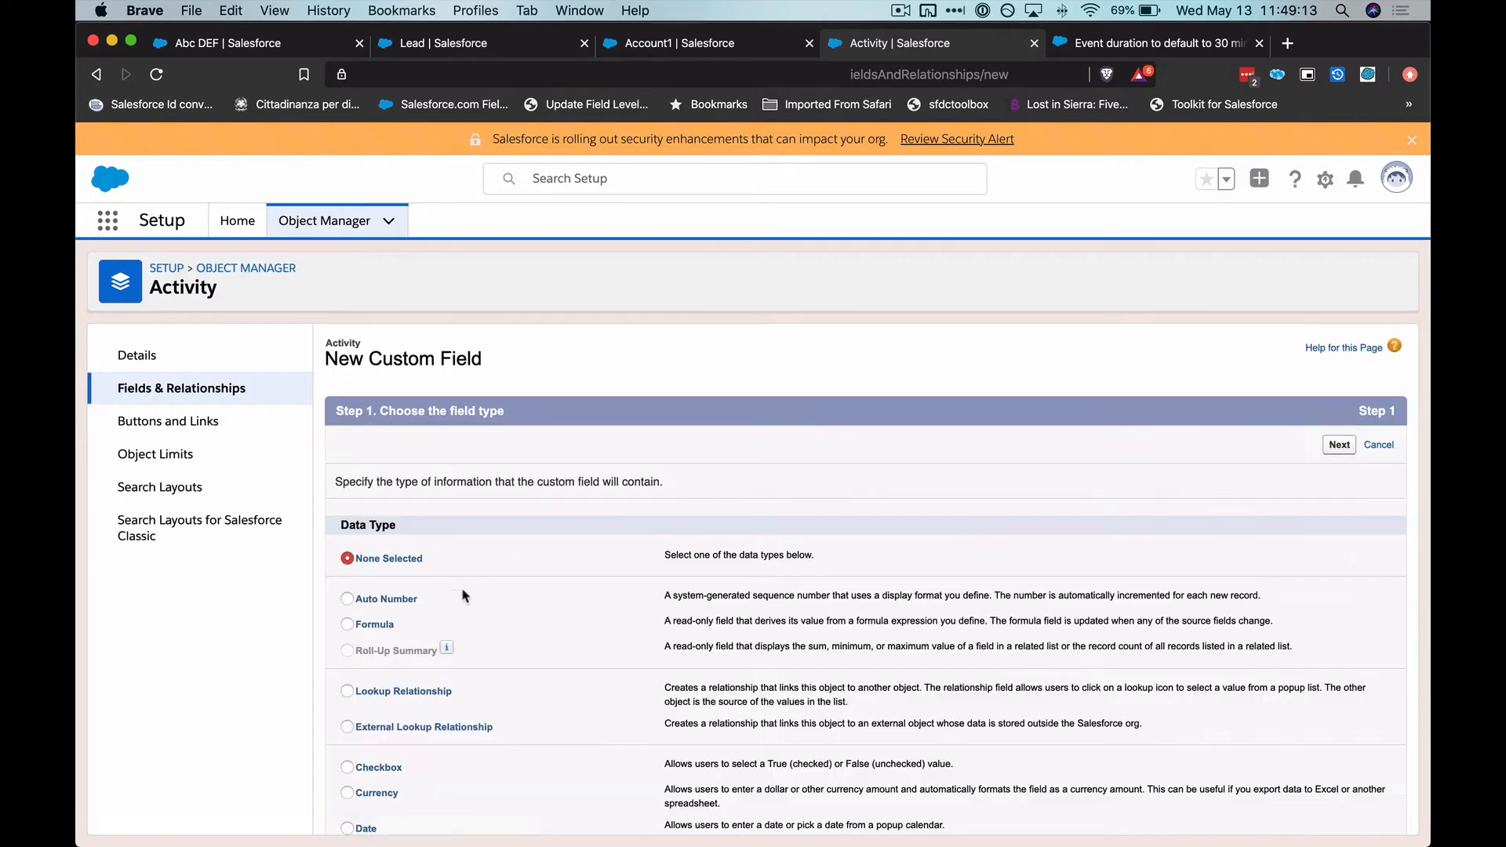
pyautogui.scroll(-3, 465, 596)
pyautogui.scroll(-5, 463, 604)
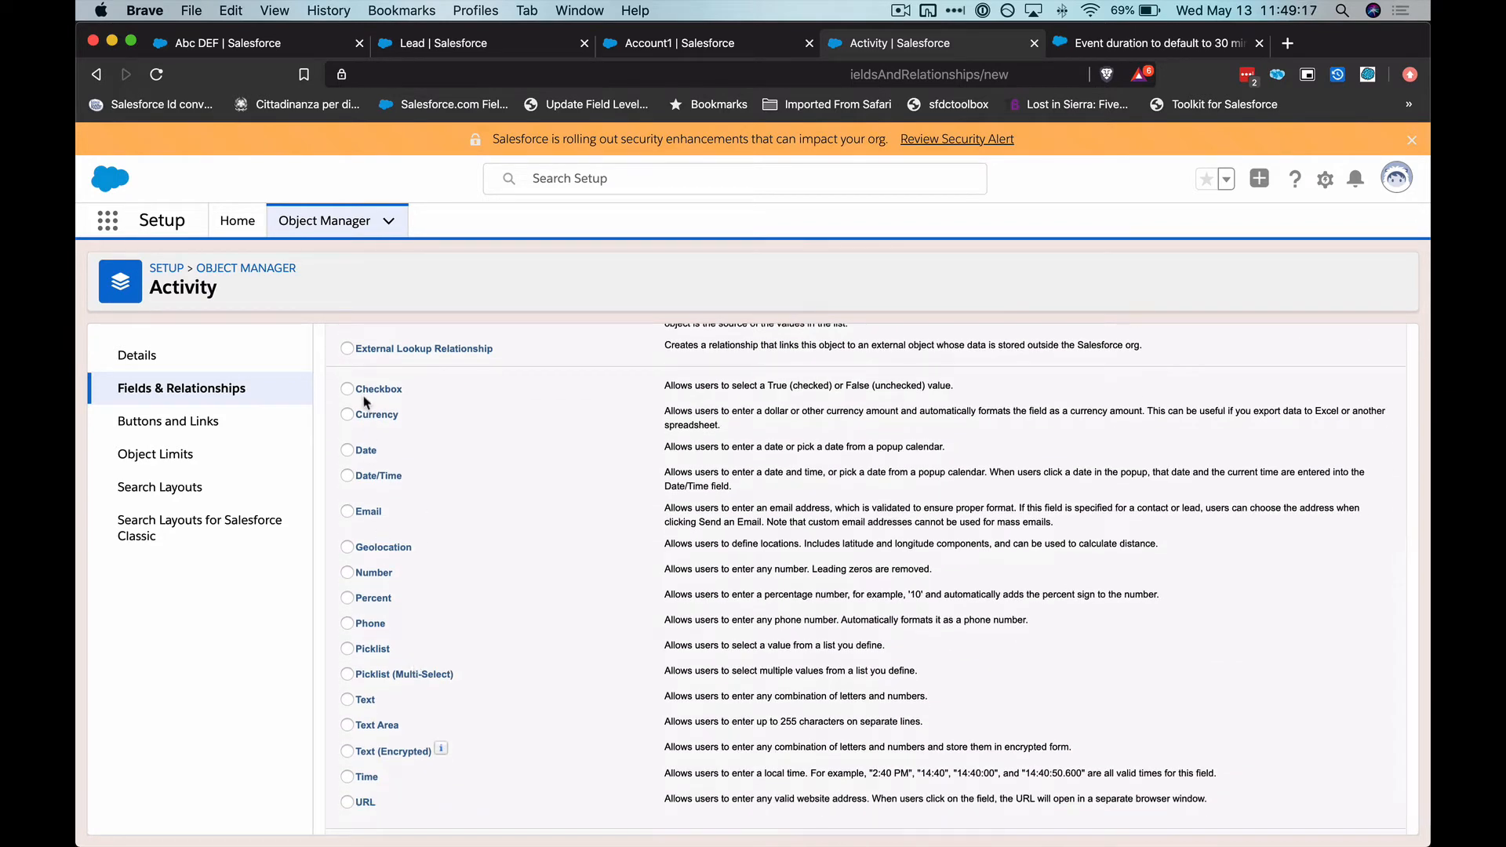
pyautogui.click(346, 573)
pyautogui.scroll(5, 364, 582)
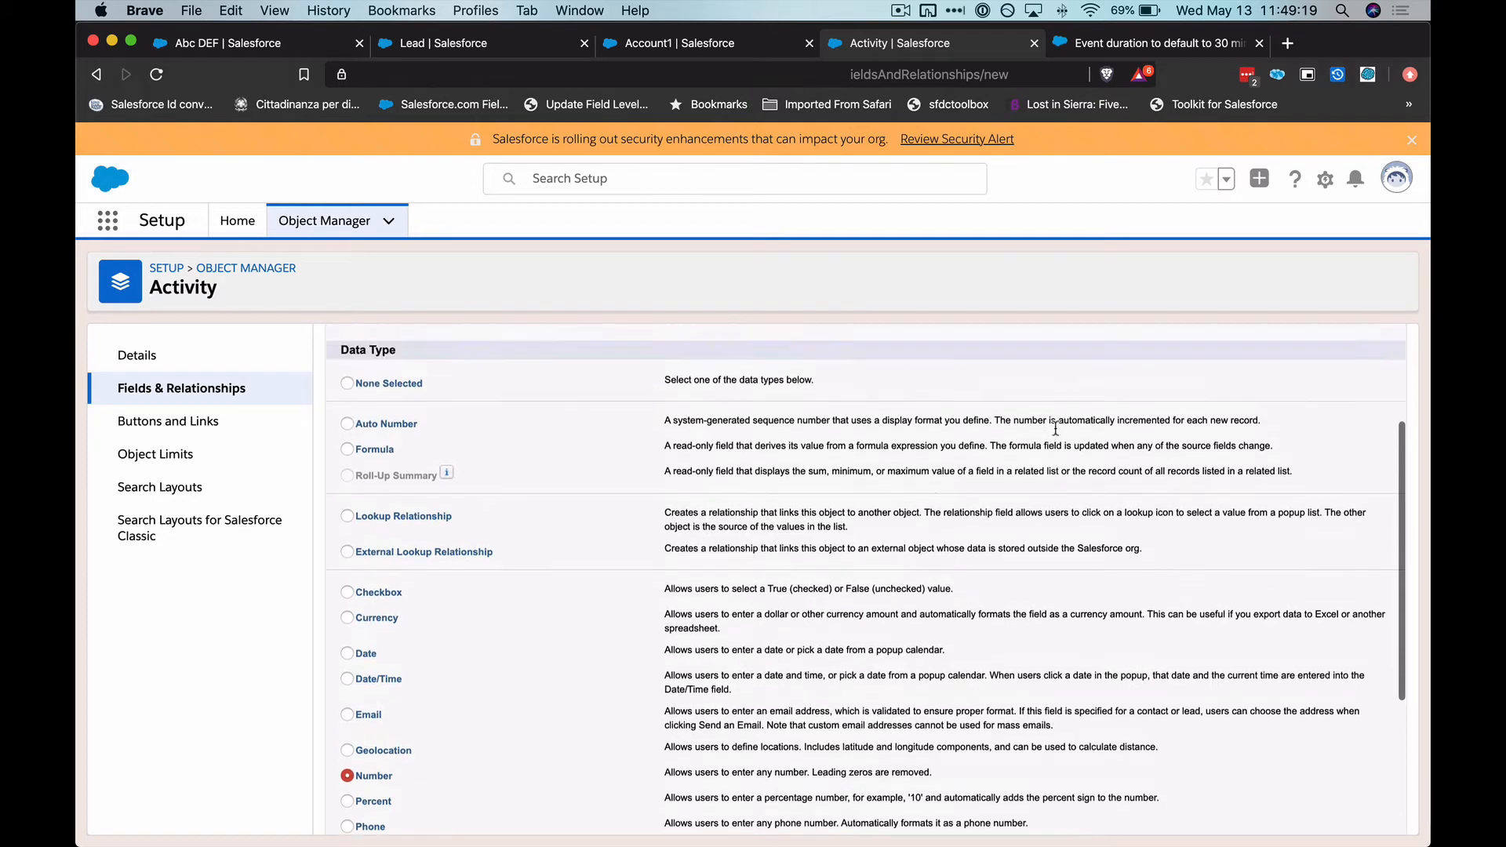
pyautogui.click(1325, 383)
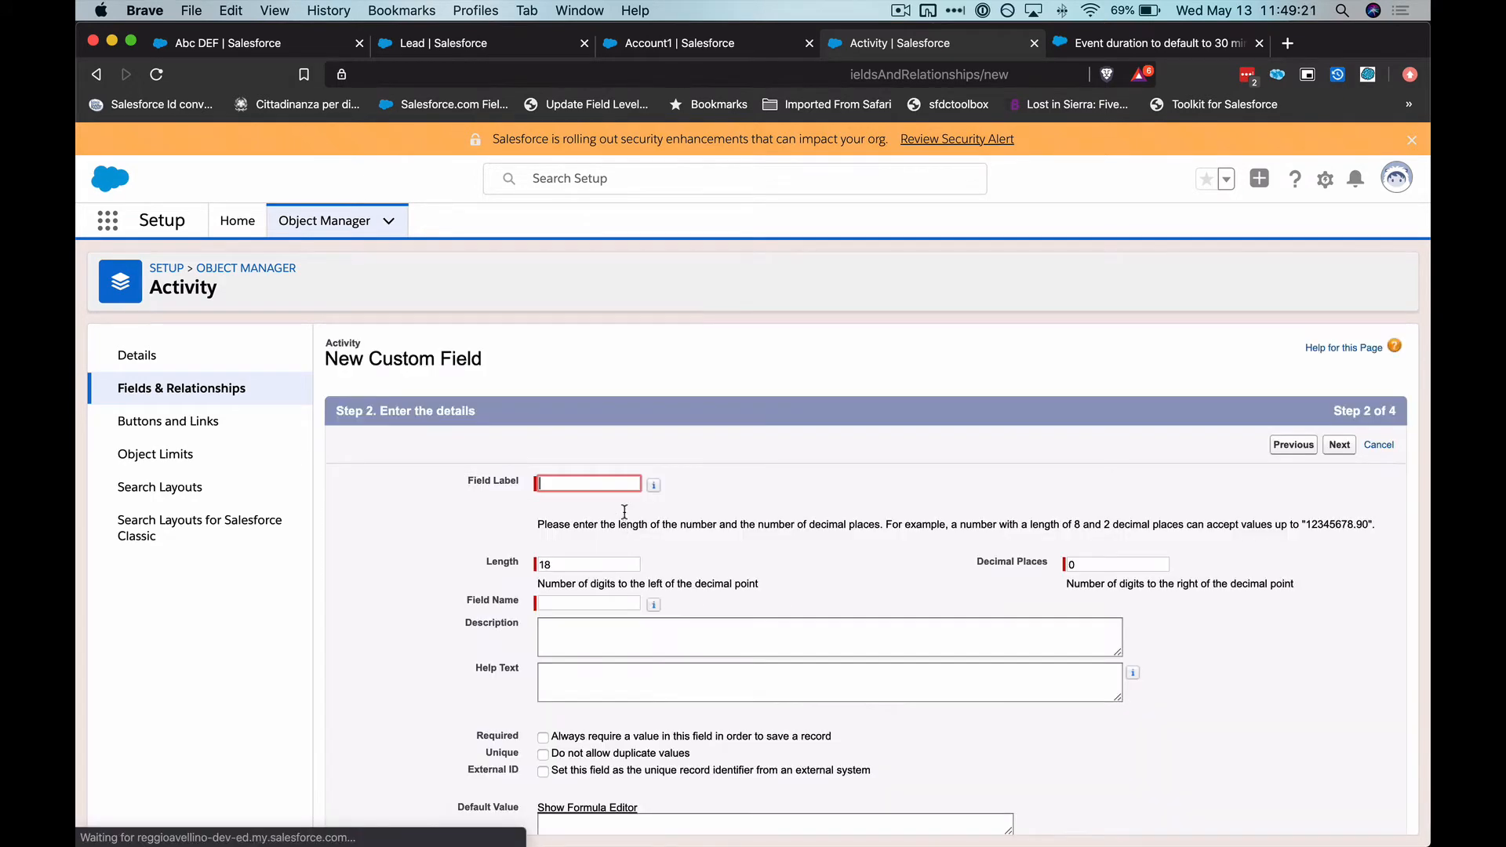
# Label the number field Duration (in minutes) with the name Duration_in_minutes, and continue to field-level security
pyautogui.write('Duration (in')
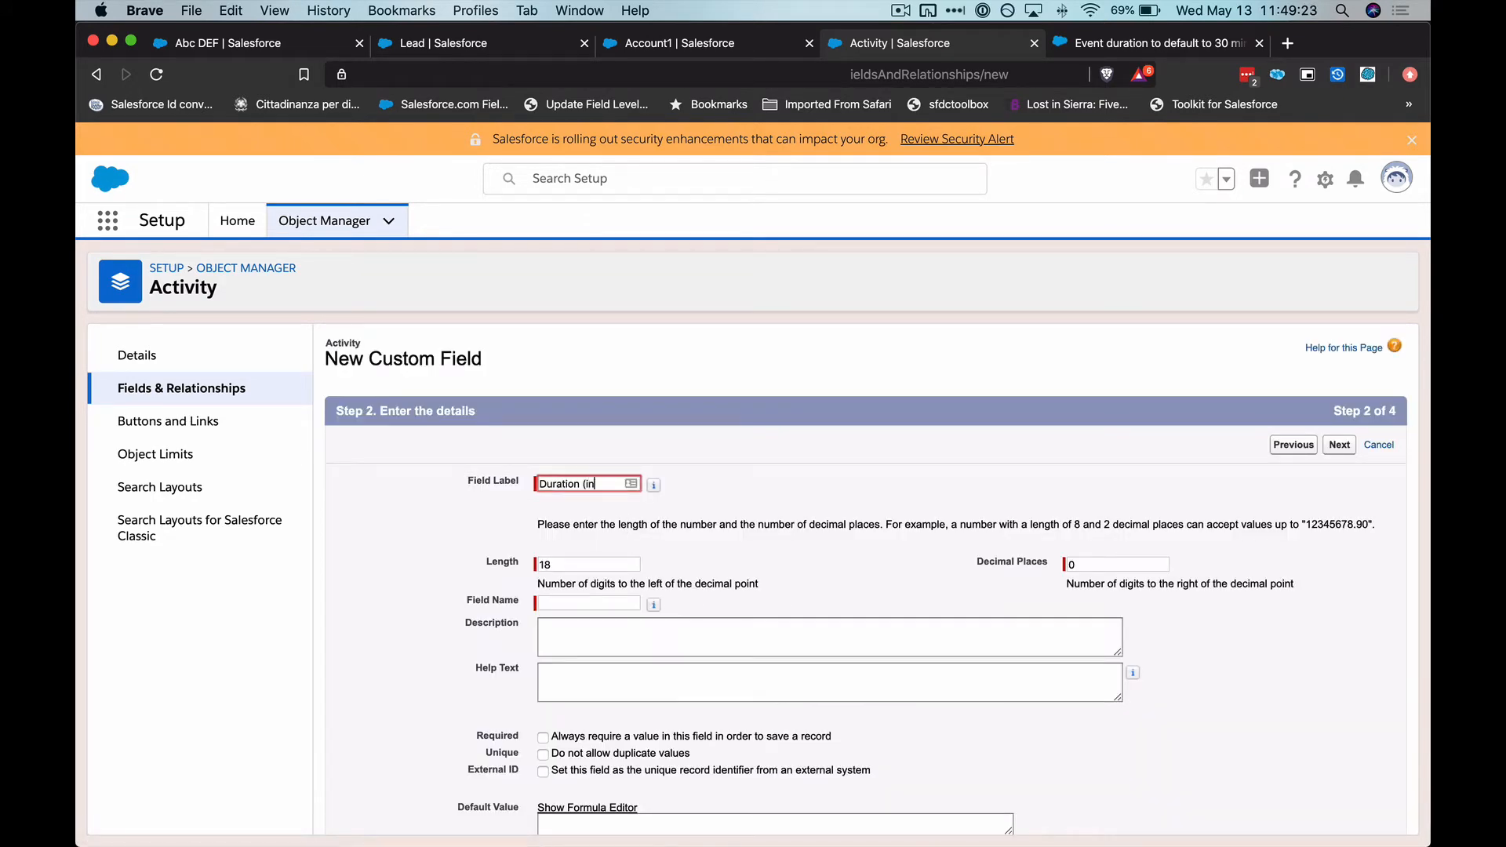
pyautogui.write(' minutes')
pyautogui.press('Tab')
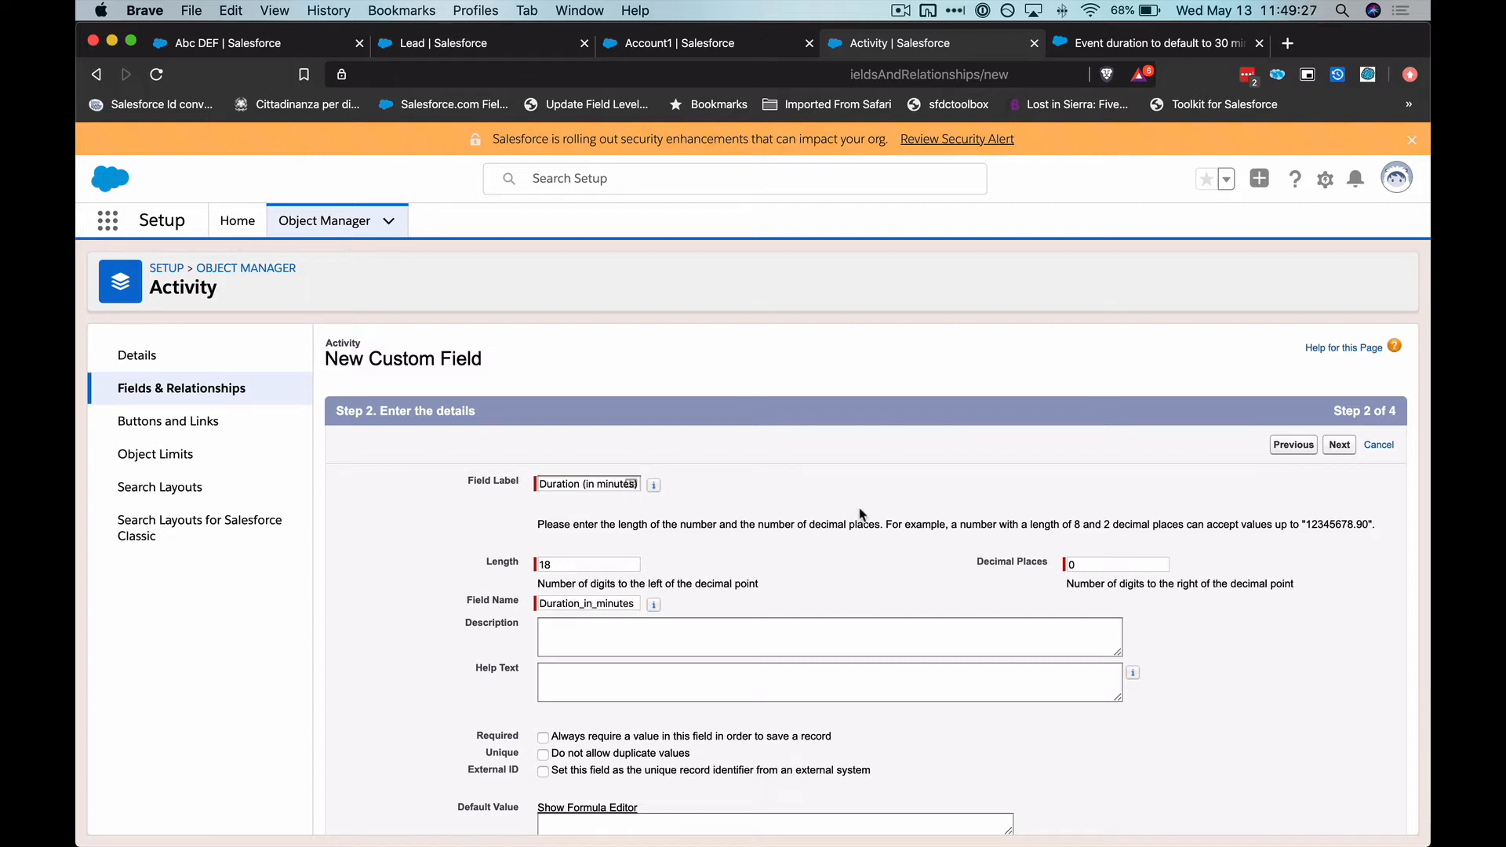
pyautogui.click(1338, 444)
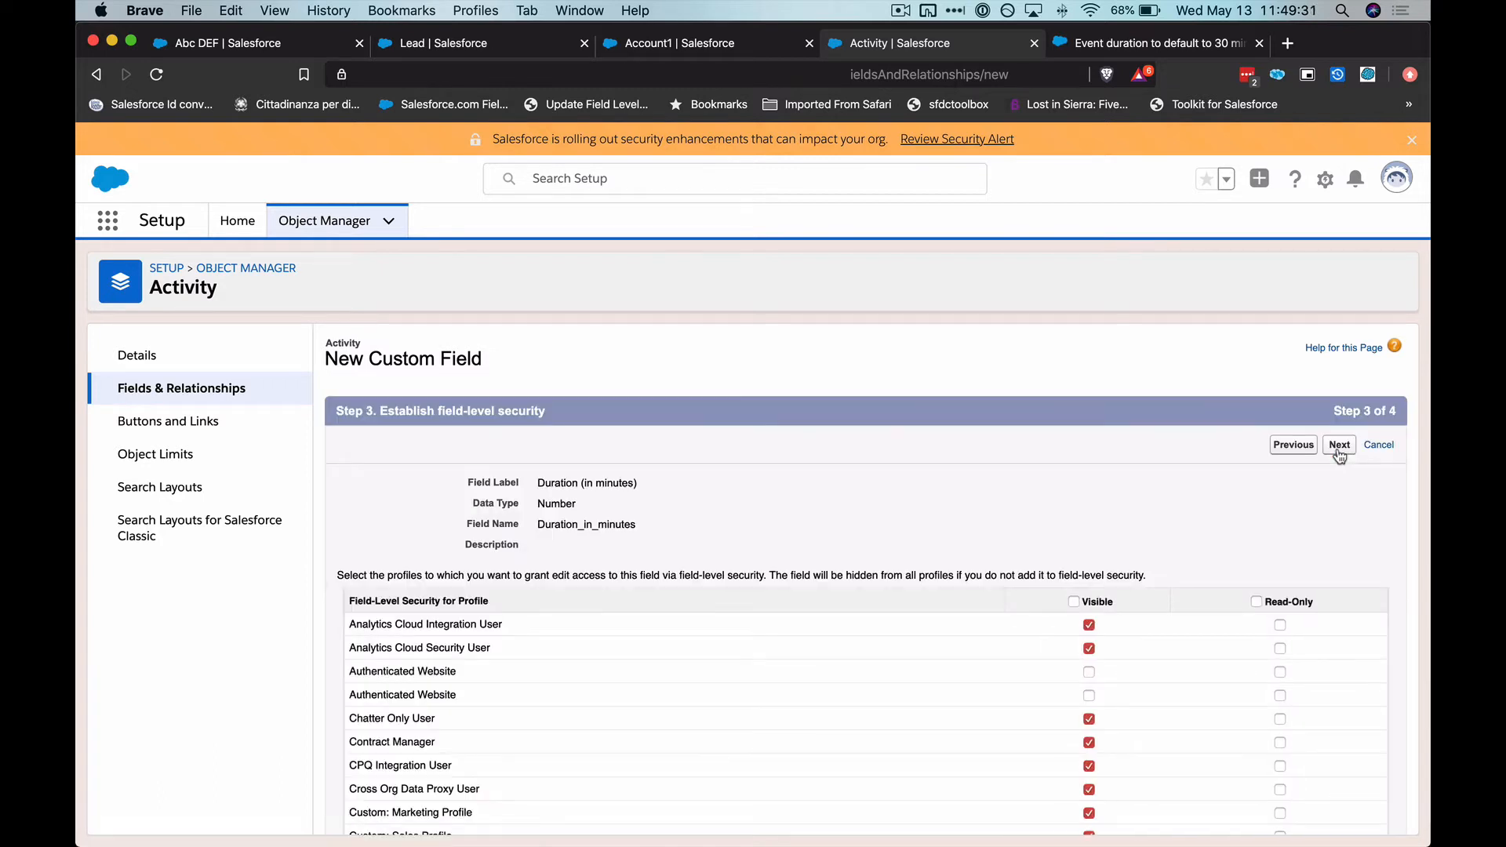
# Accept the default field-level security, leave the field off all page layouts, and save it
pyautogui.click(1338, 445)
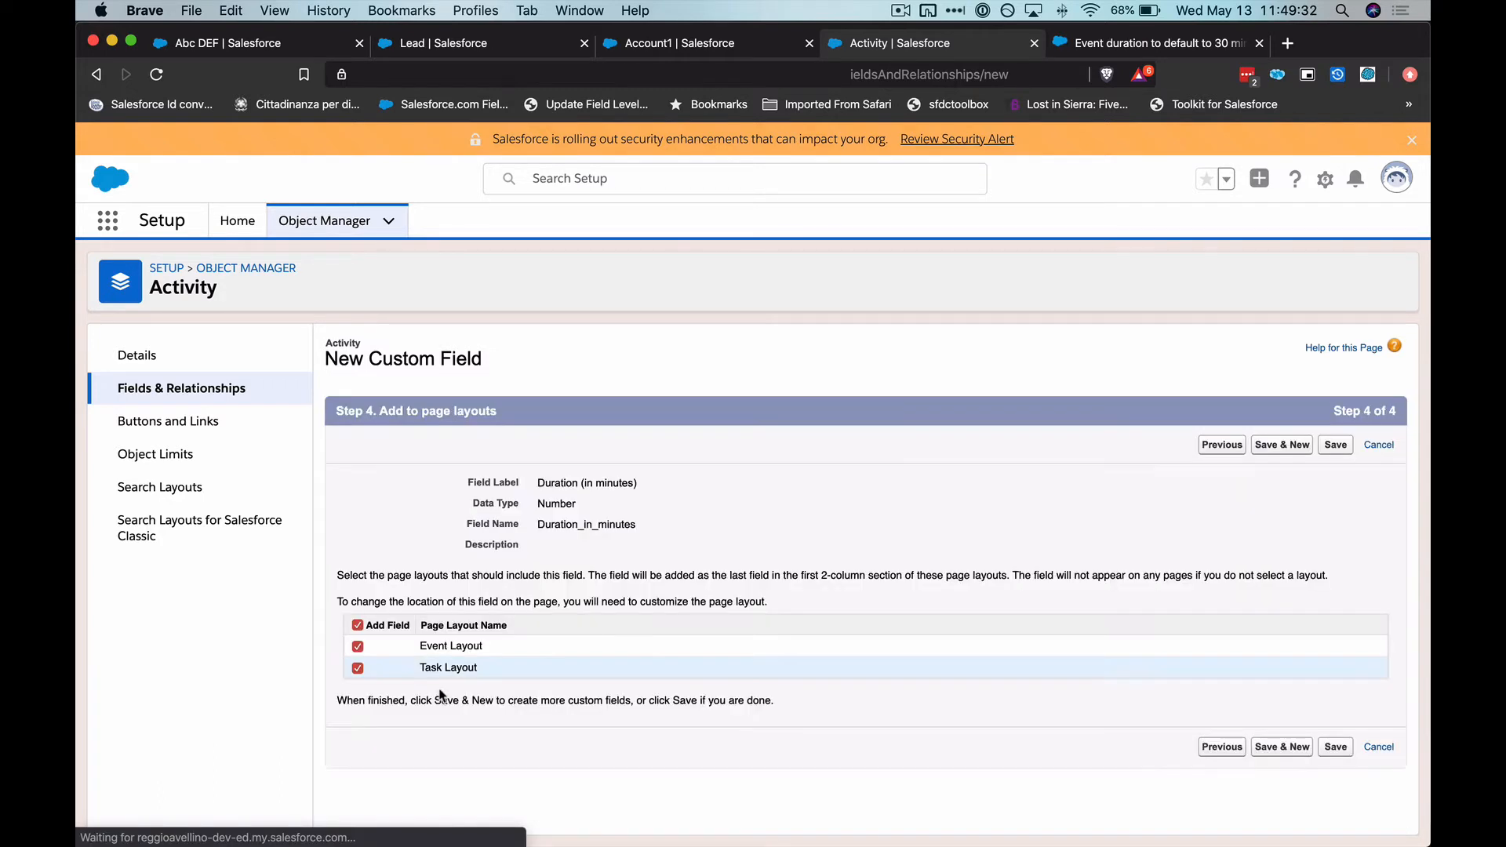
pyautogui.click(358, 625)
pyautogui.click(1338, 444)
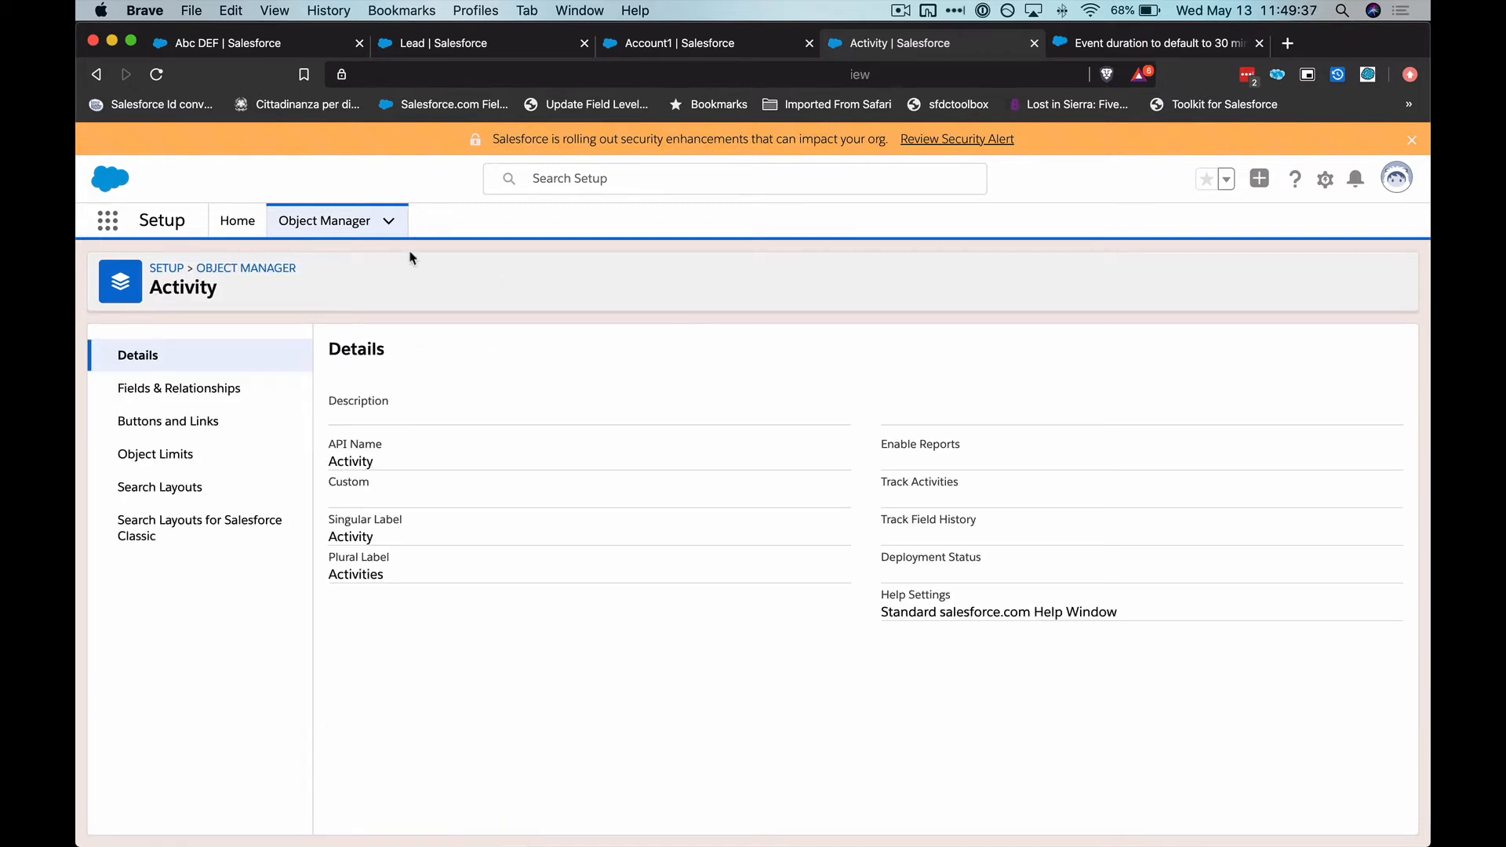
# Open the layout of the Account object's Create Event action for editing
pyautogui.click(306, 220)
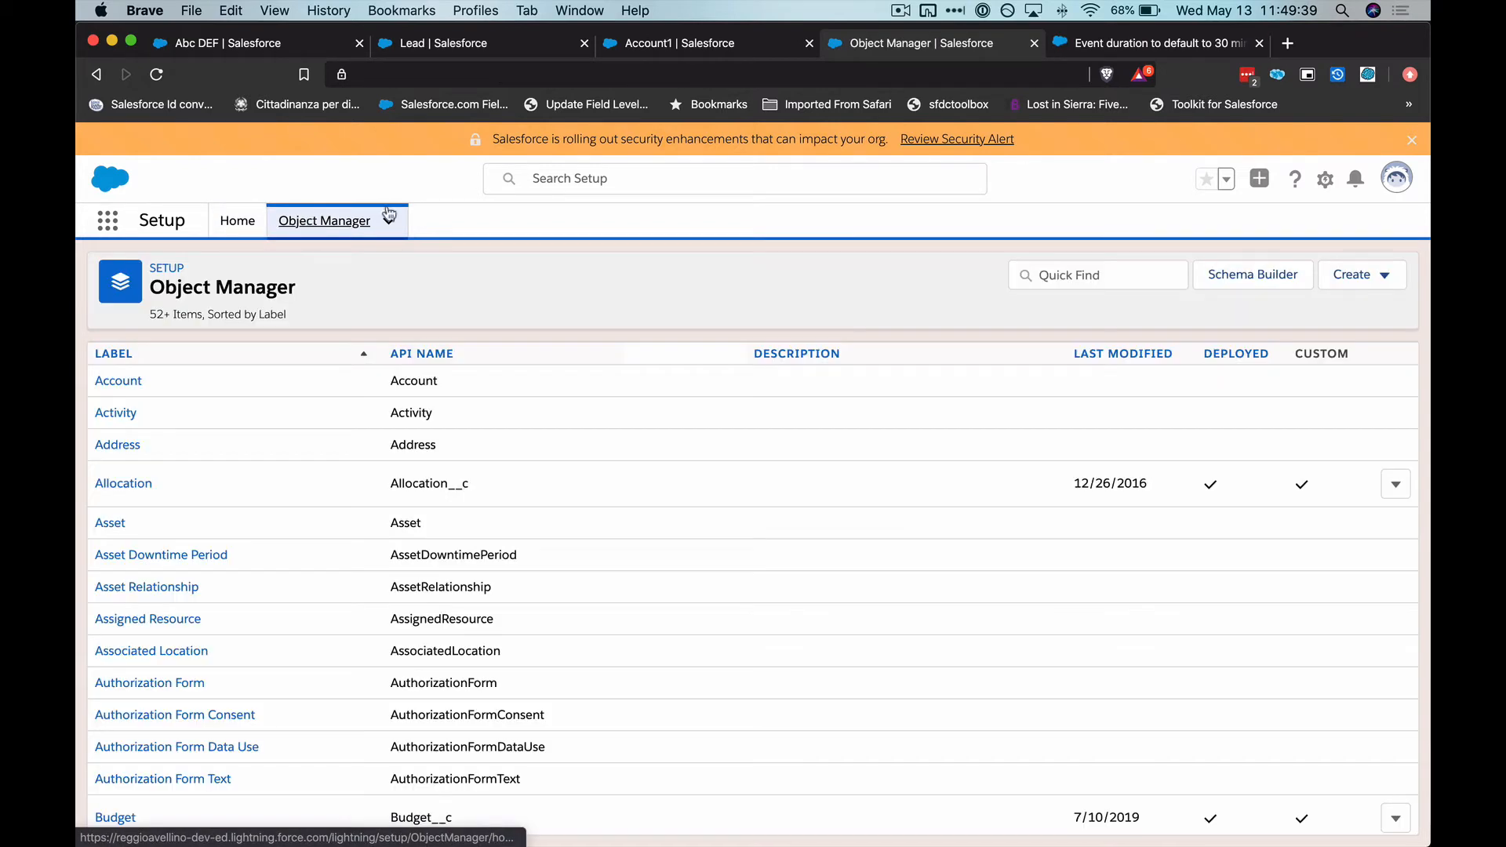
pyautogui.click(106, 380)
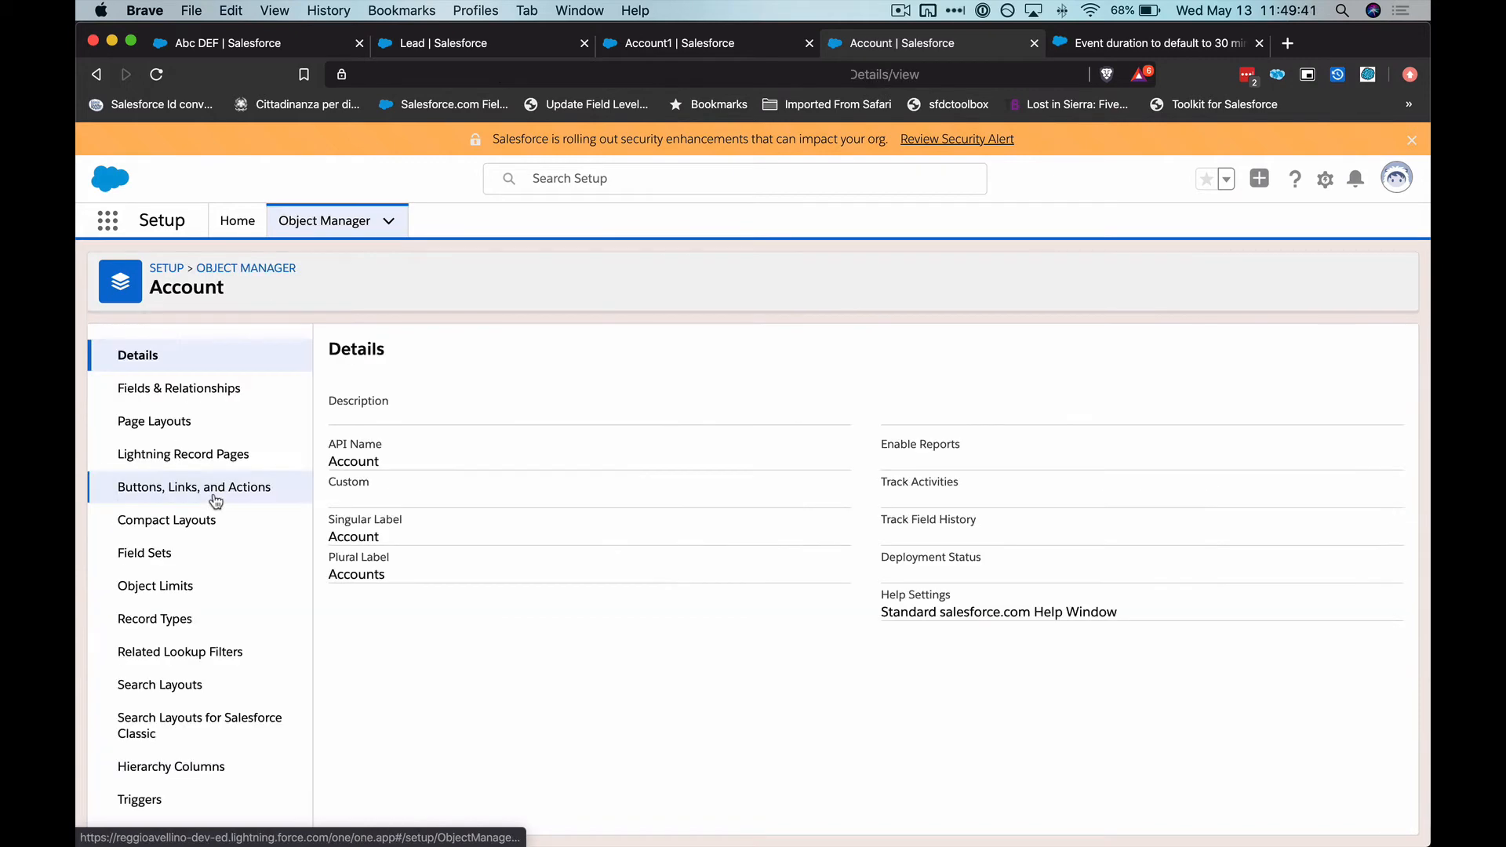
pyautogui.click(207, 497)
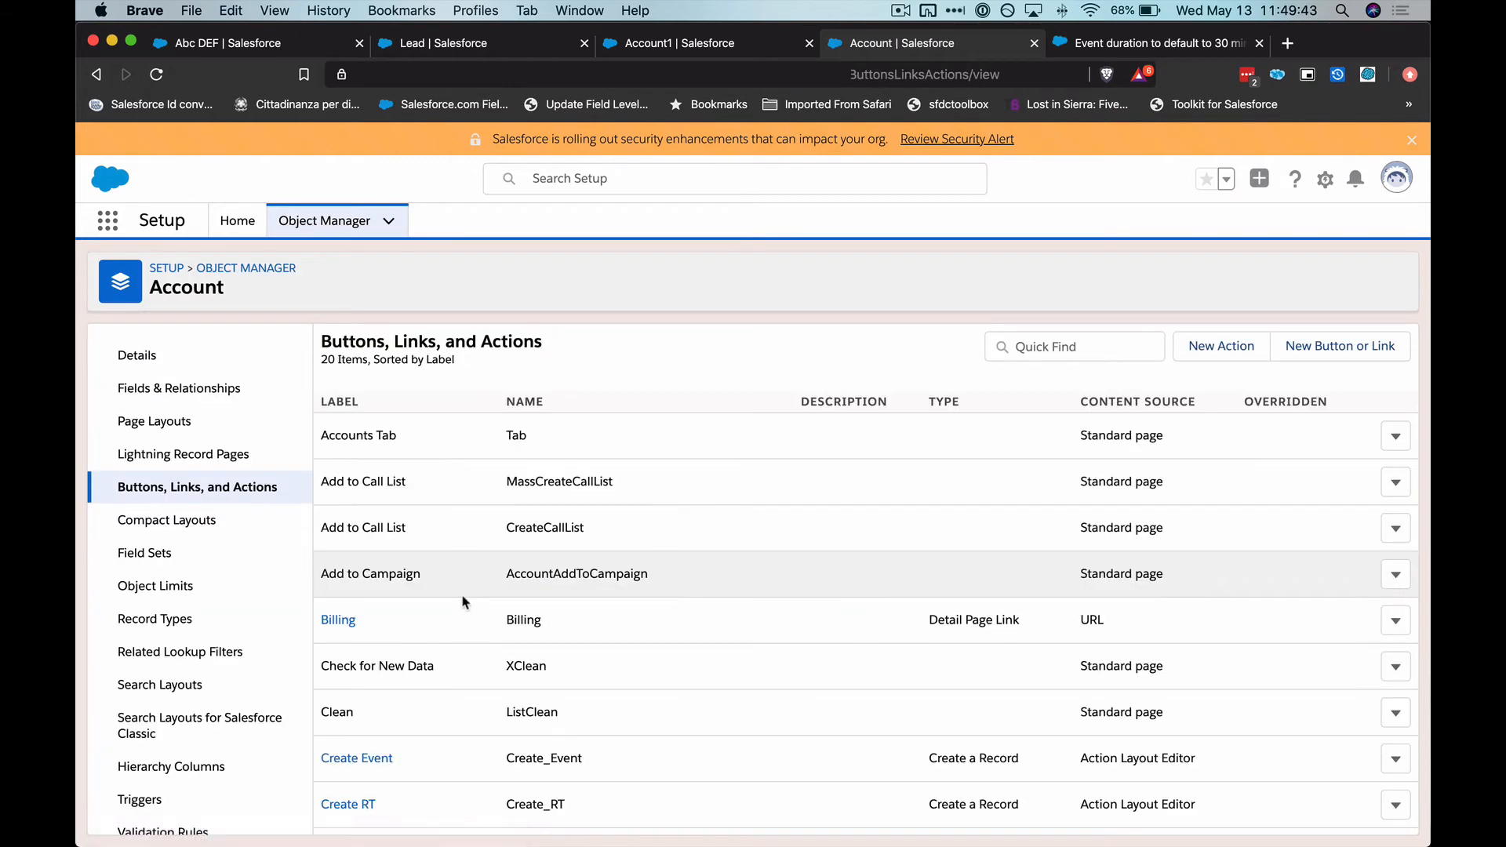
pyautogui.scroll(-3, 463, 599)
pyautogui.click(361, 544)
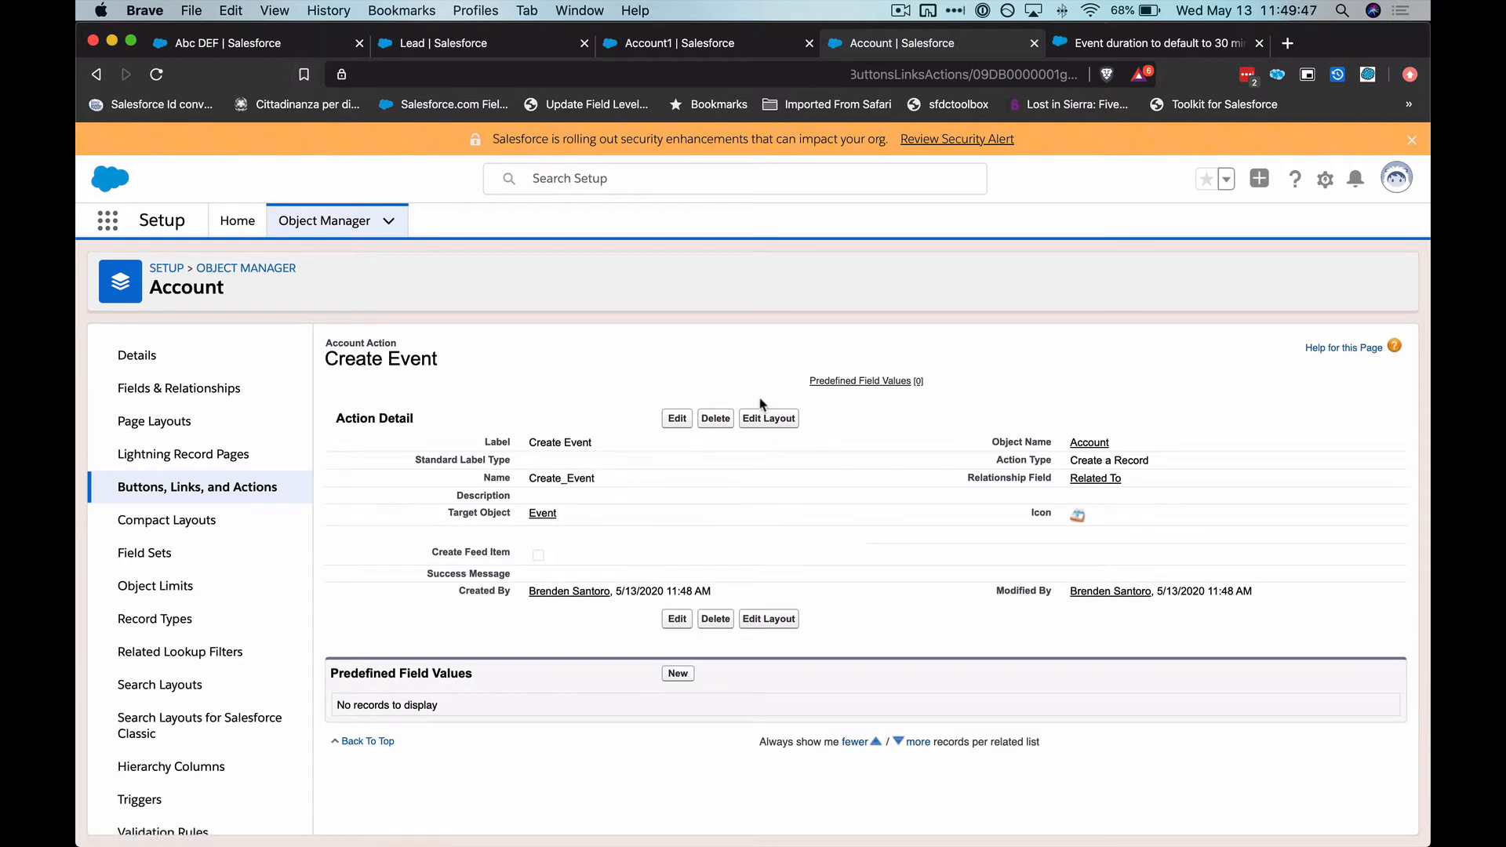
pyautogui.click(763, 418)
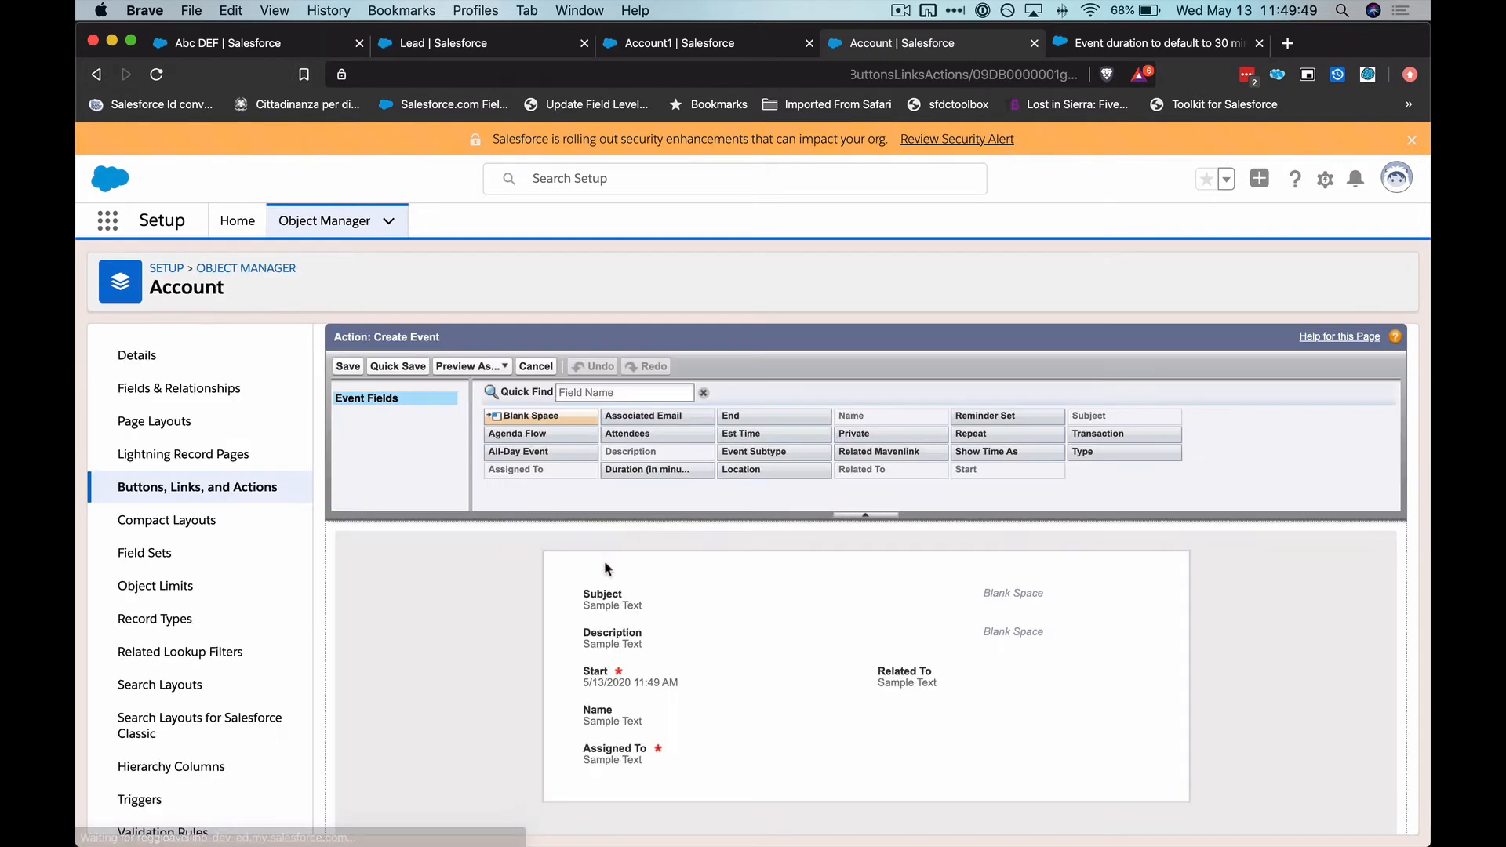
# Add the Duration (in minutes) field beside Start in the action layout and save it despite the missing End field
pyautogui.click(595, 396)
pyautogui.write('dura')
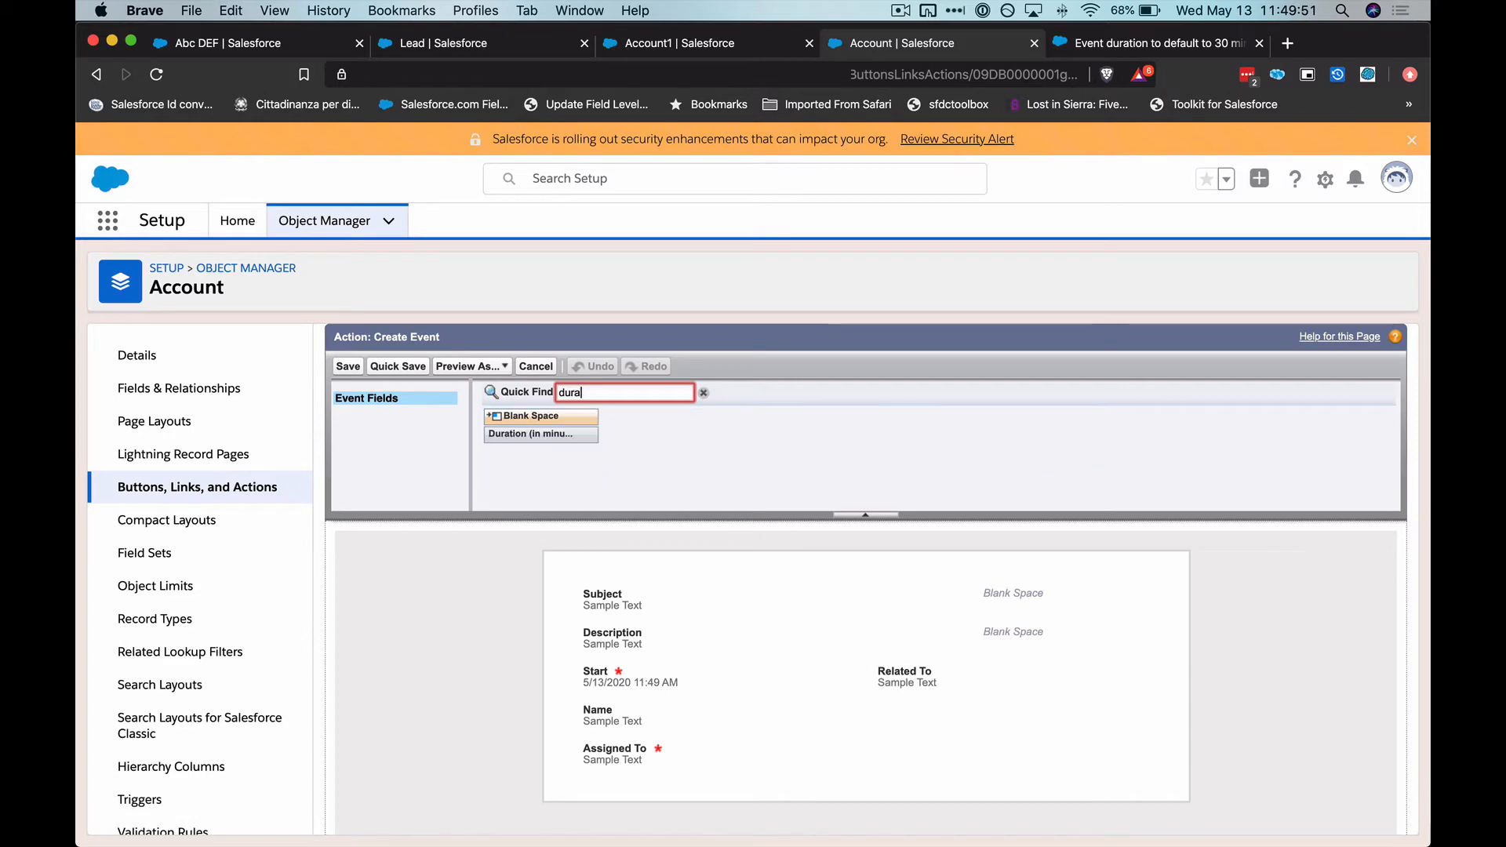
pyautogui.moveTo(572, 434); pyautogui.dragTo(992, 676)
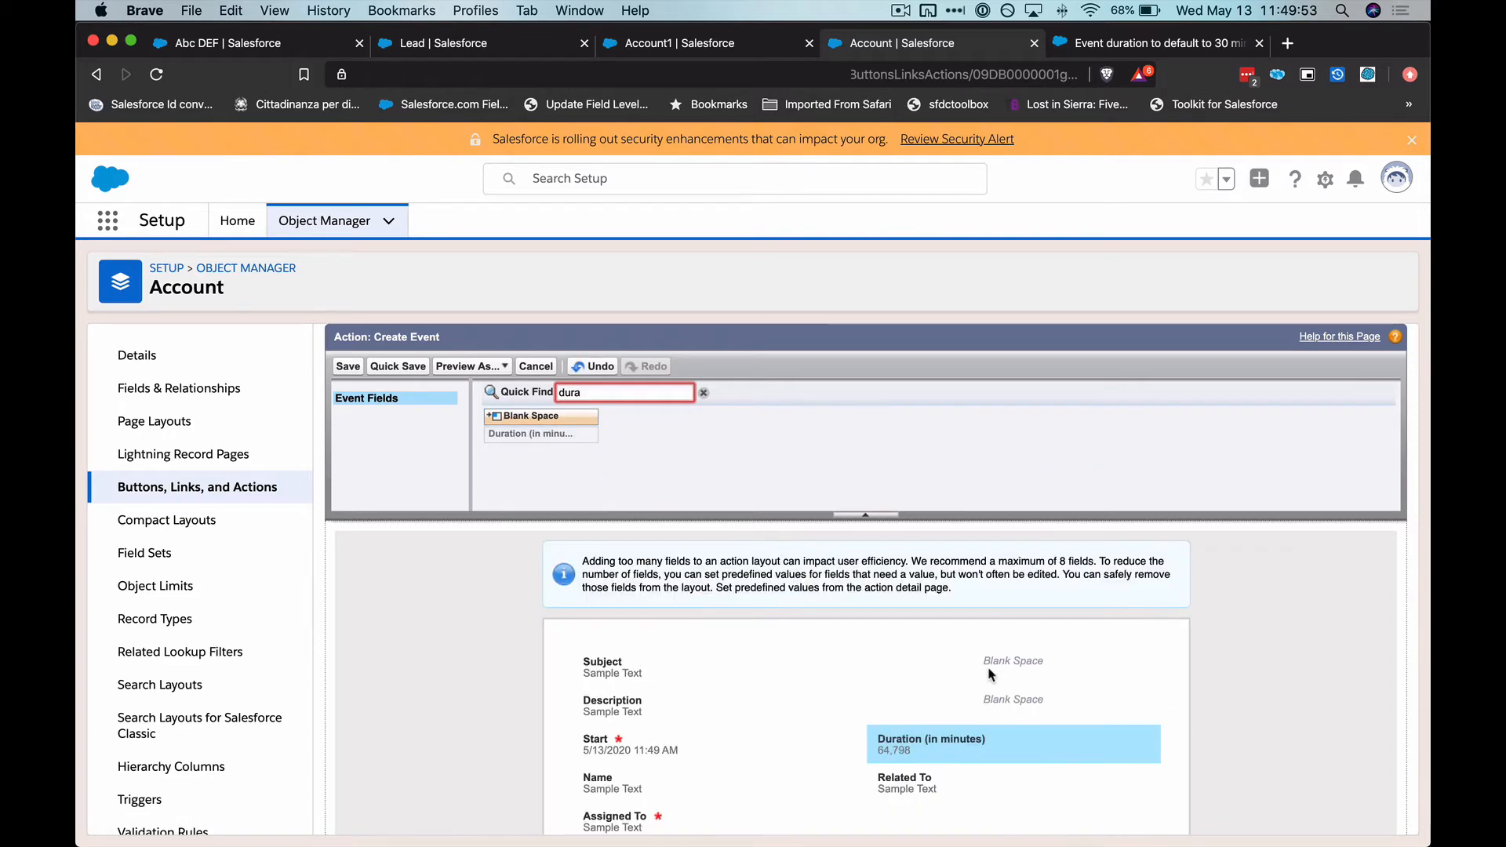
pyautogui.click(346, 366)
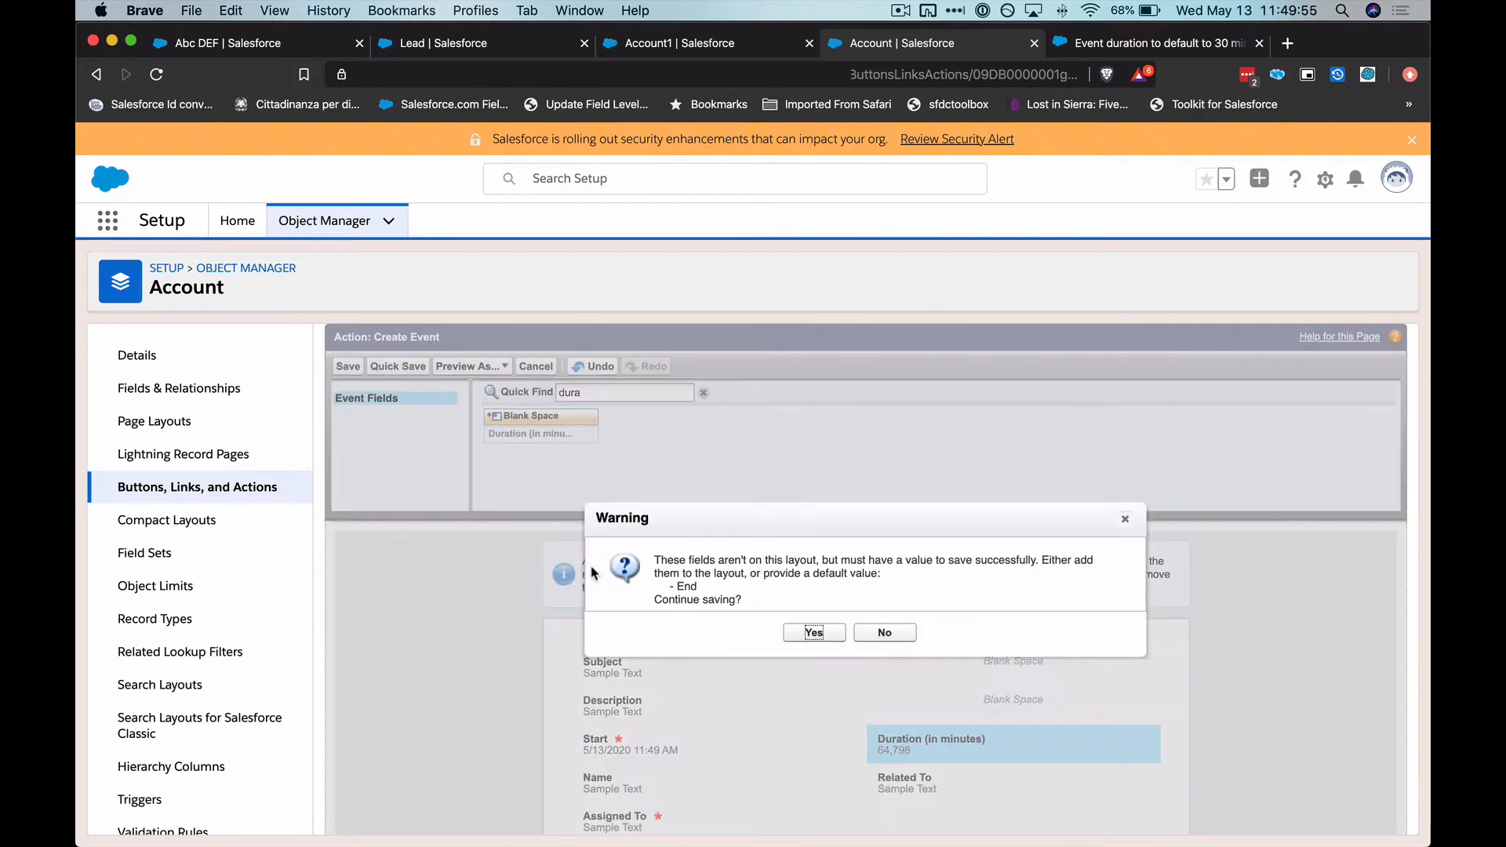
pyautogui.press('Return')
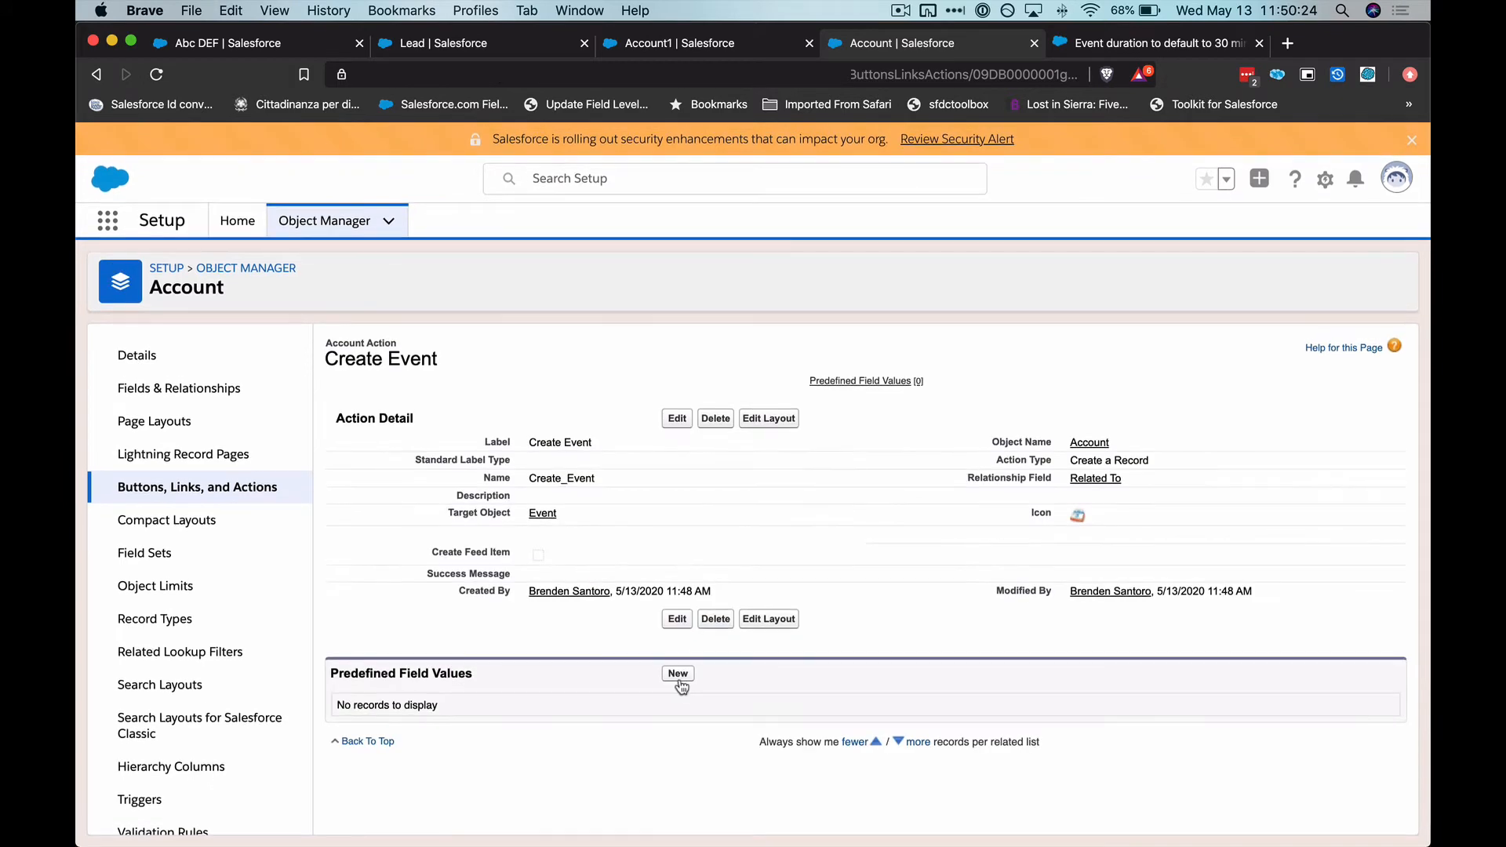
# Add a predefined field value of 15 for Duration (in minutes) to the Create Event action and save it
pyautogui.click(681, 680)
pyautogui.click(572, 468)
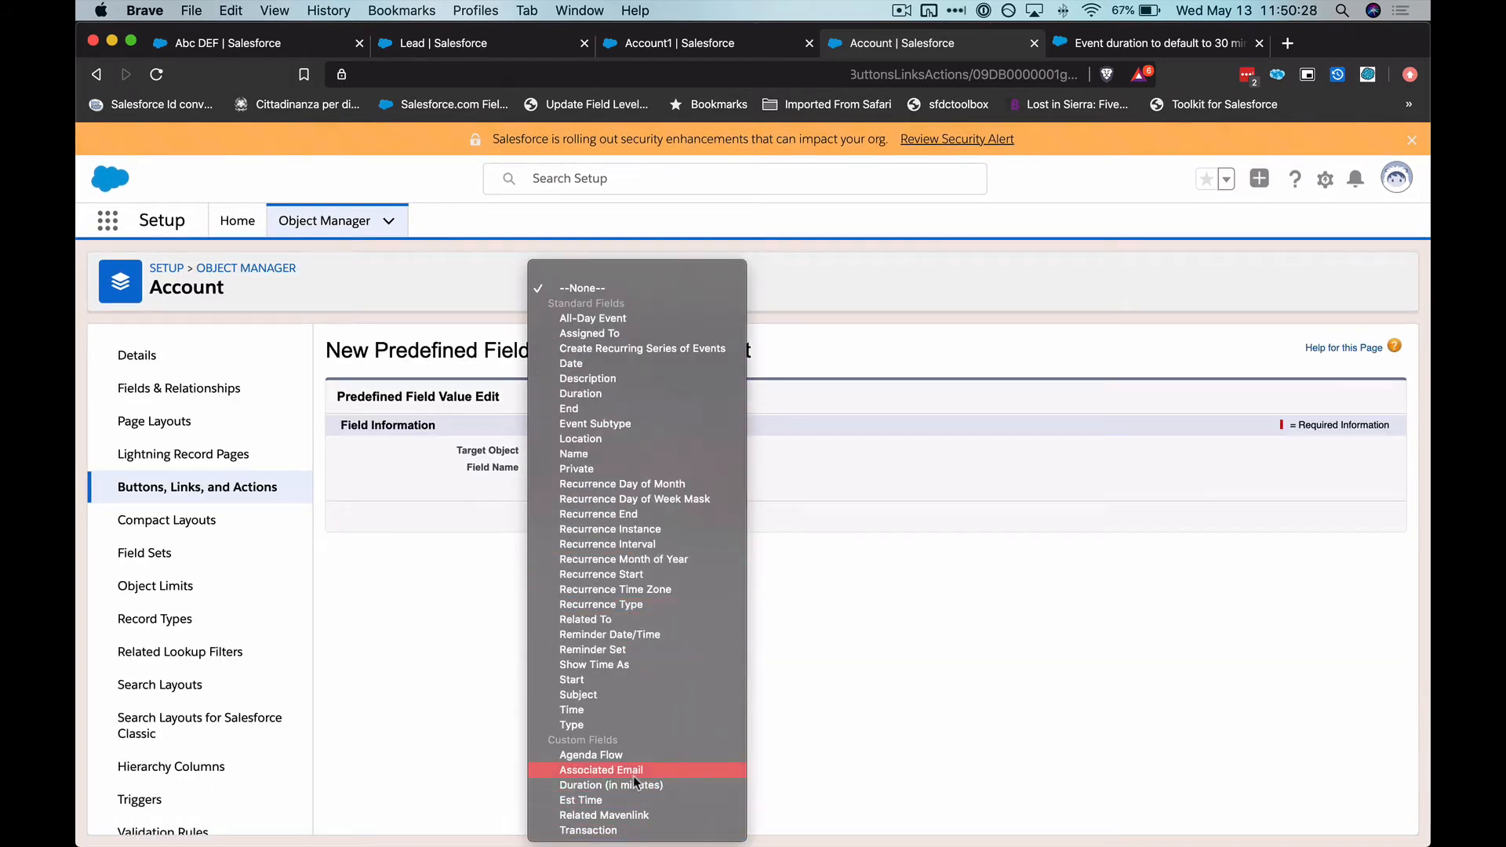
pyautogui.click(633, 785)
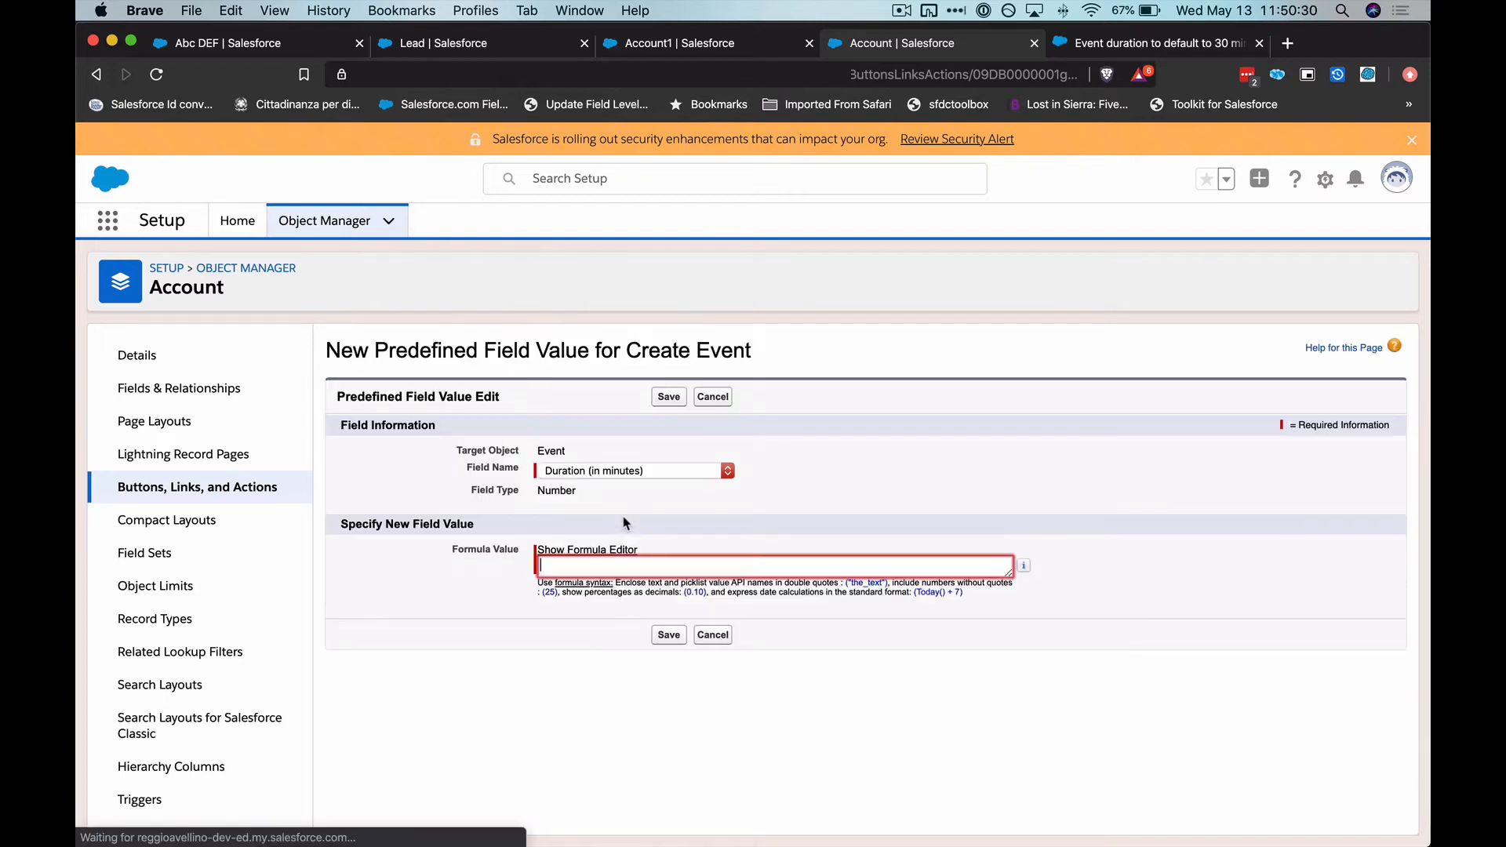
pyautogui.click(668, 396)
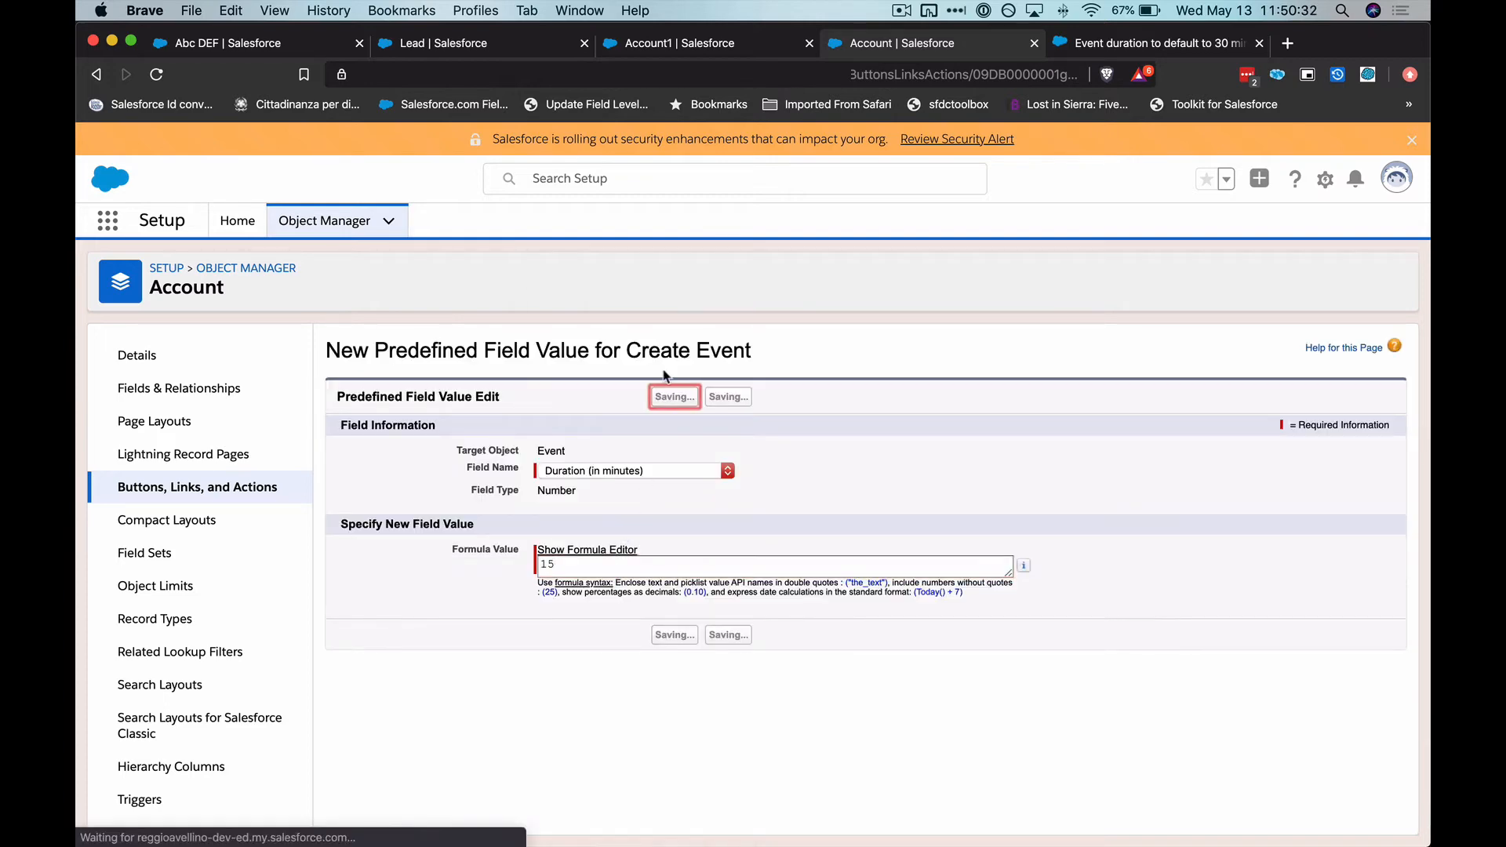
# Add a predefined value for Assigned To, inserting the User ID field $User.Id as its formula, and save it
pyautogui.click(678, 673)
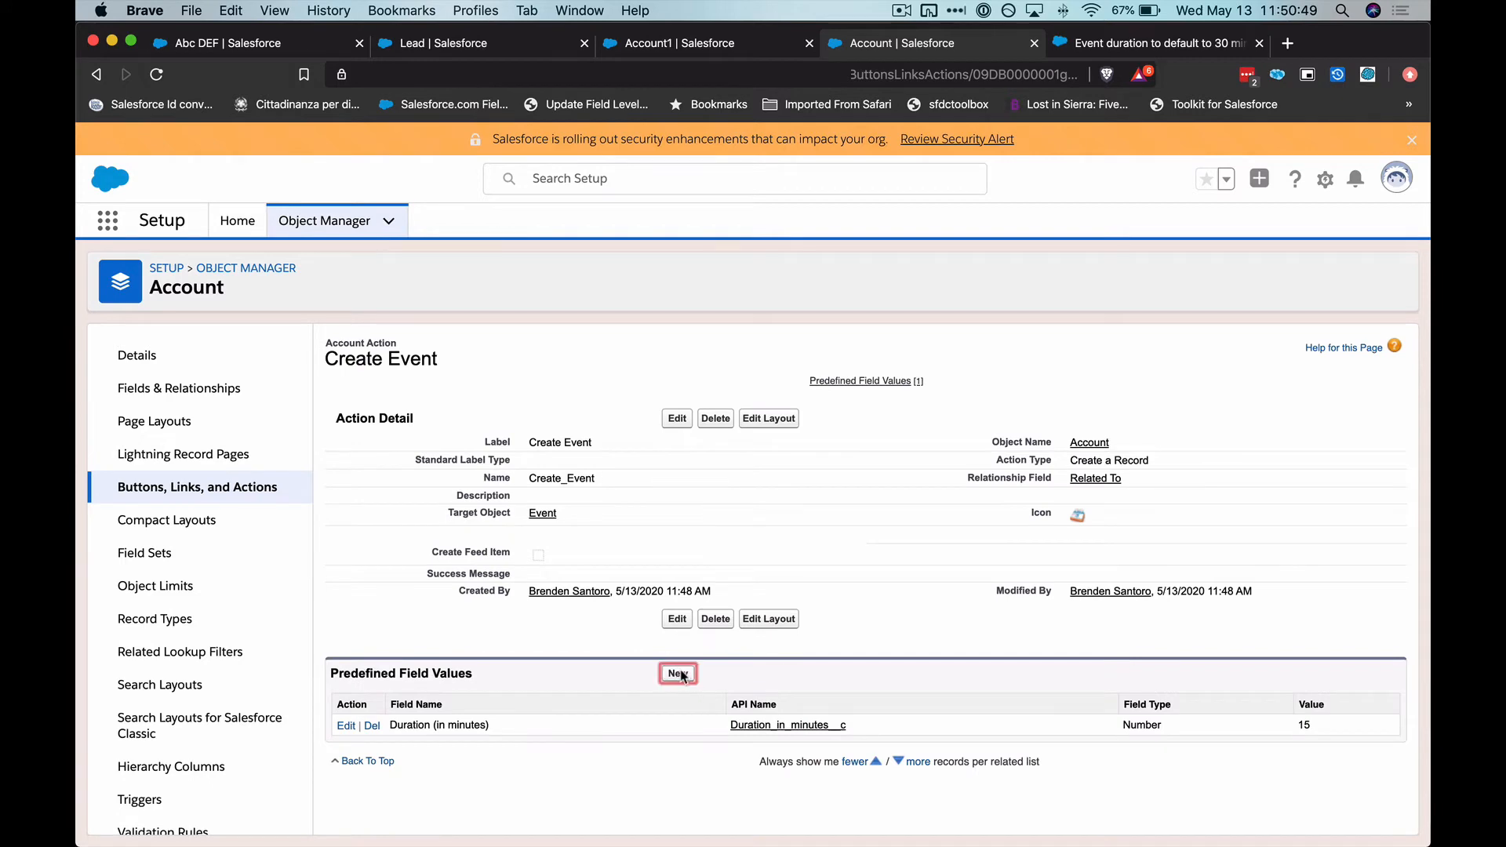
pyautogui.click(592, 471)
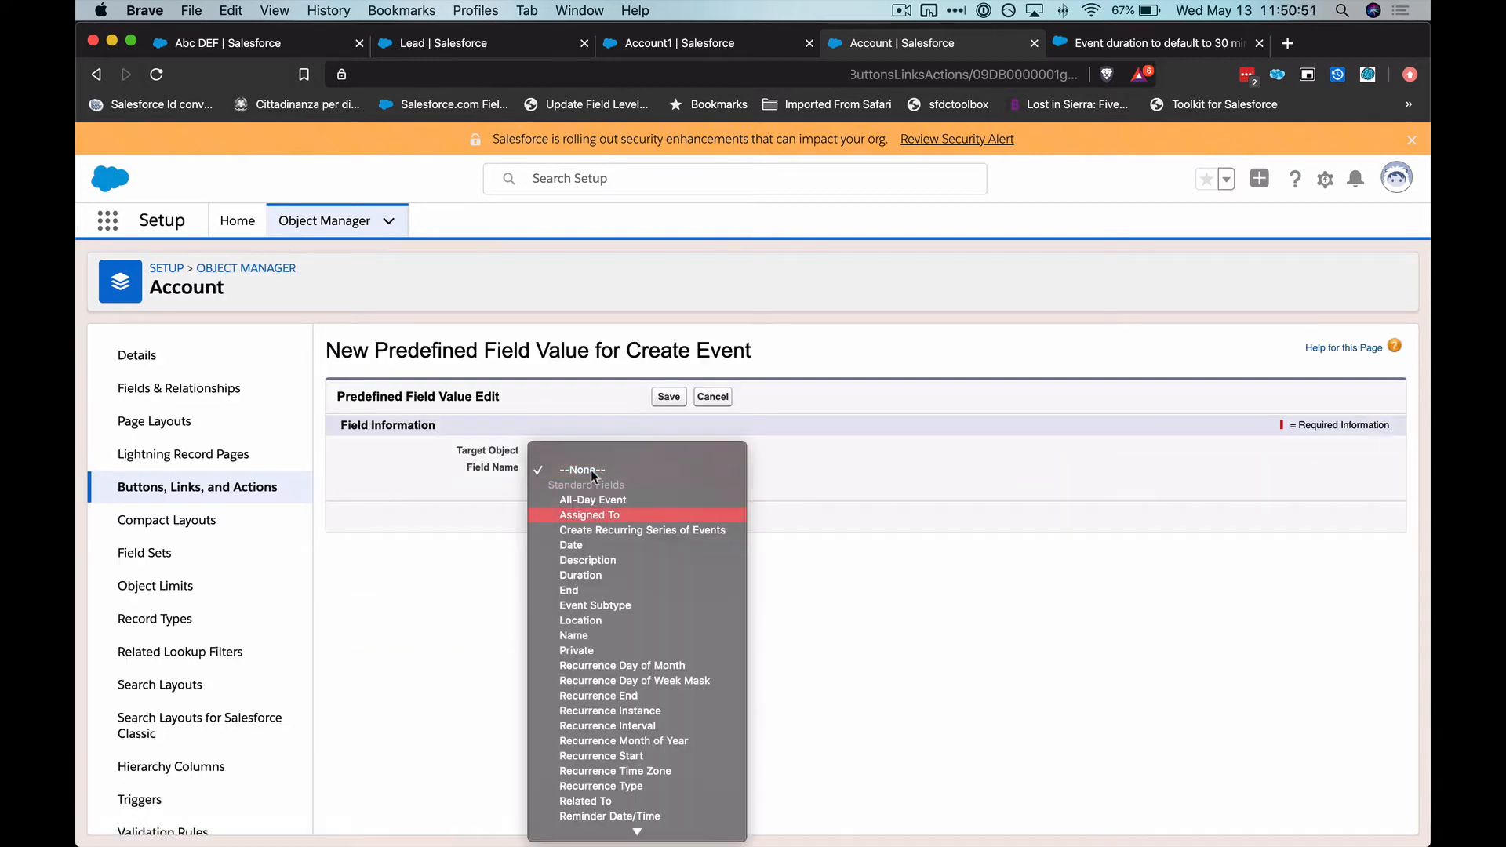
pyautogui.press('Return')
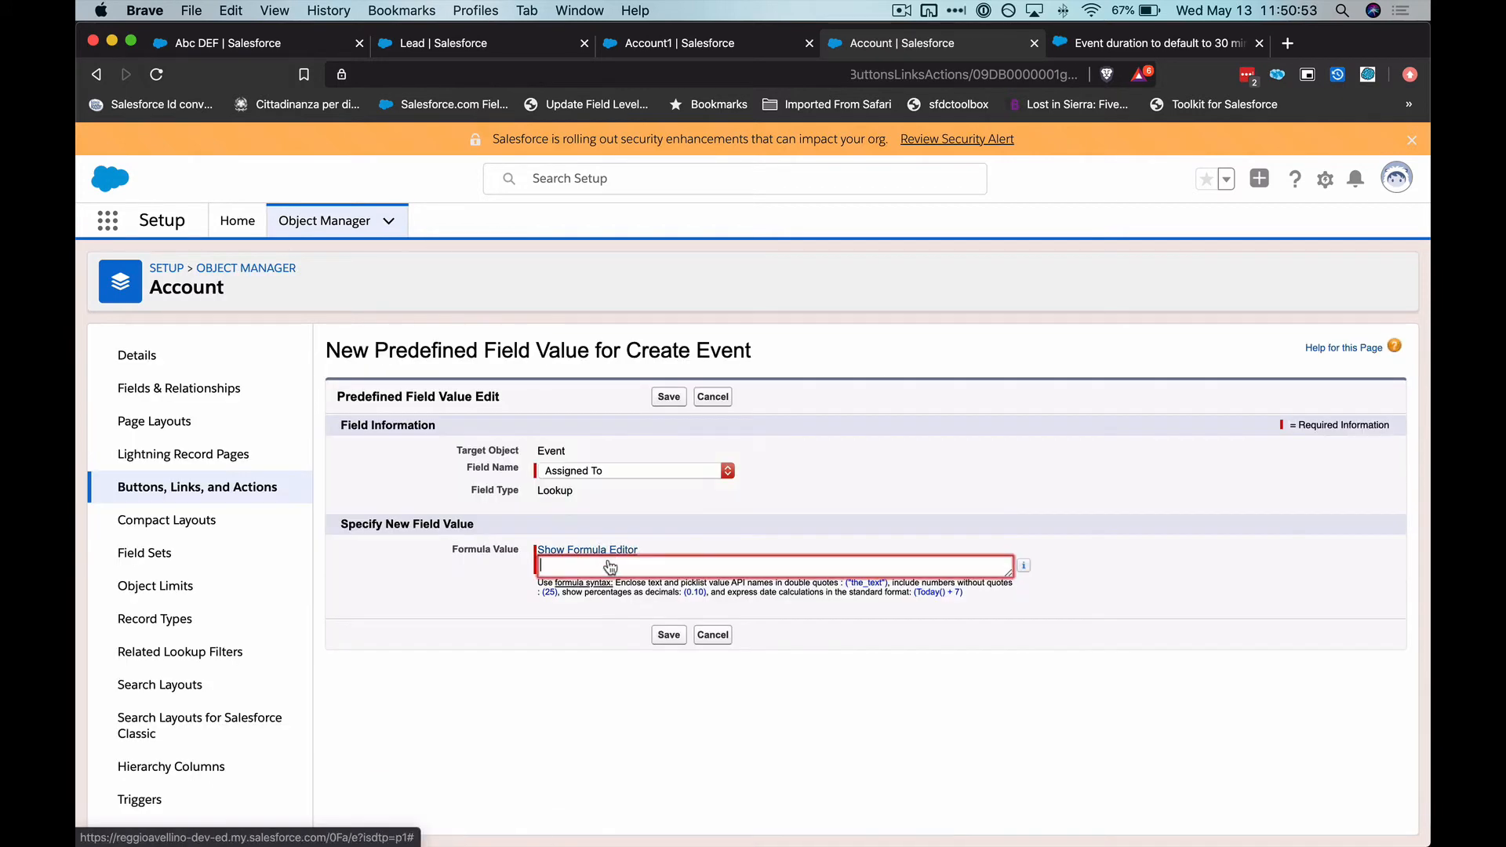
pyautogui.click(609, 552)
pyautogui.click(594, 573)
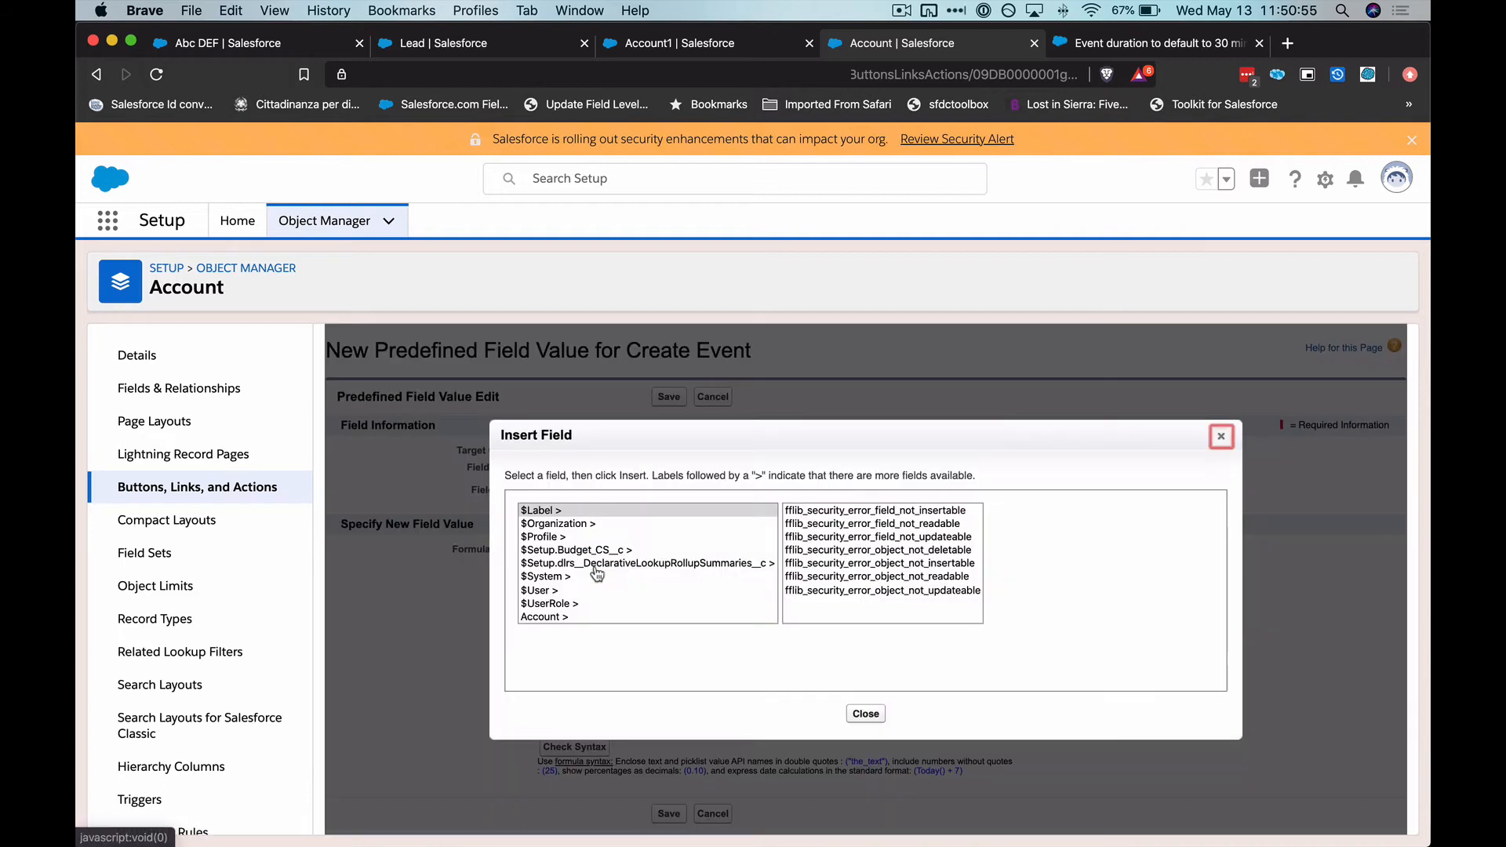
pyautogui.click(584, 589)
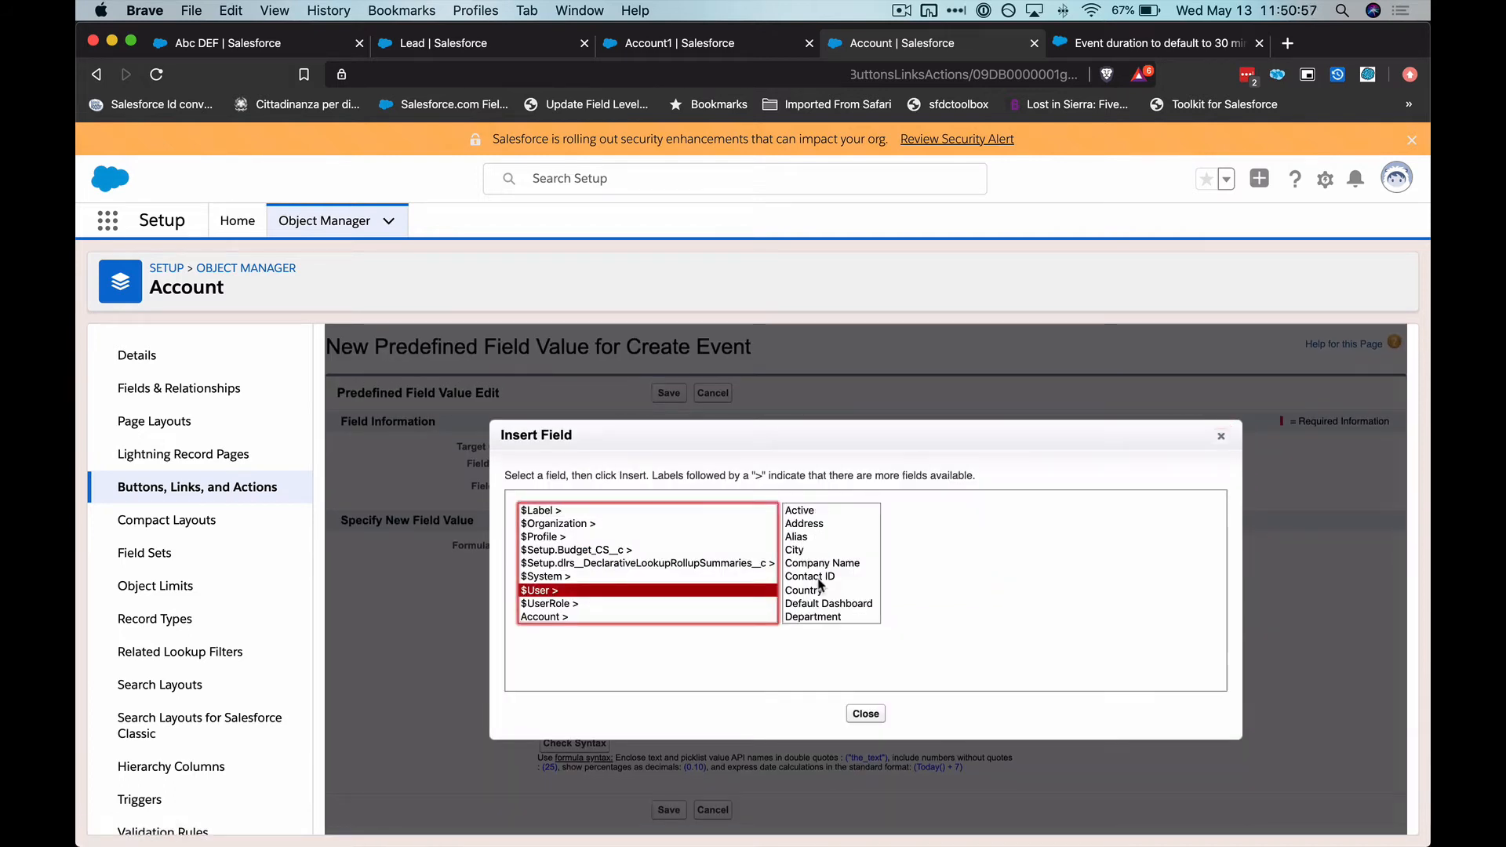
pyautogui.click(824, 551)
pyautogui.scroll(-5, 824, 551)
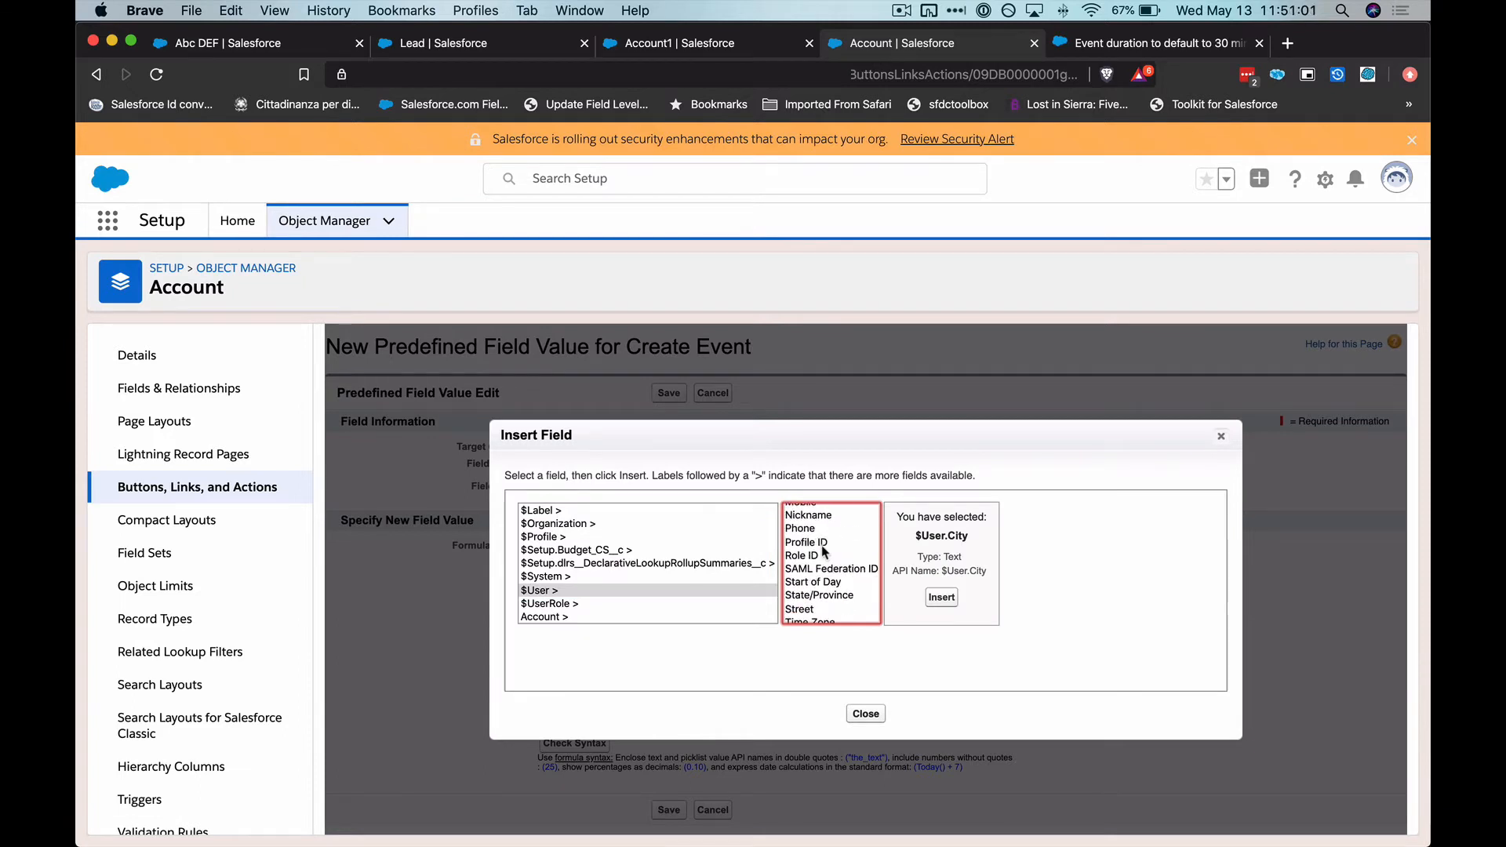
pyautogui.scroll(2, 824, 552)
pyautogui.write('us')
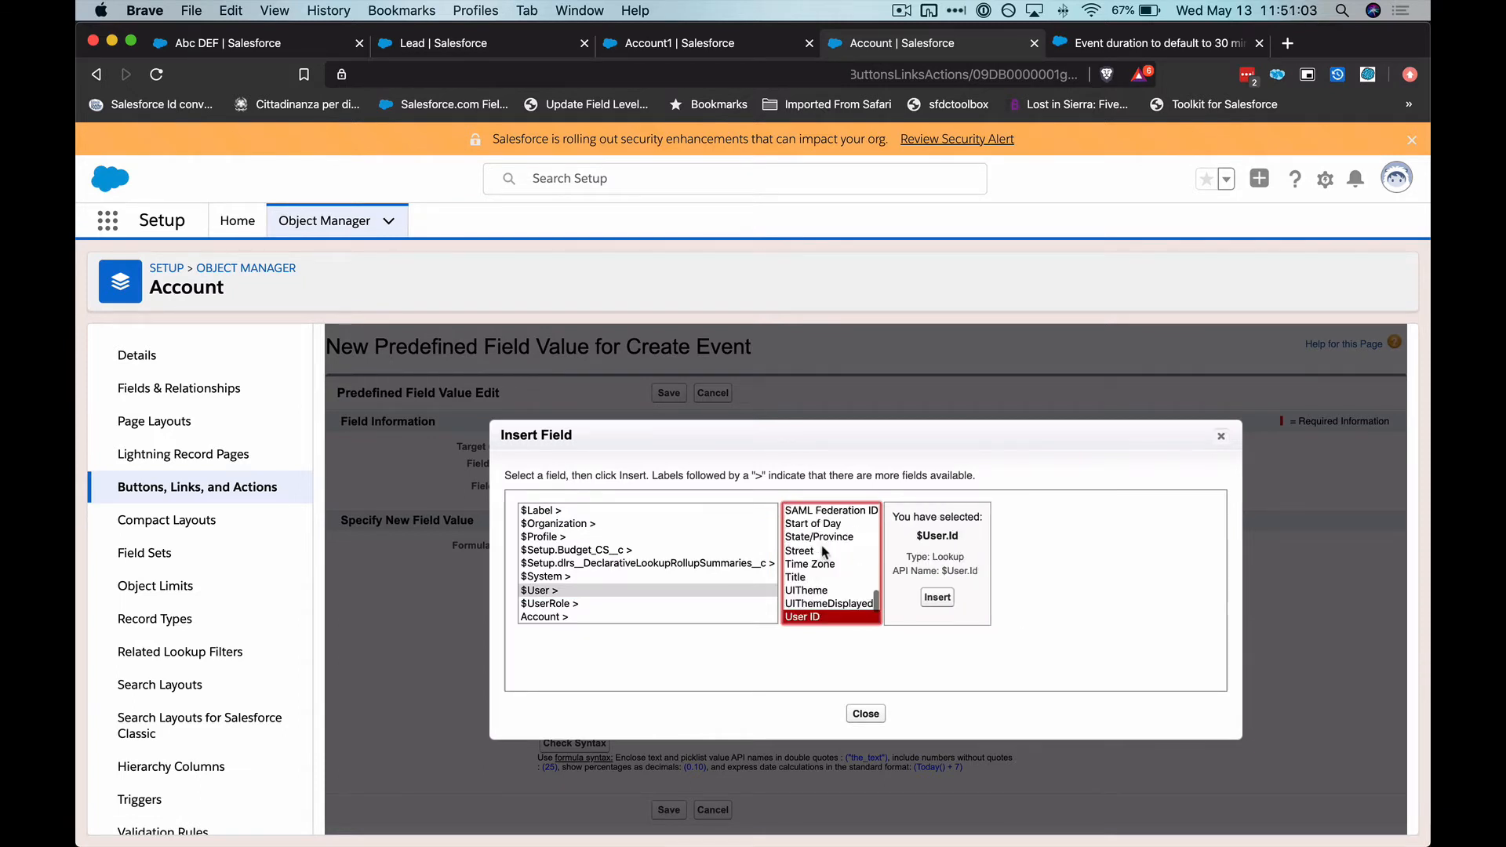
pyautogui.click(933, 600)
pyautogui.click(672, 401)
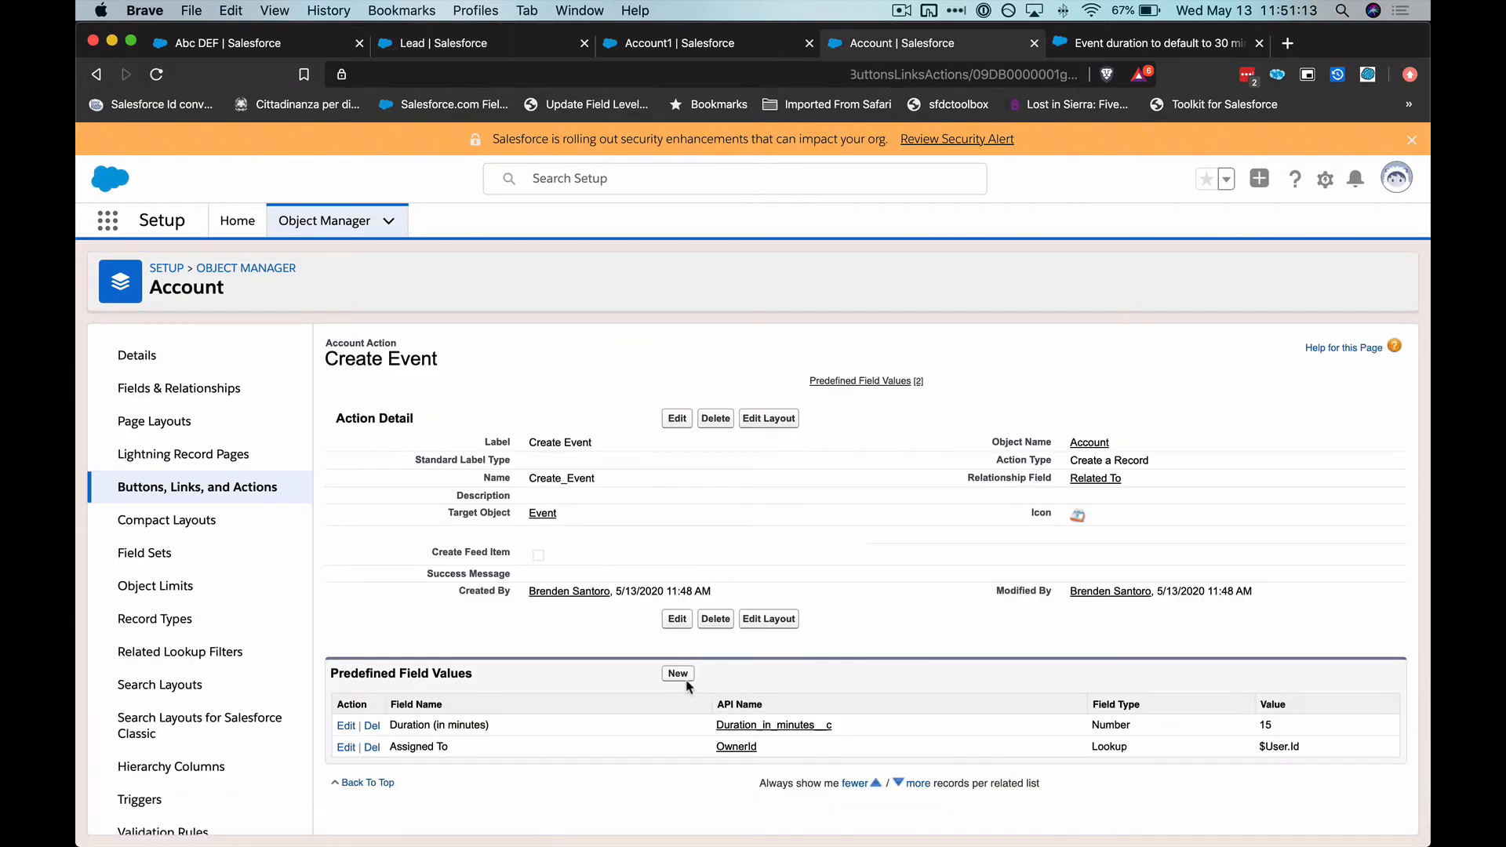
# Predefine the Start field with the copied DATETIMEVALUE formula that rounds NOW() to the nearest hour, and save it
pyautogui.click(674, 669)
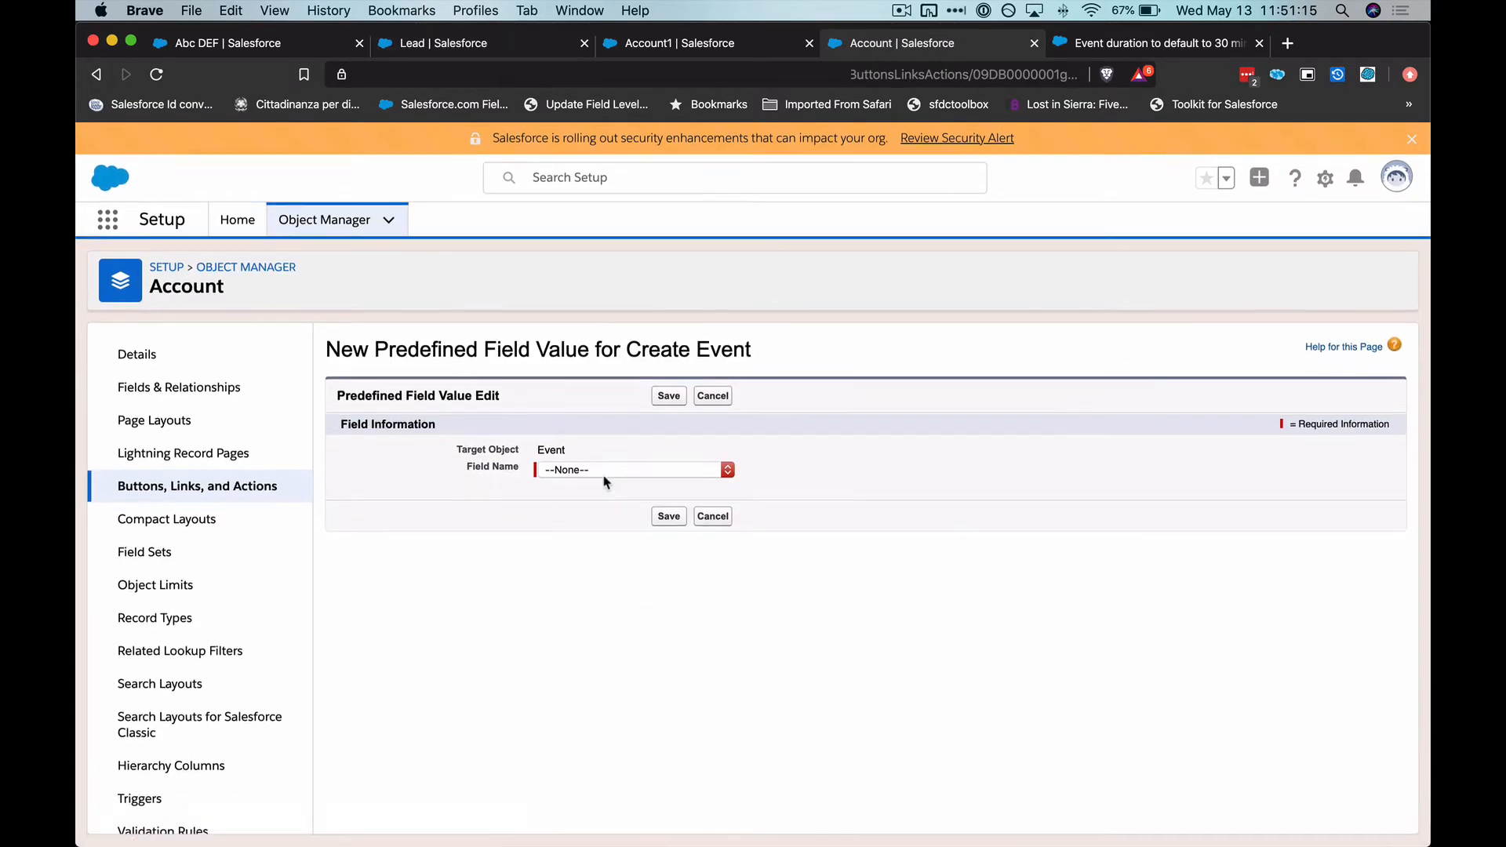
pyautogui.click(604, 469)
pyautogui.press('t')
pyautogui.press('Down')
pyautogui.press('Up')
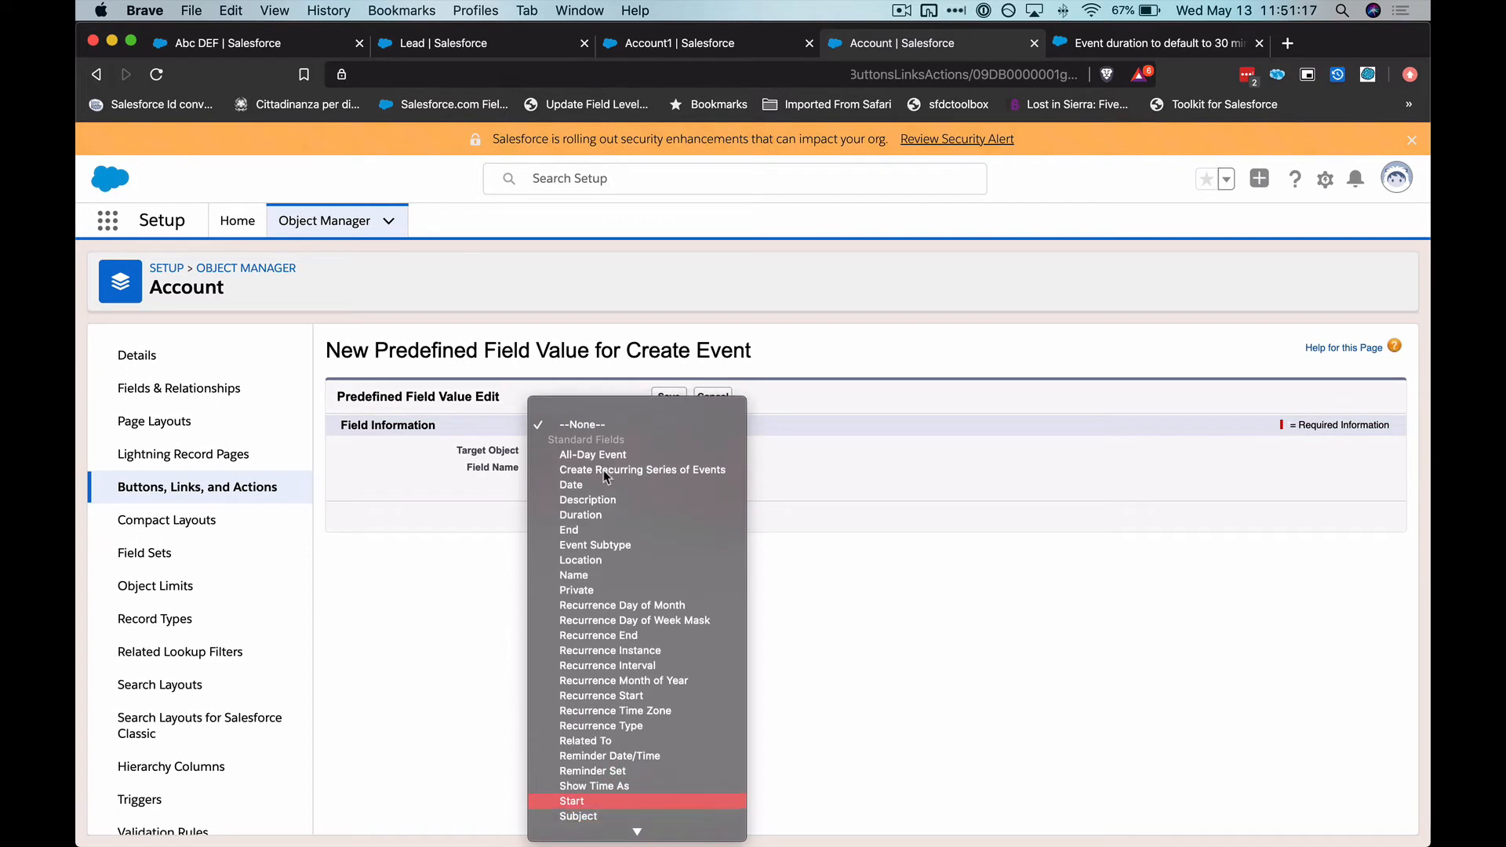
pyautogui.press('Return')
pyautogui.press('Tab')
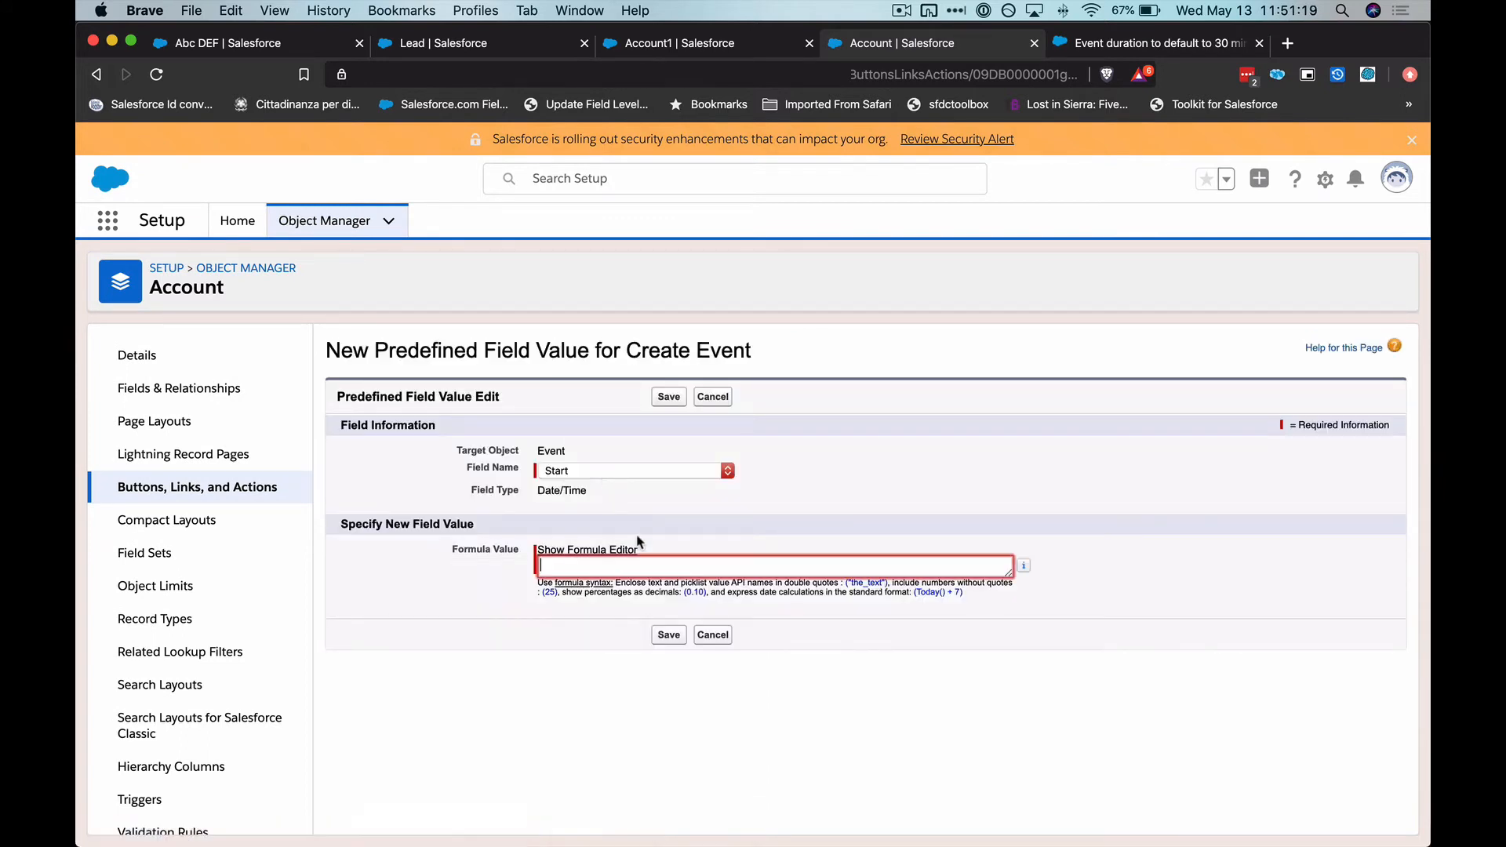
pyautogui.press('super+v')
pyautogui.moveTo(1010, 575); pyautogui.dragTo(985, 807)
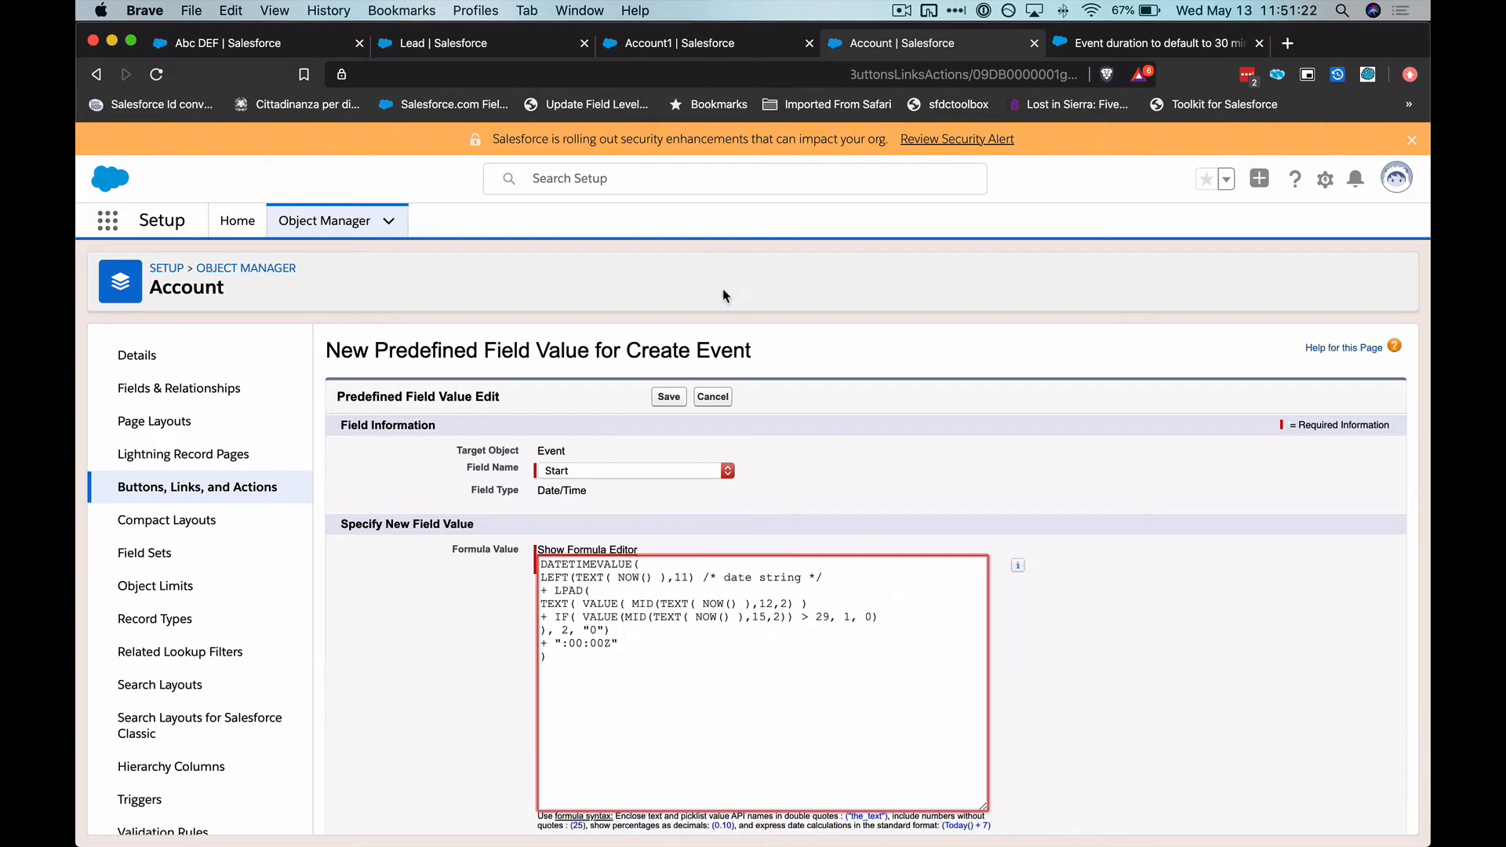
pyautogui.click(668, 398)
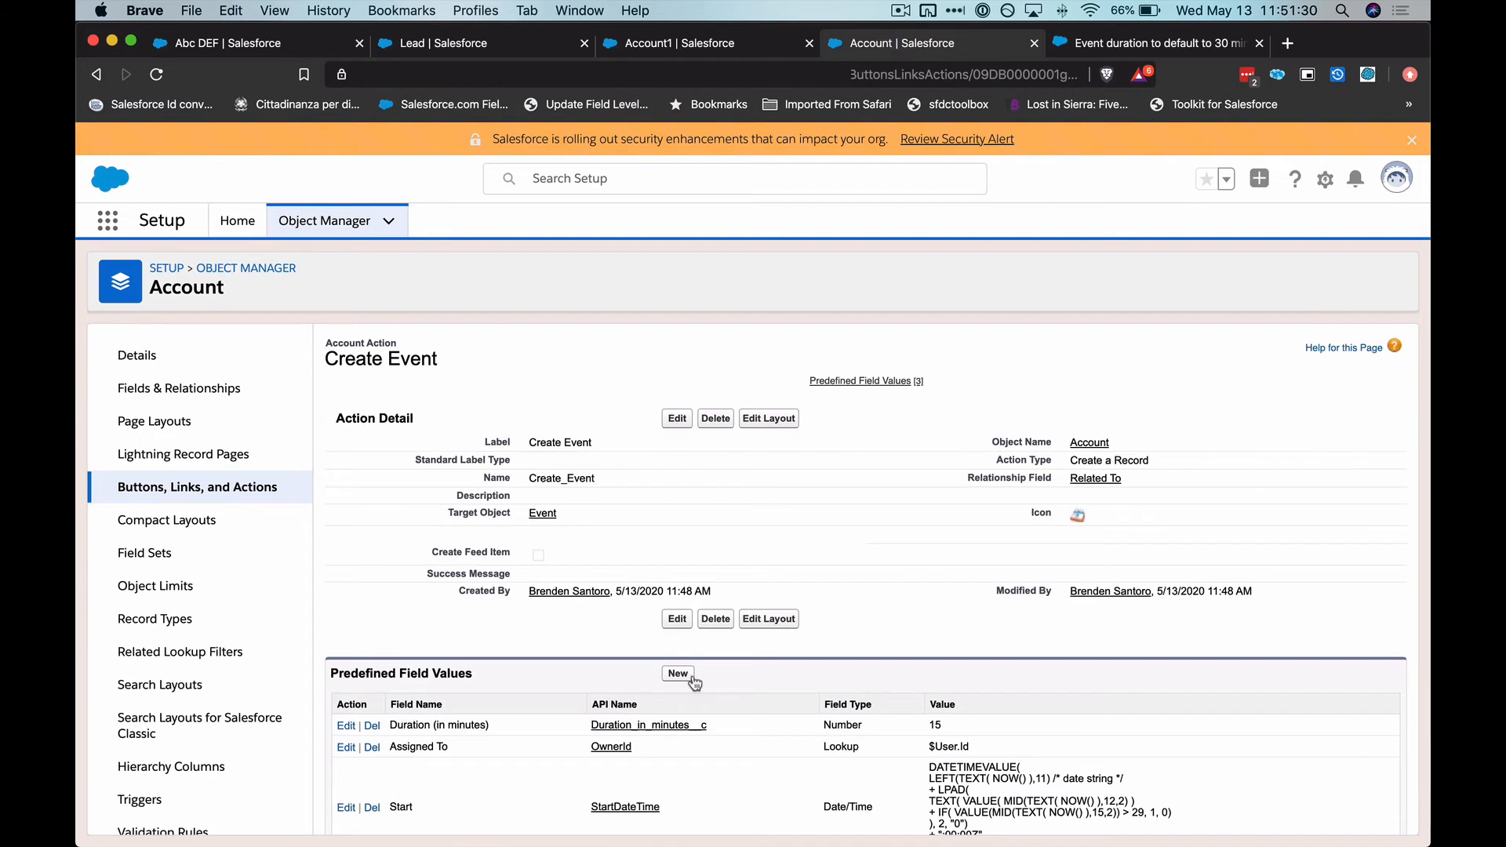
# Start another predefined field value for Create Event and browse the Account fields available for a Name formula
pyautogui.click(679, 627)
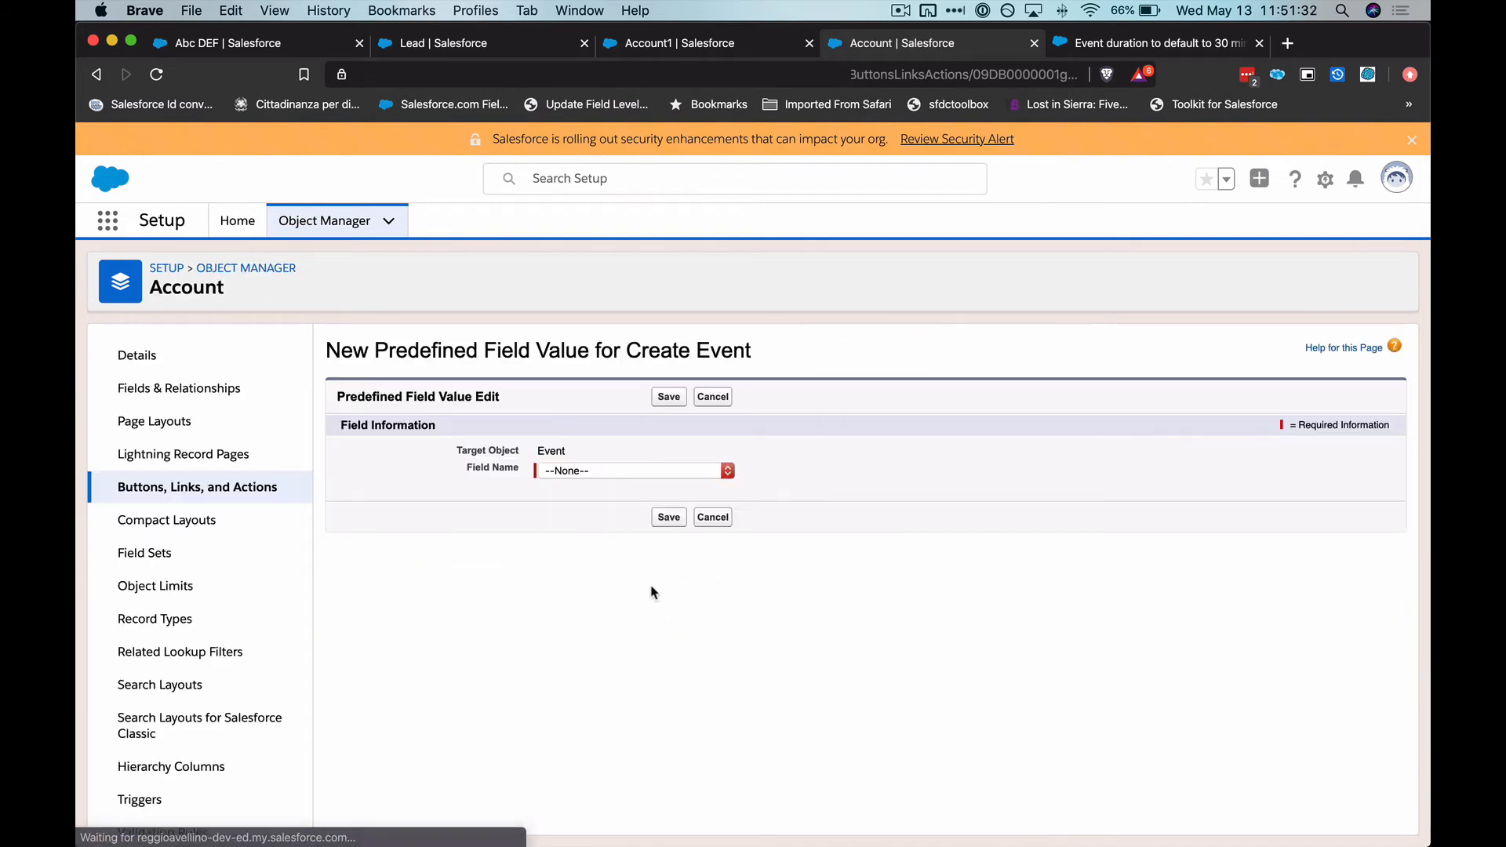
pyautogui.click(649, 472)
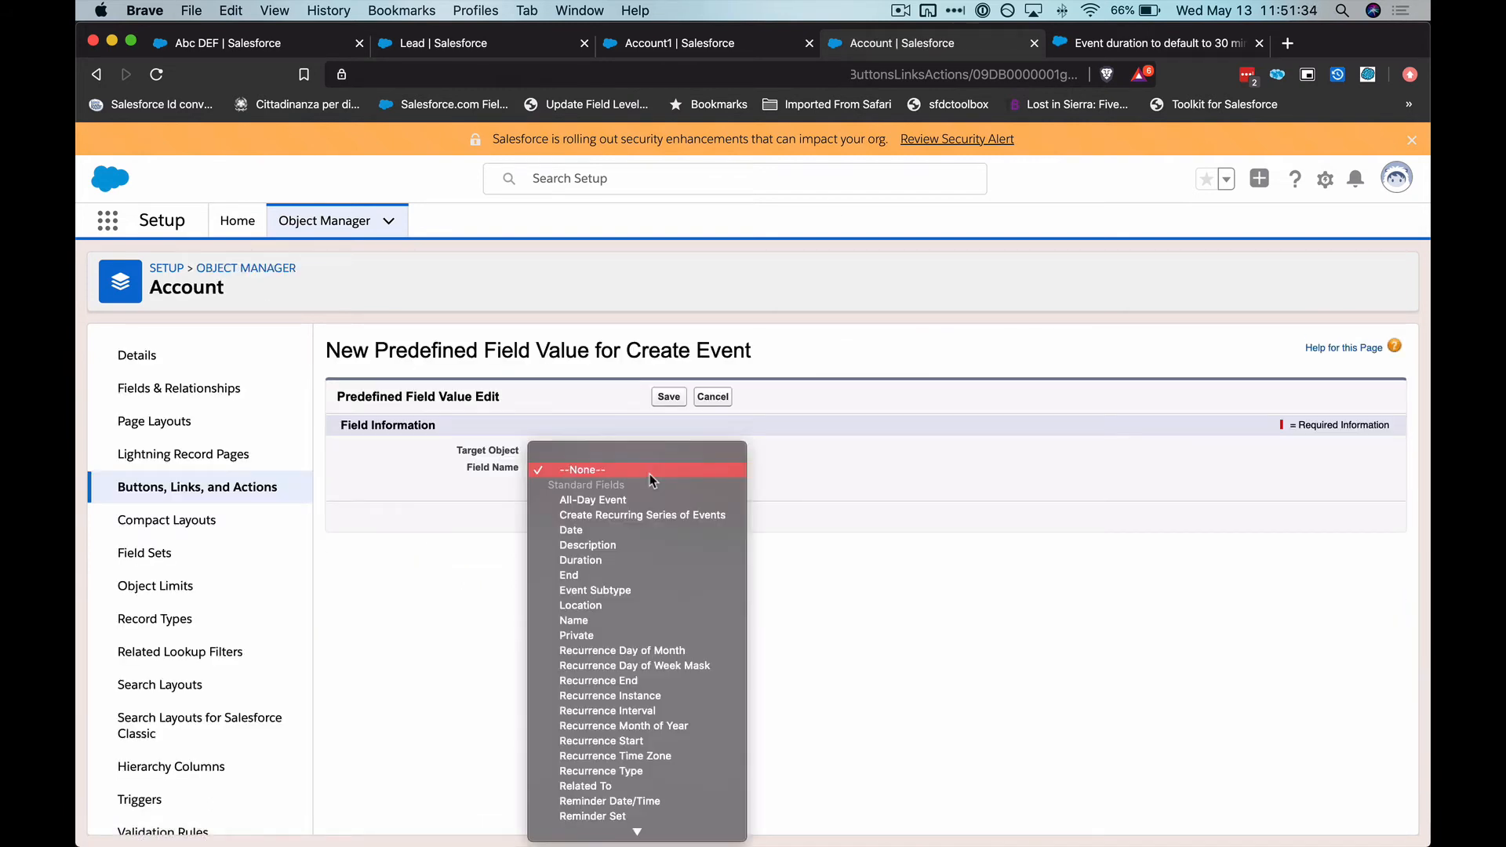
pyautogui.press('n')
pyautogui.press('Return')
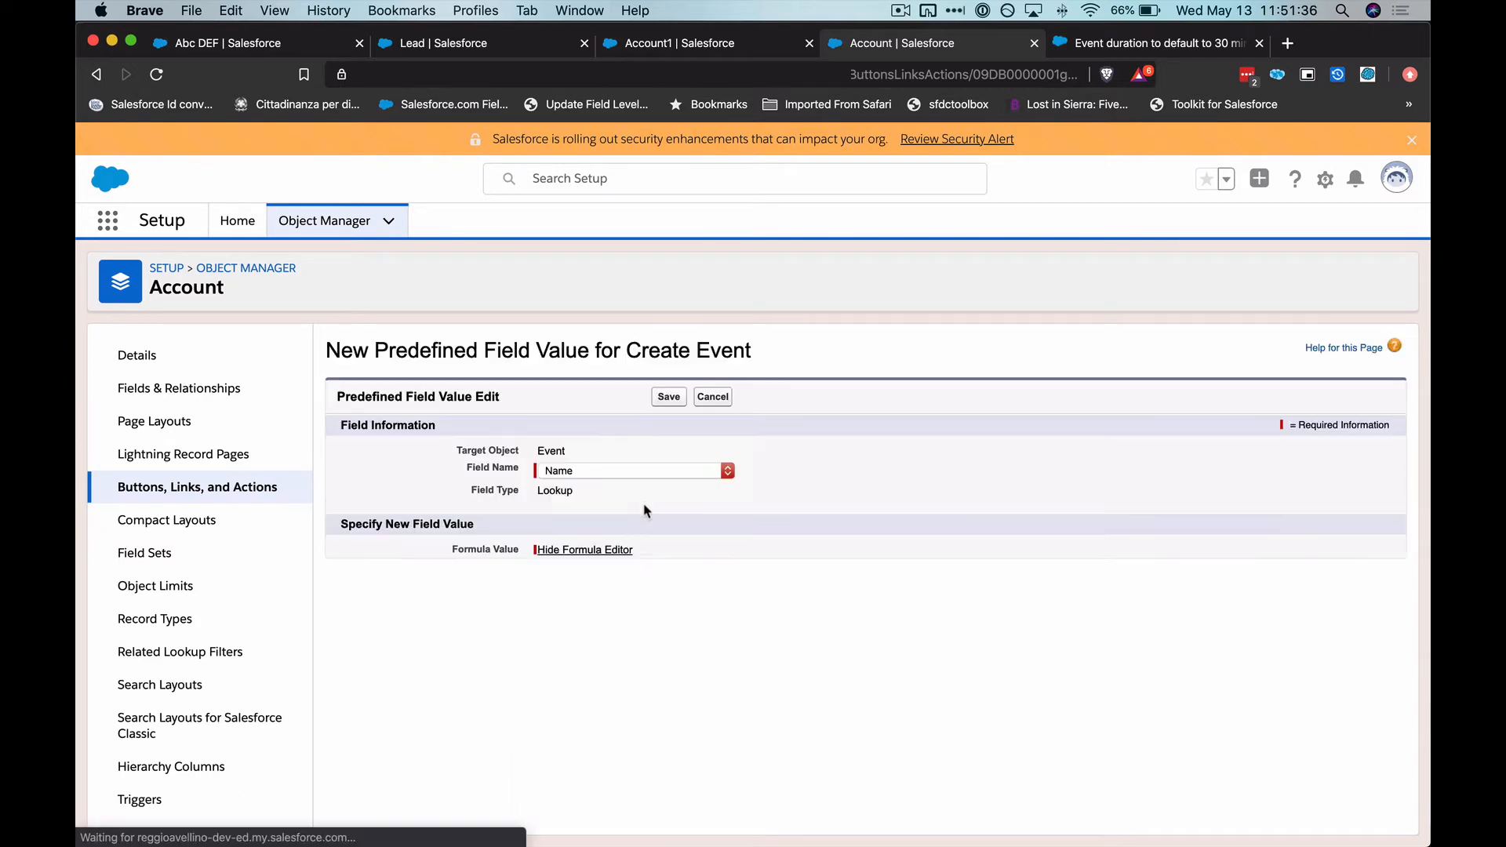
pyautogui.click(623, 549)
pyautogui.click(571, 571)
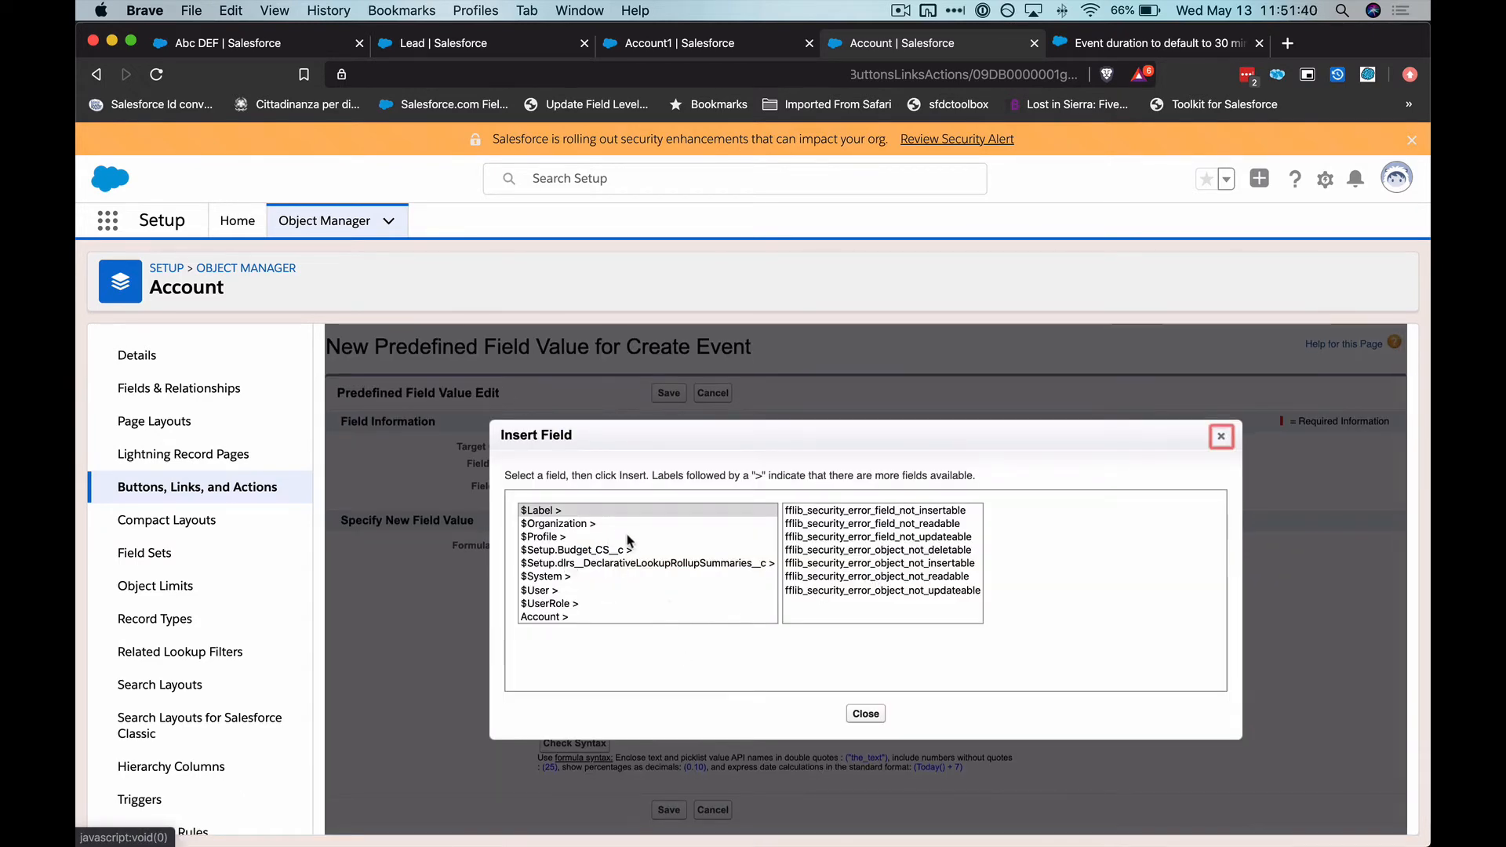
pyautogui.click(607, 619)
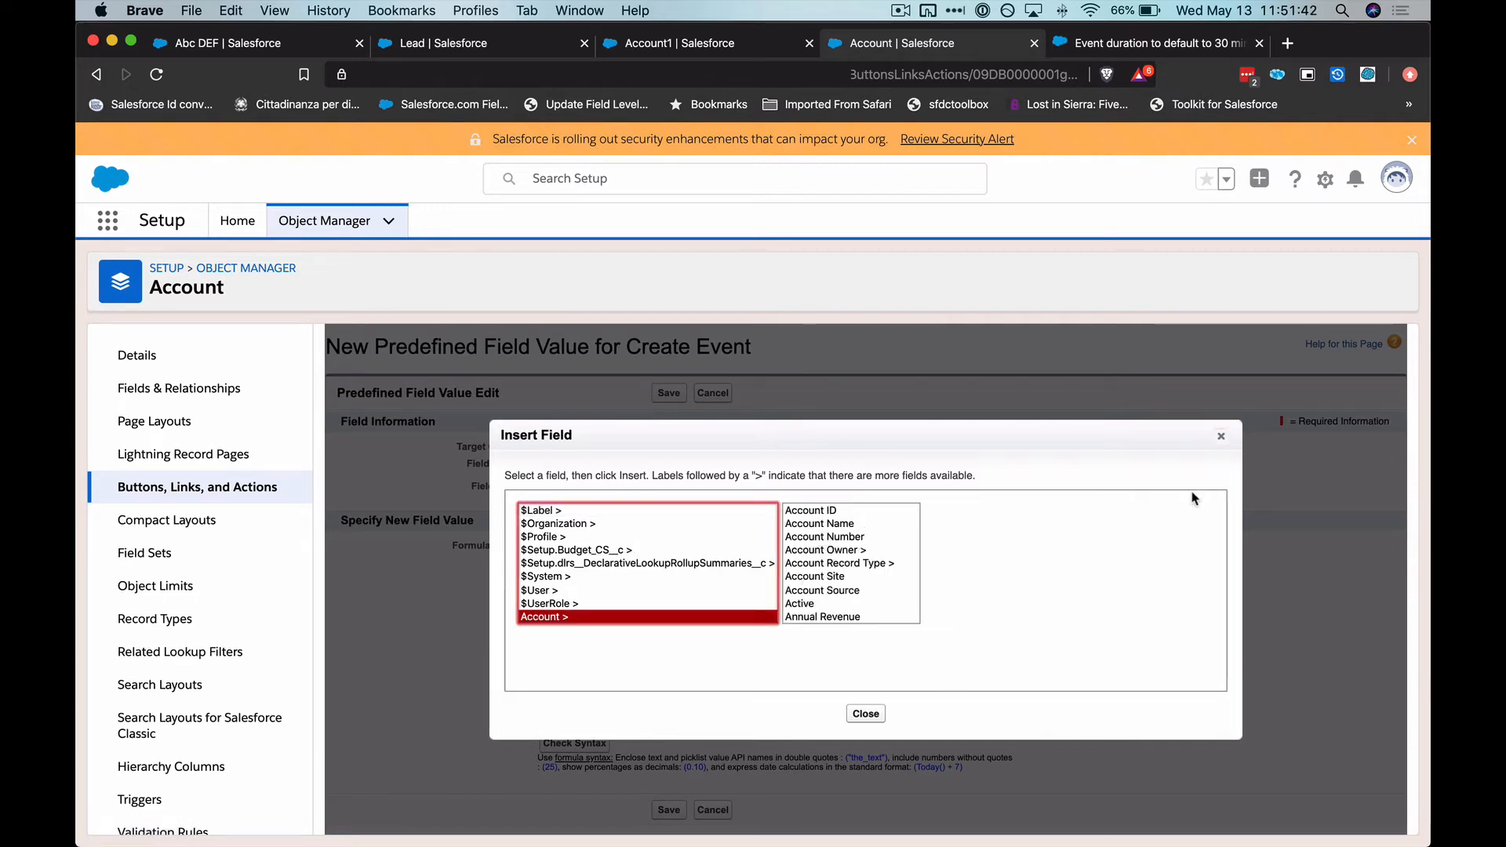
pyautogui.click(1220, 439)
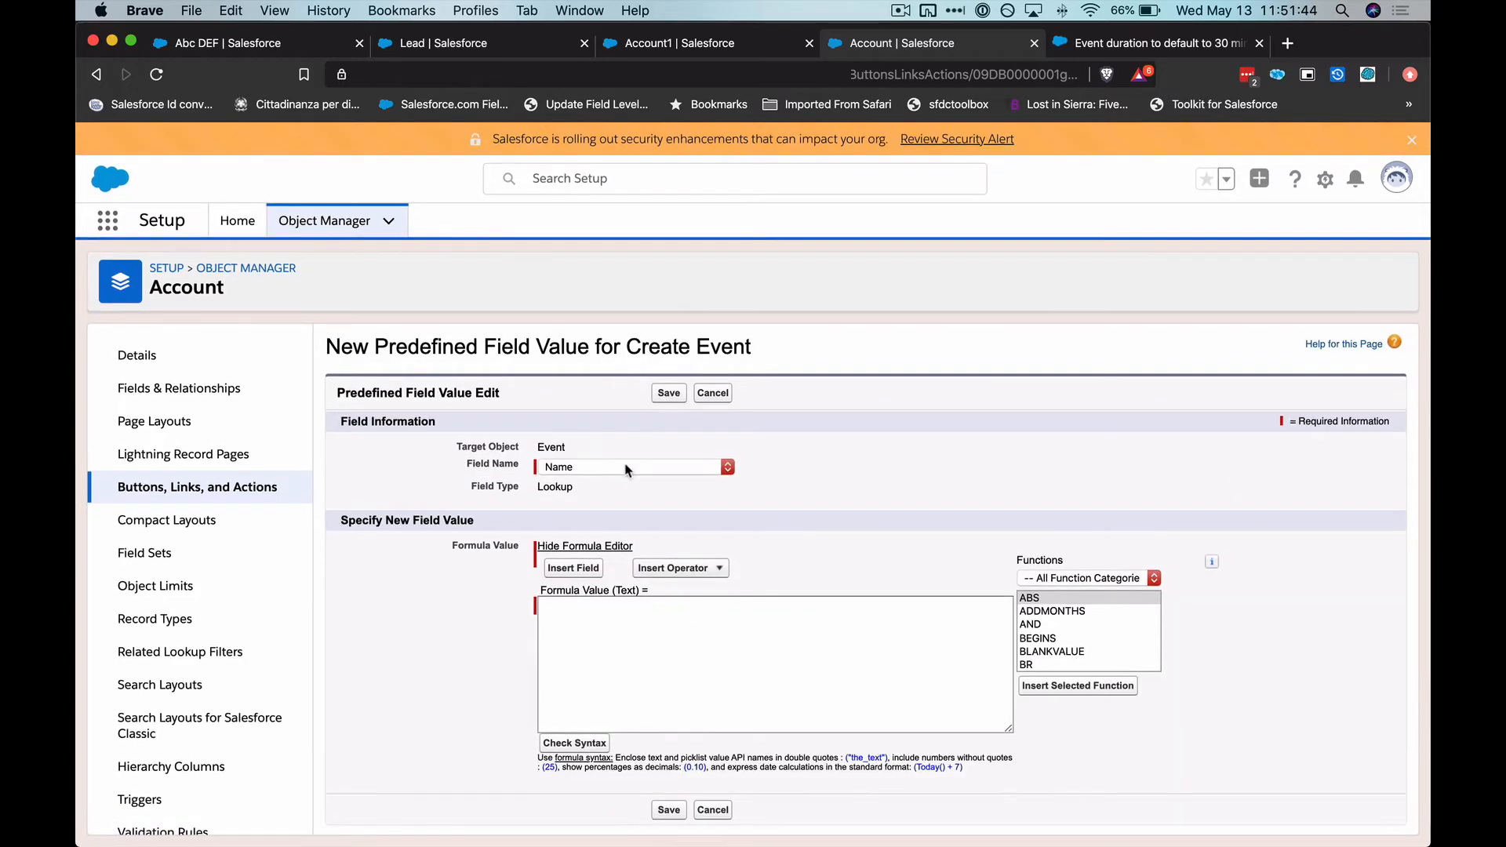
# Predefine the Related To field instead, inserting the Account ID field Account.Id as its formula, and save it
pyautogui.click(627, 468)
pyautogui.press('Return')
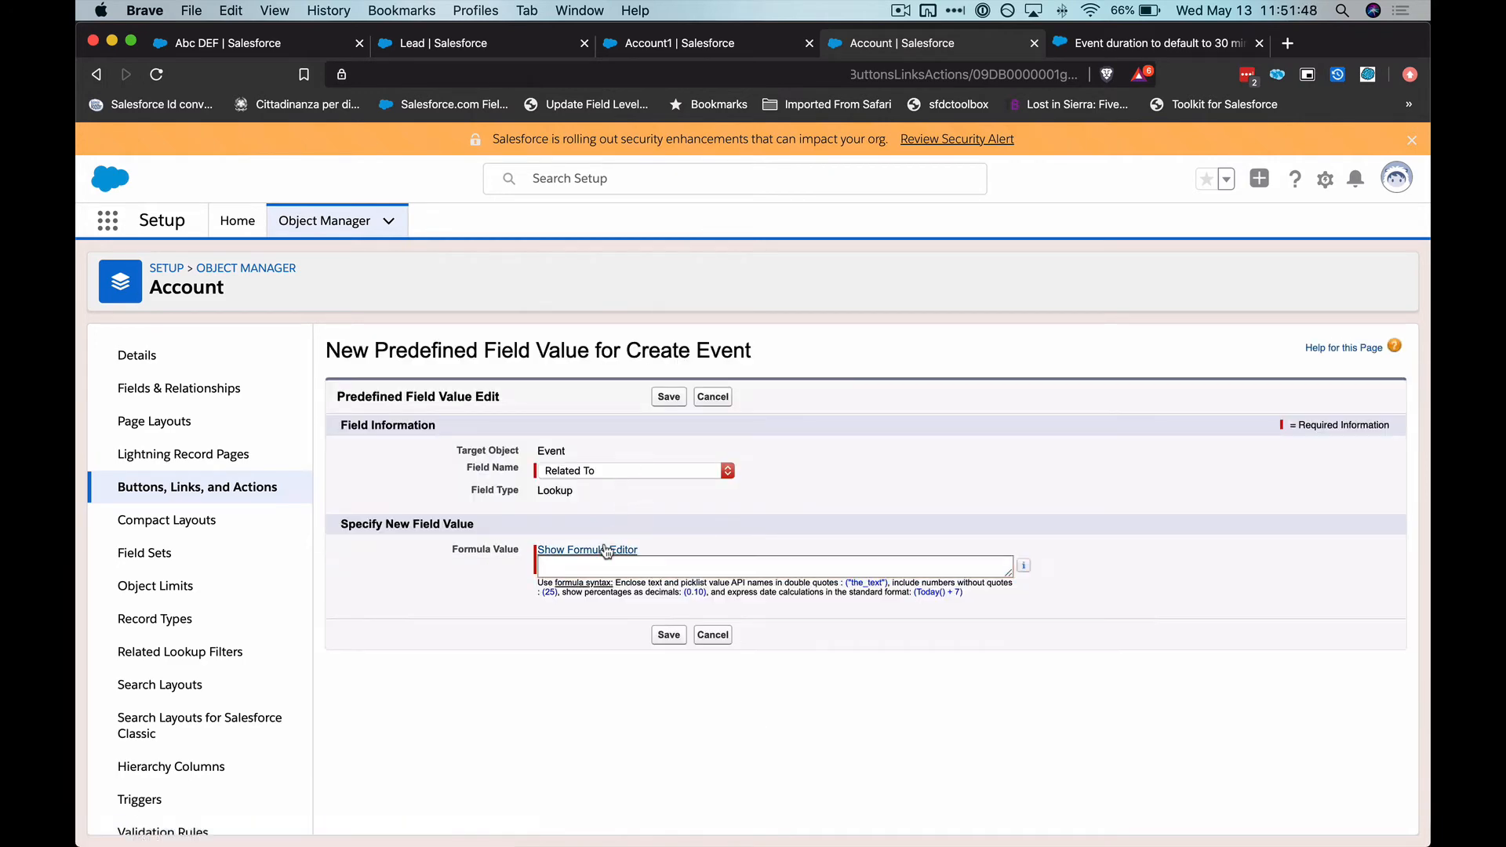
pyautogui.click(608, 549)
pyautogui.click(585, 571)
pyautogui.click(626, 591)
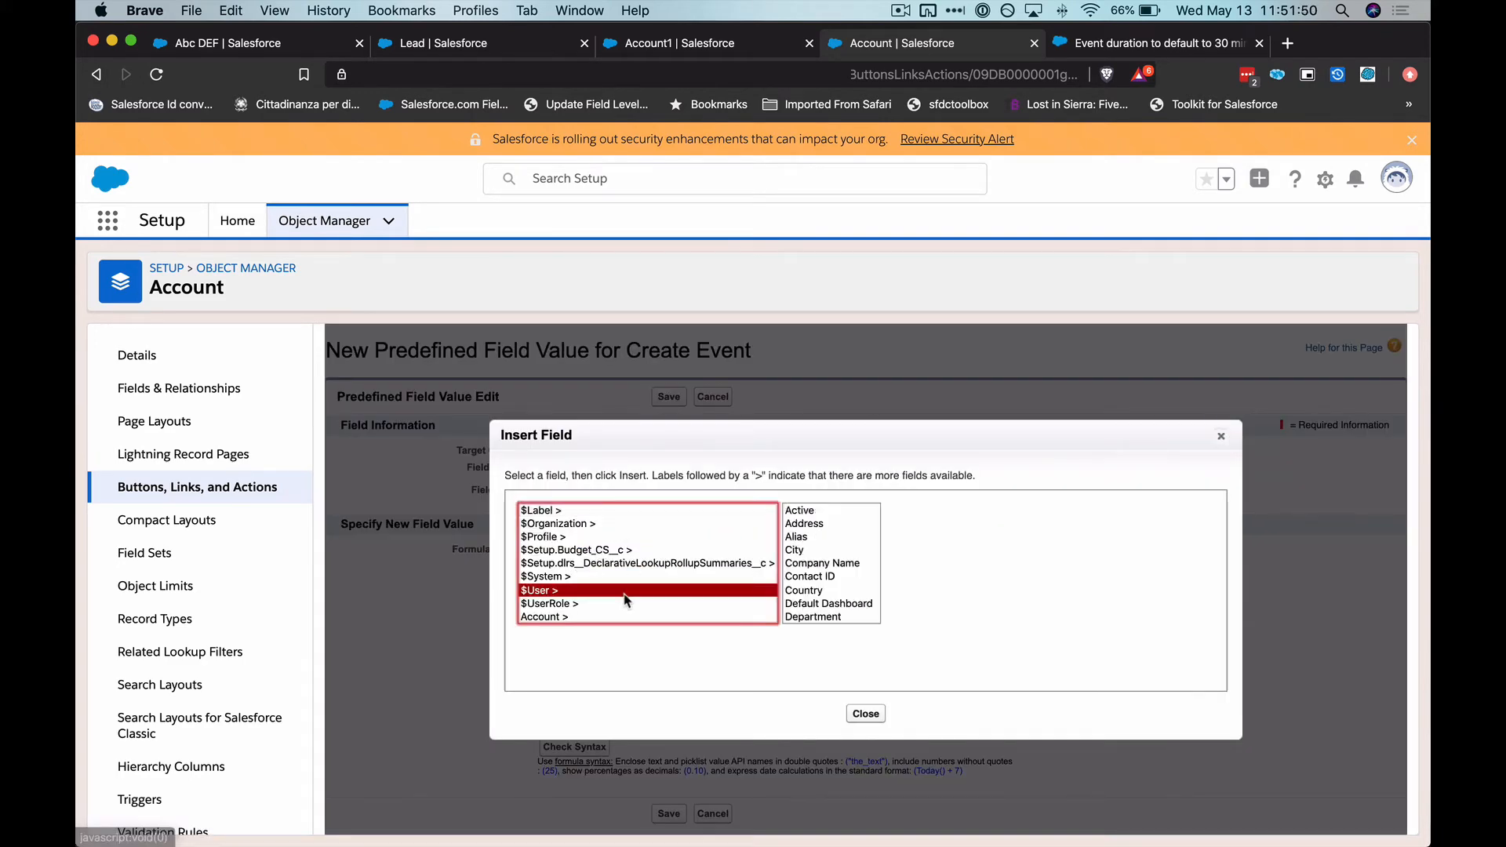
pyautogui.click(627, 604)
pyautogui.click(628, 616)
pyautogui.click(815, 565)
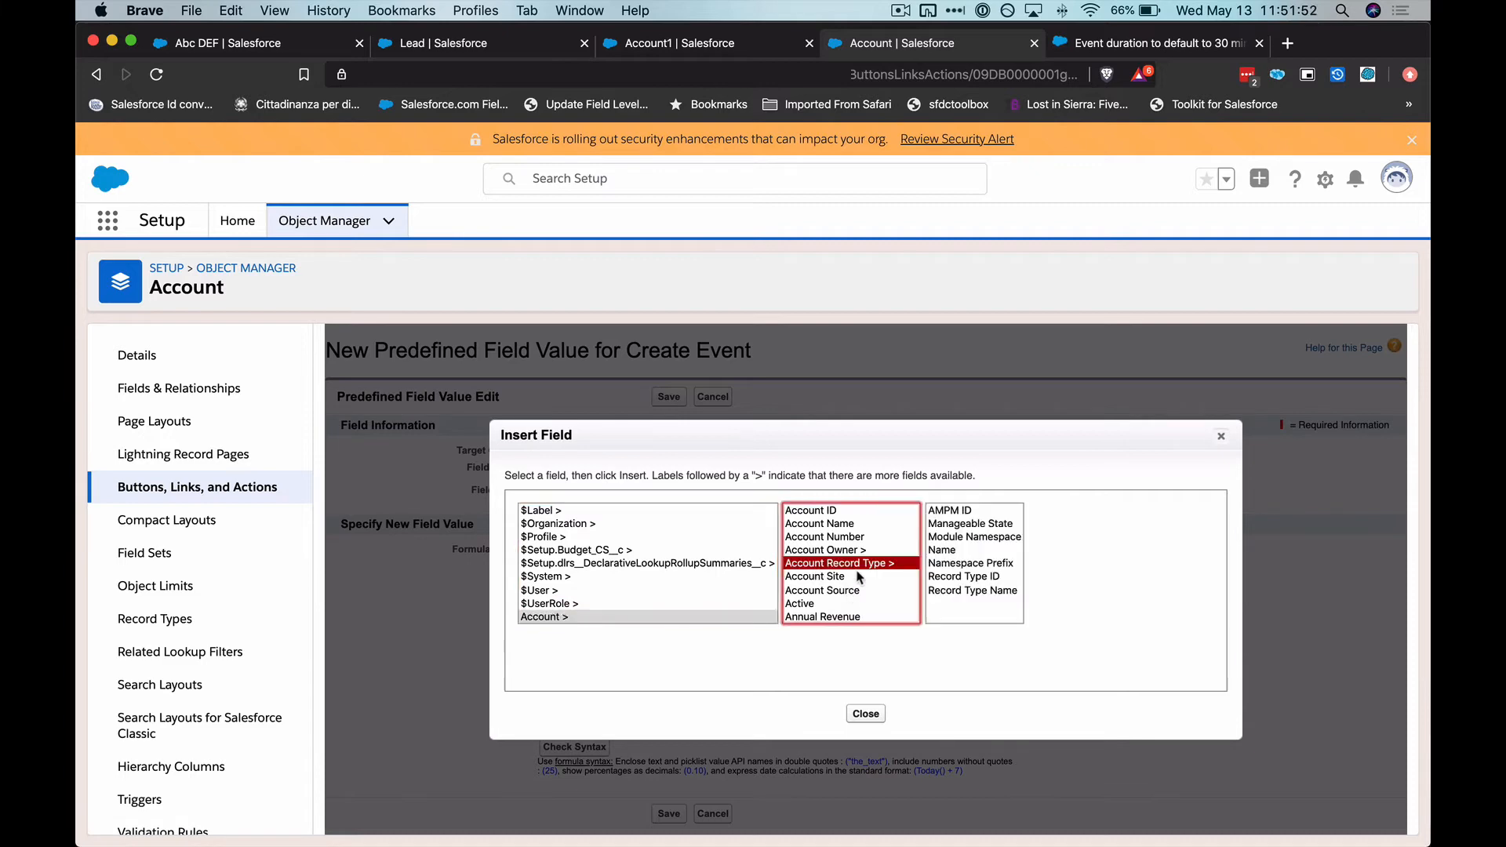
pyautogui.click(832, 511)
pyautogui.click(977, 596)
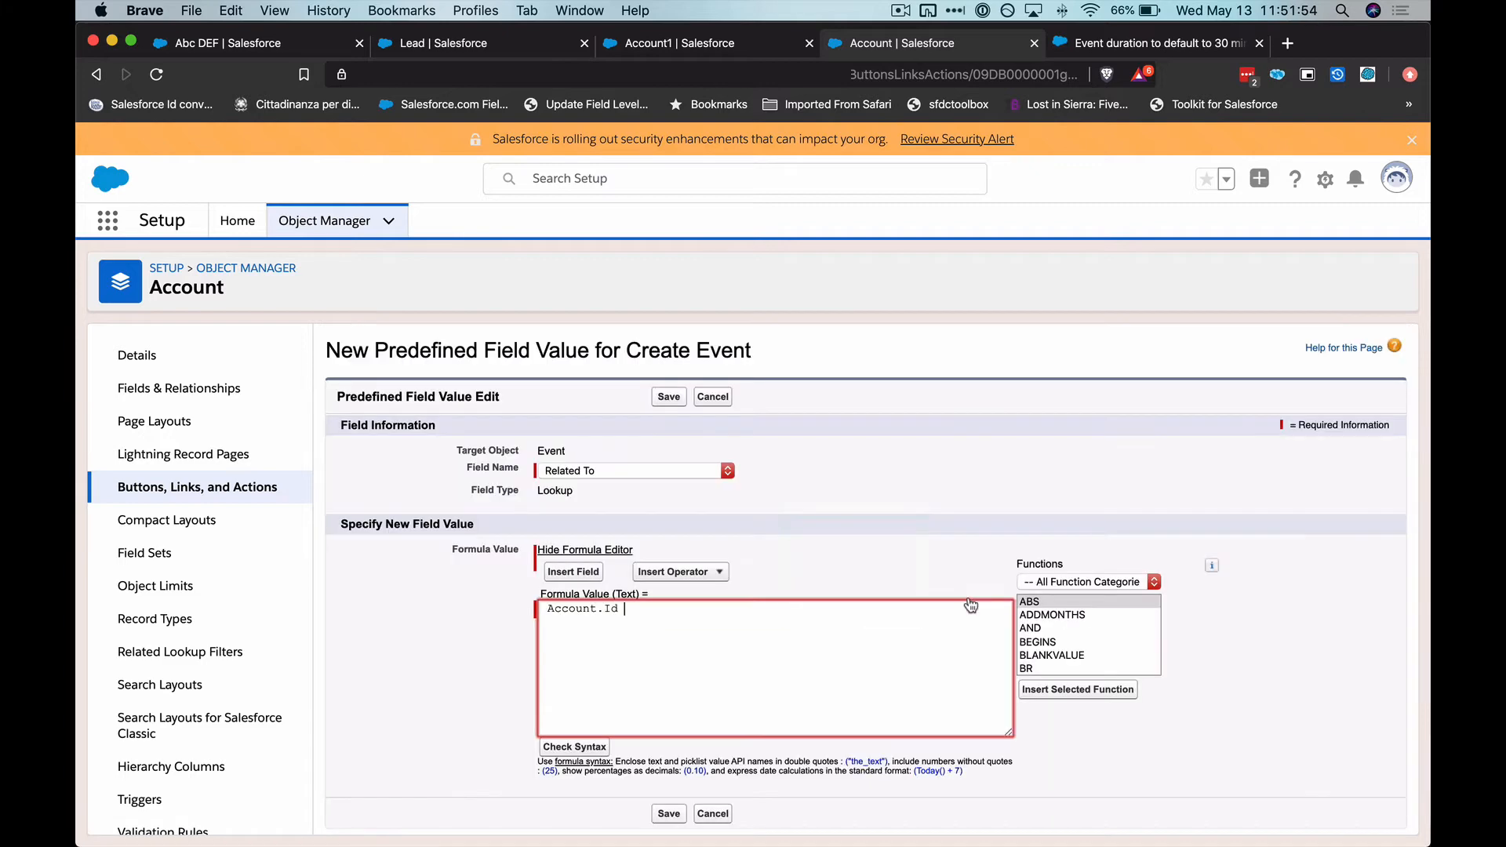
pyautogui.click(669, 396)
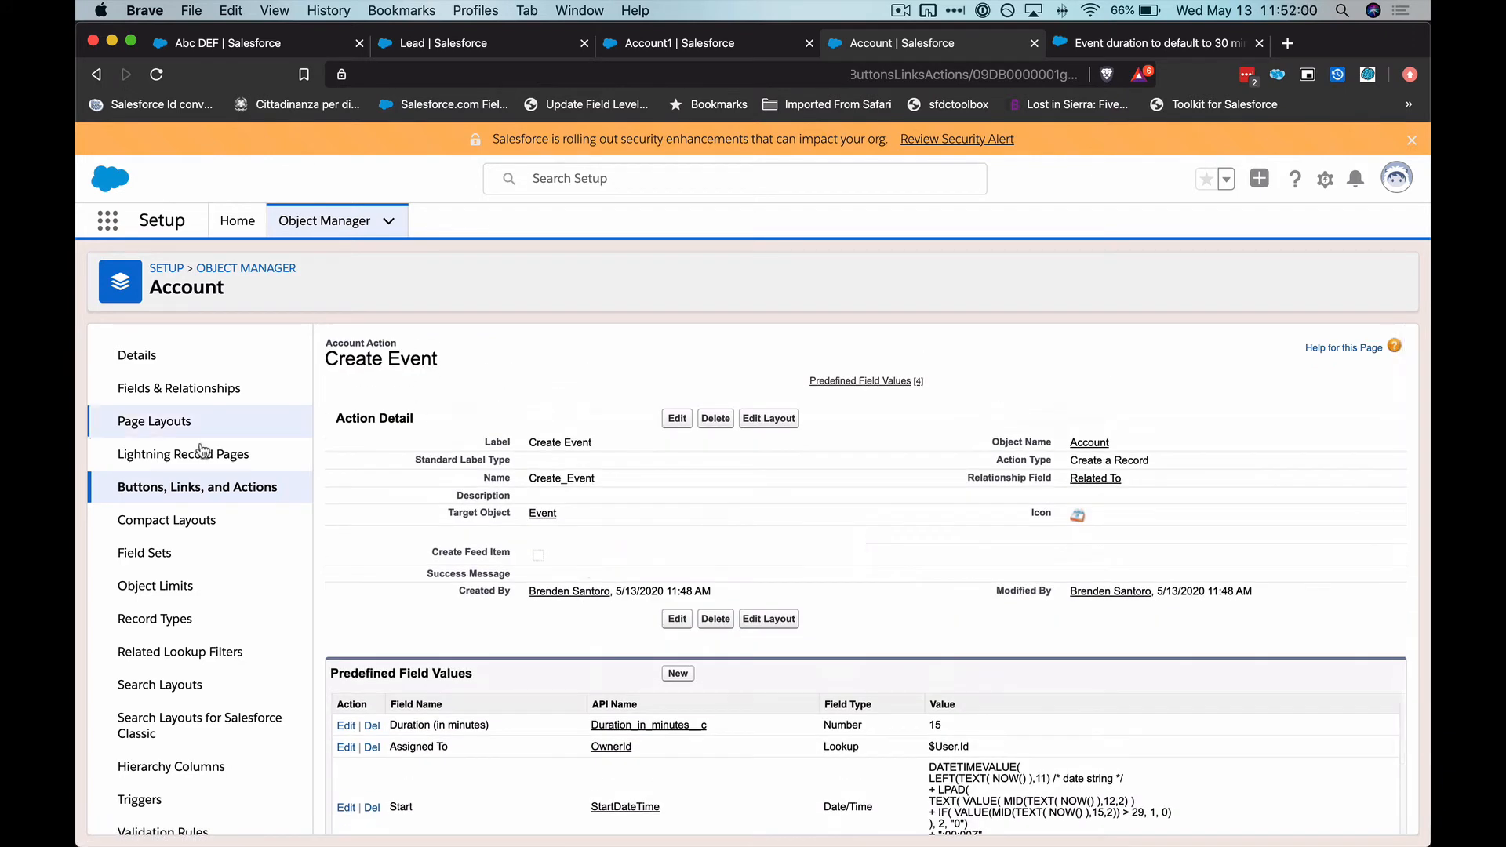
# Look through the Account page layout assignments by profile and open the Account Layout for editing
pyautogui.click(157, 424)
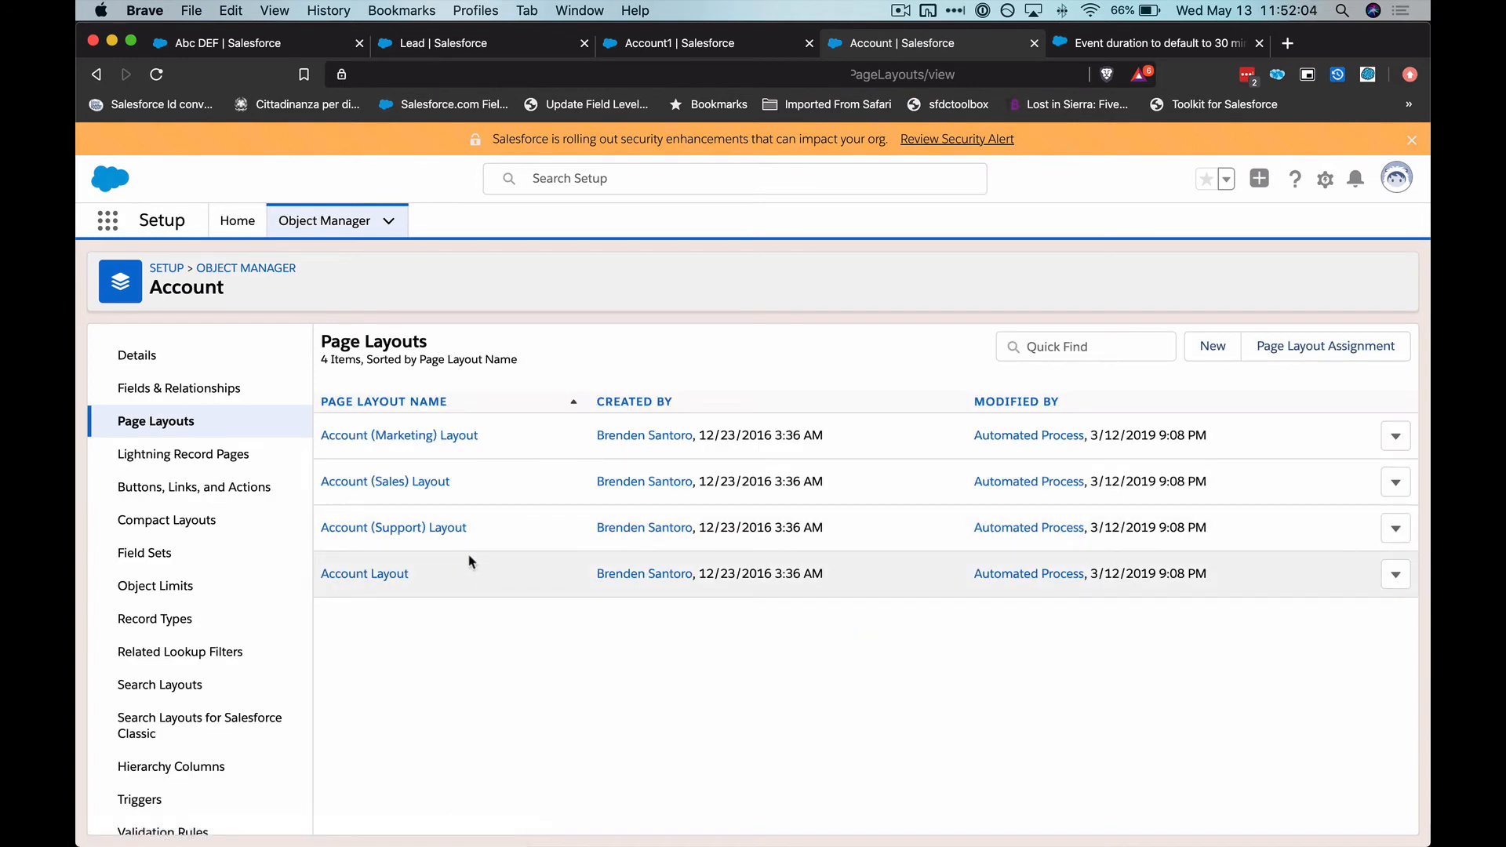
pyautogui.click(1324, 346)
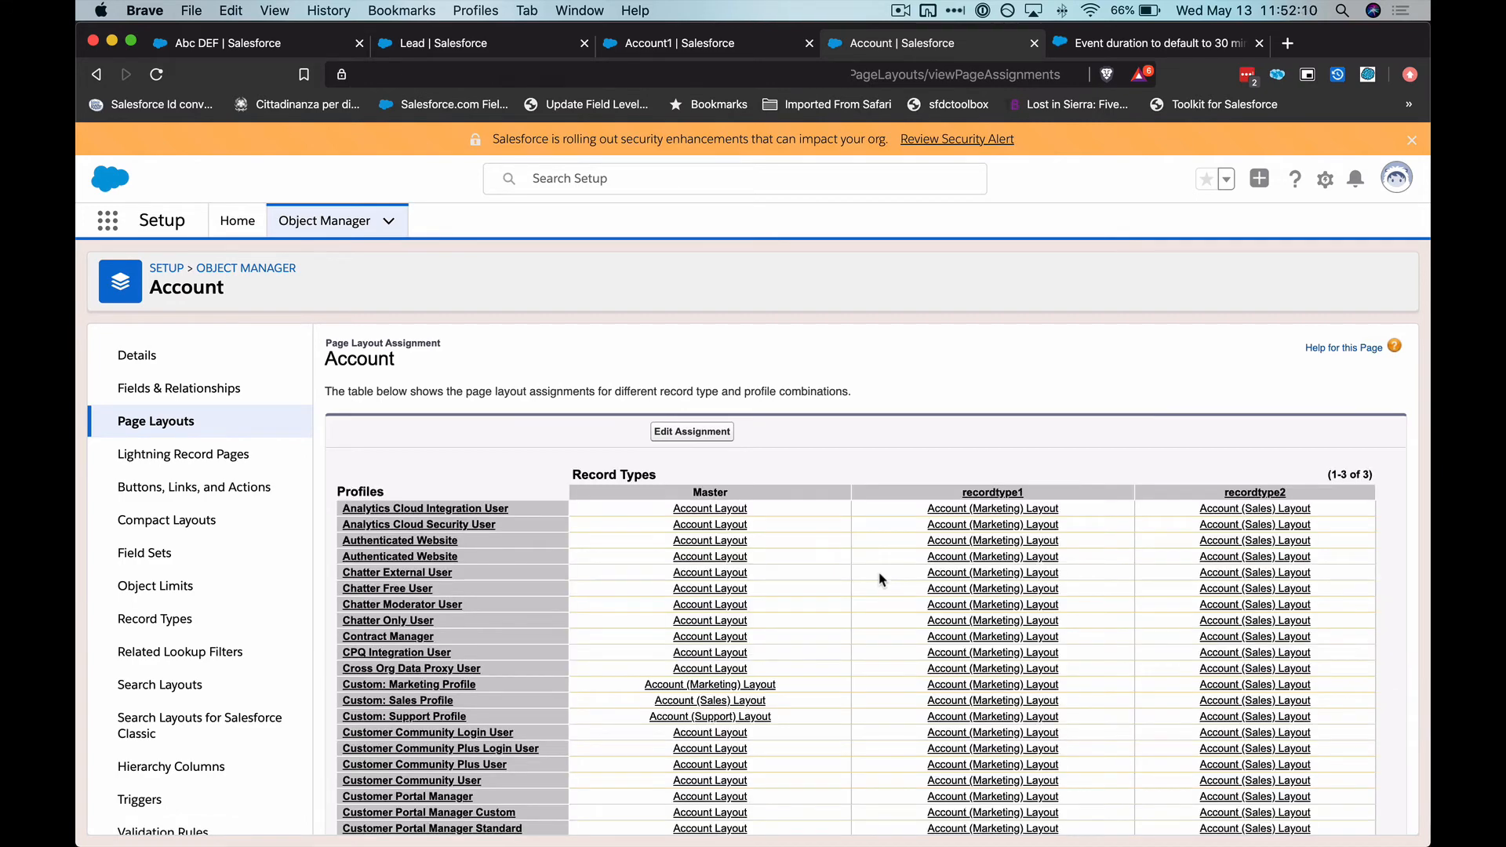
pyautogui.scroll(-3, 880, 579)
pyautogui.scroll(-5, 796, 794)
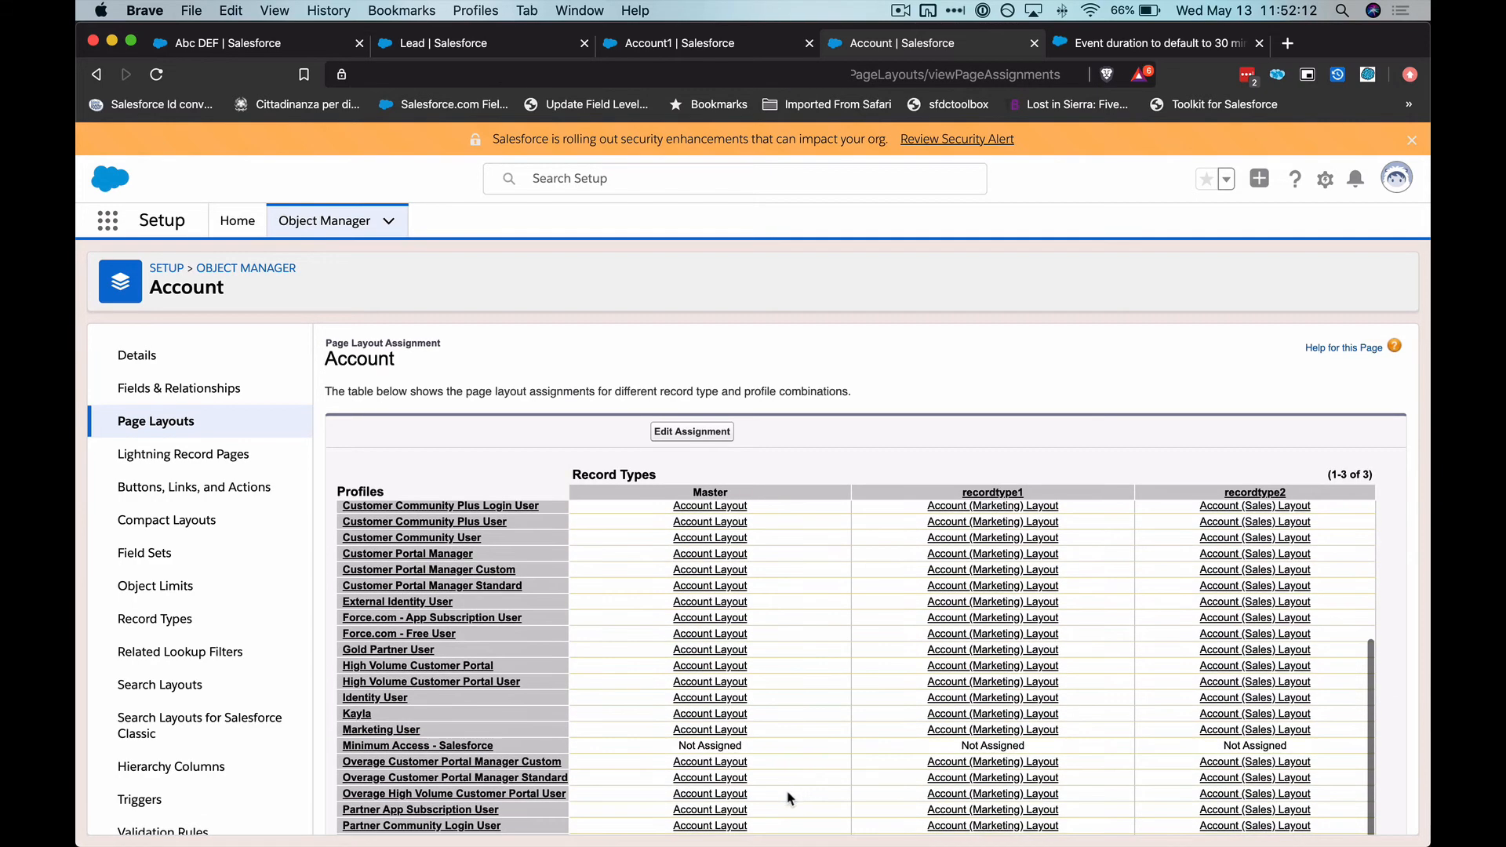
pyautogui.click(721, 819)
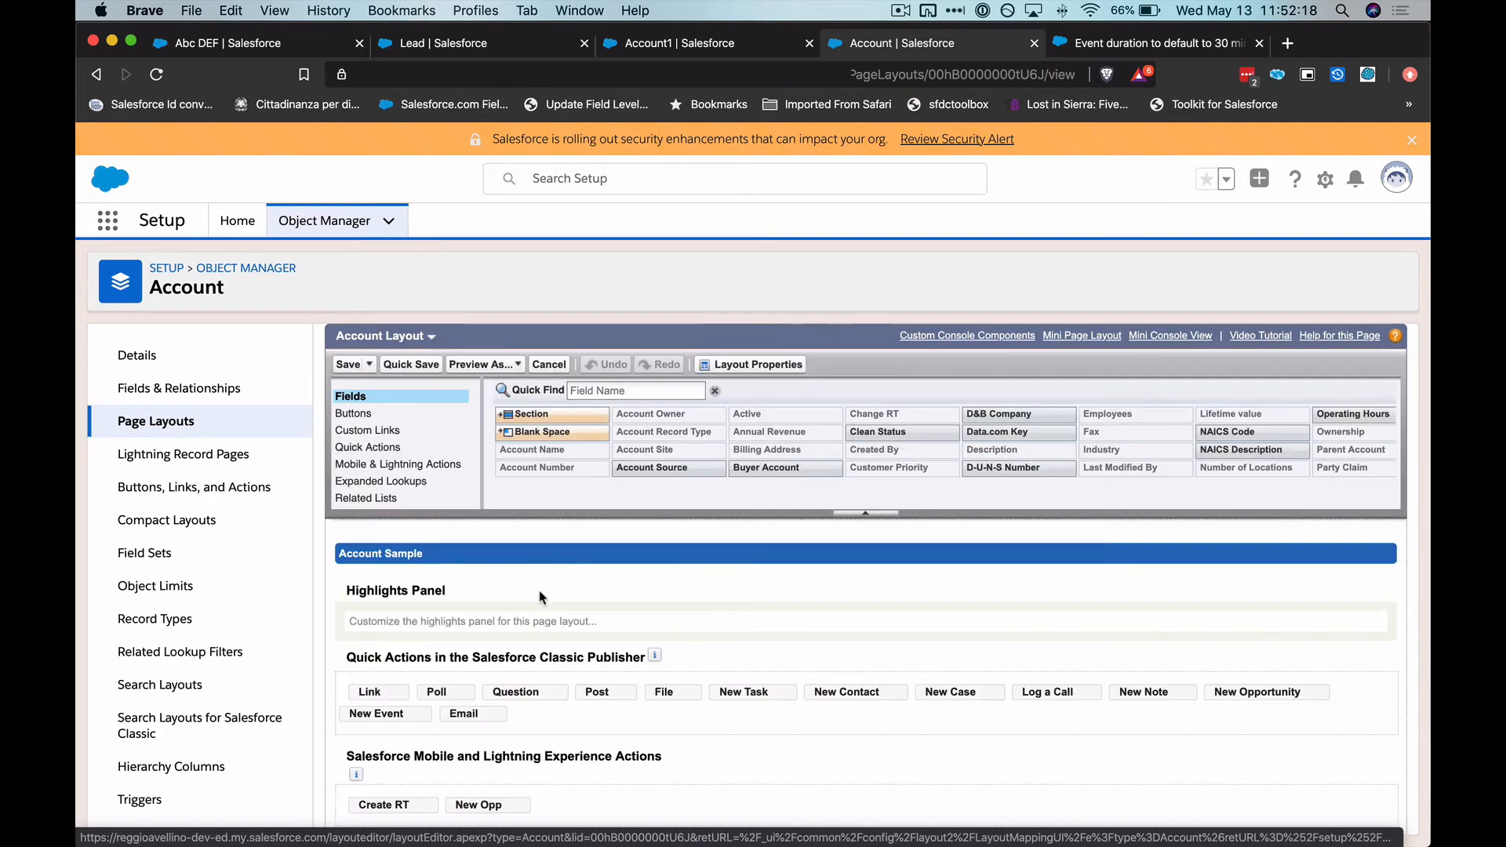
# Add the Create Event action to the layout's Salesforce Mobile and Lightning Experience Actions and save the layout
pyautogui.click(397, 463)
pyautogui.scroll(-5, 537, 607)
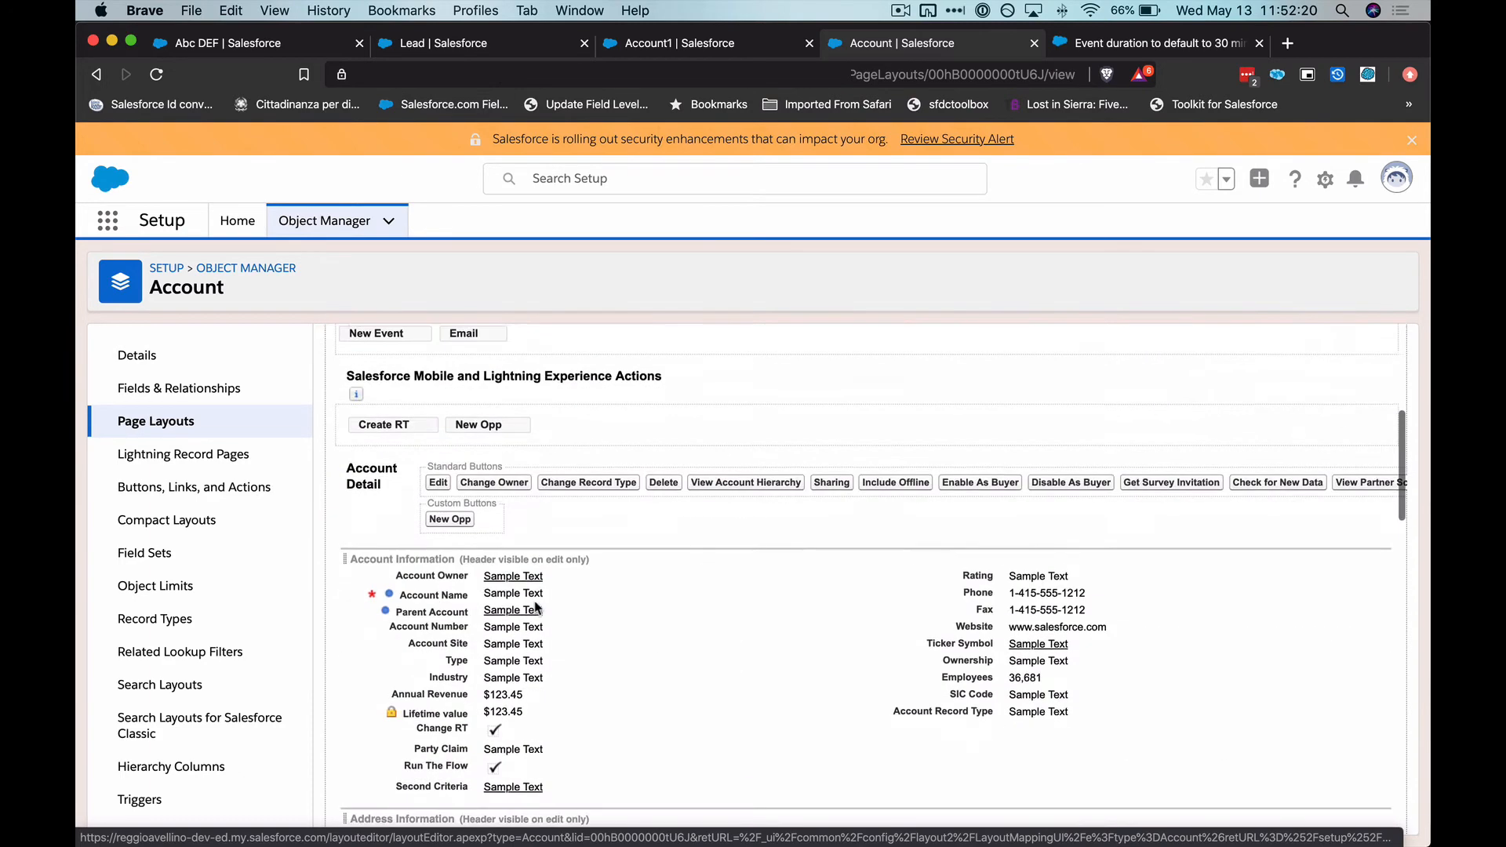
pyautogui.scroll(3, 538, 608)
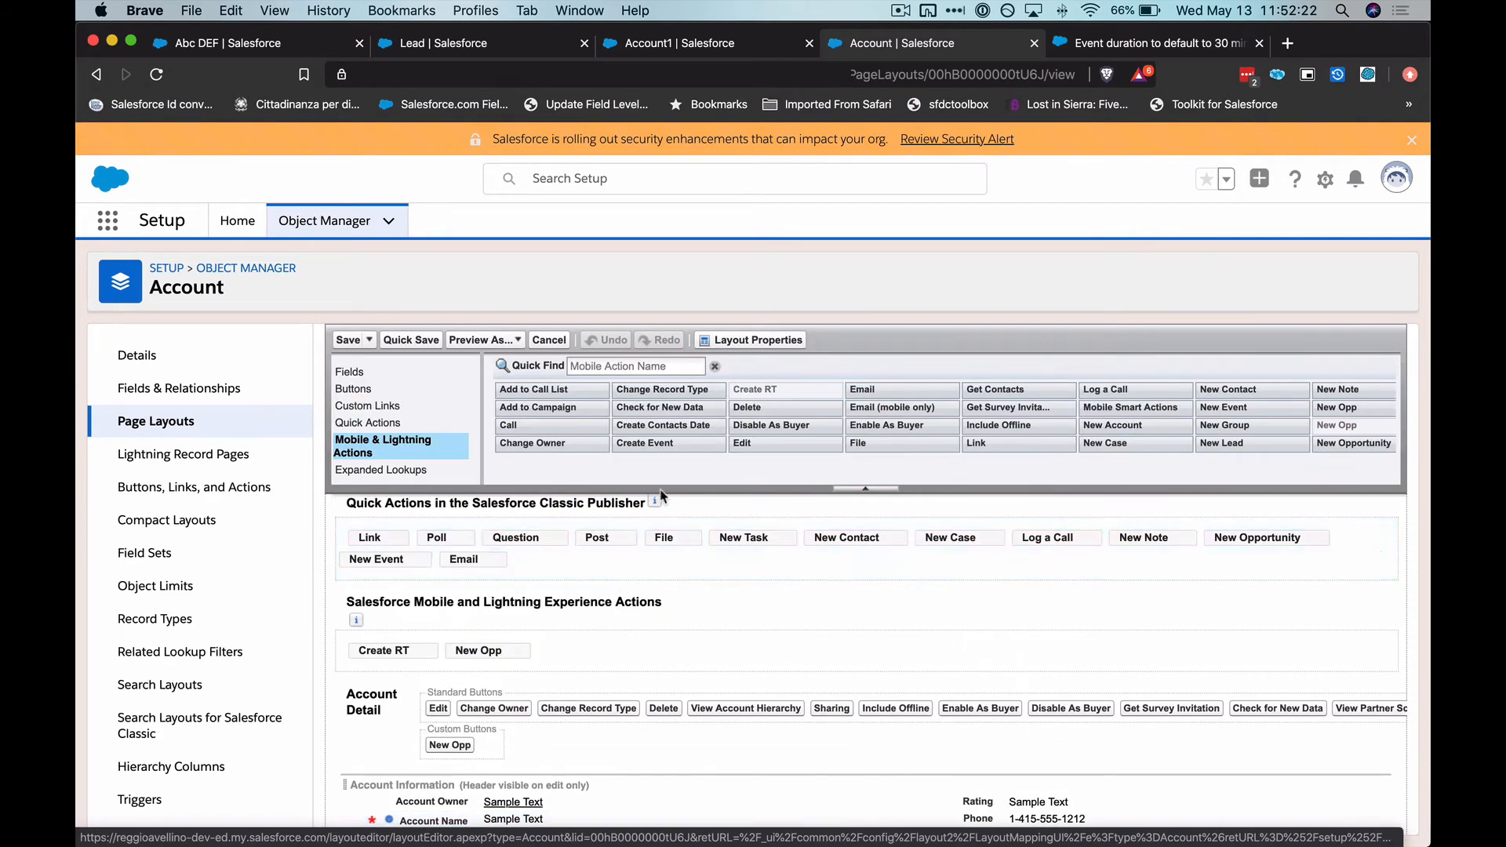
pyautogui.click(667, 366)
pyautogui.write('crea')
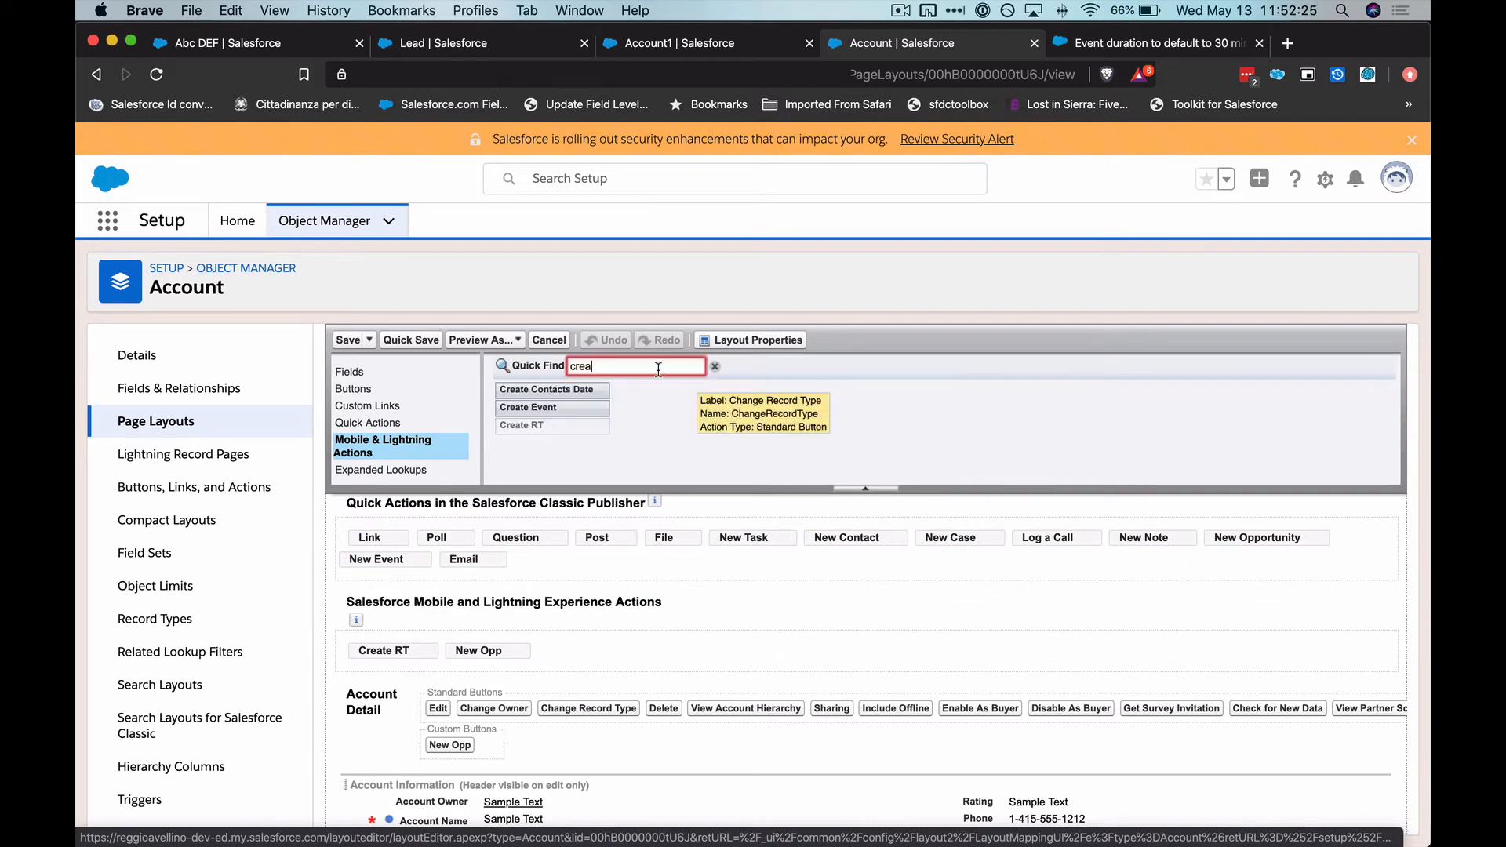
pyautogui.moveTo(553, 407); pyautogui.dragTo(656, 648)
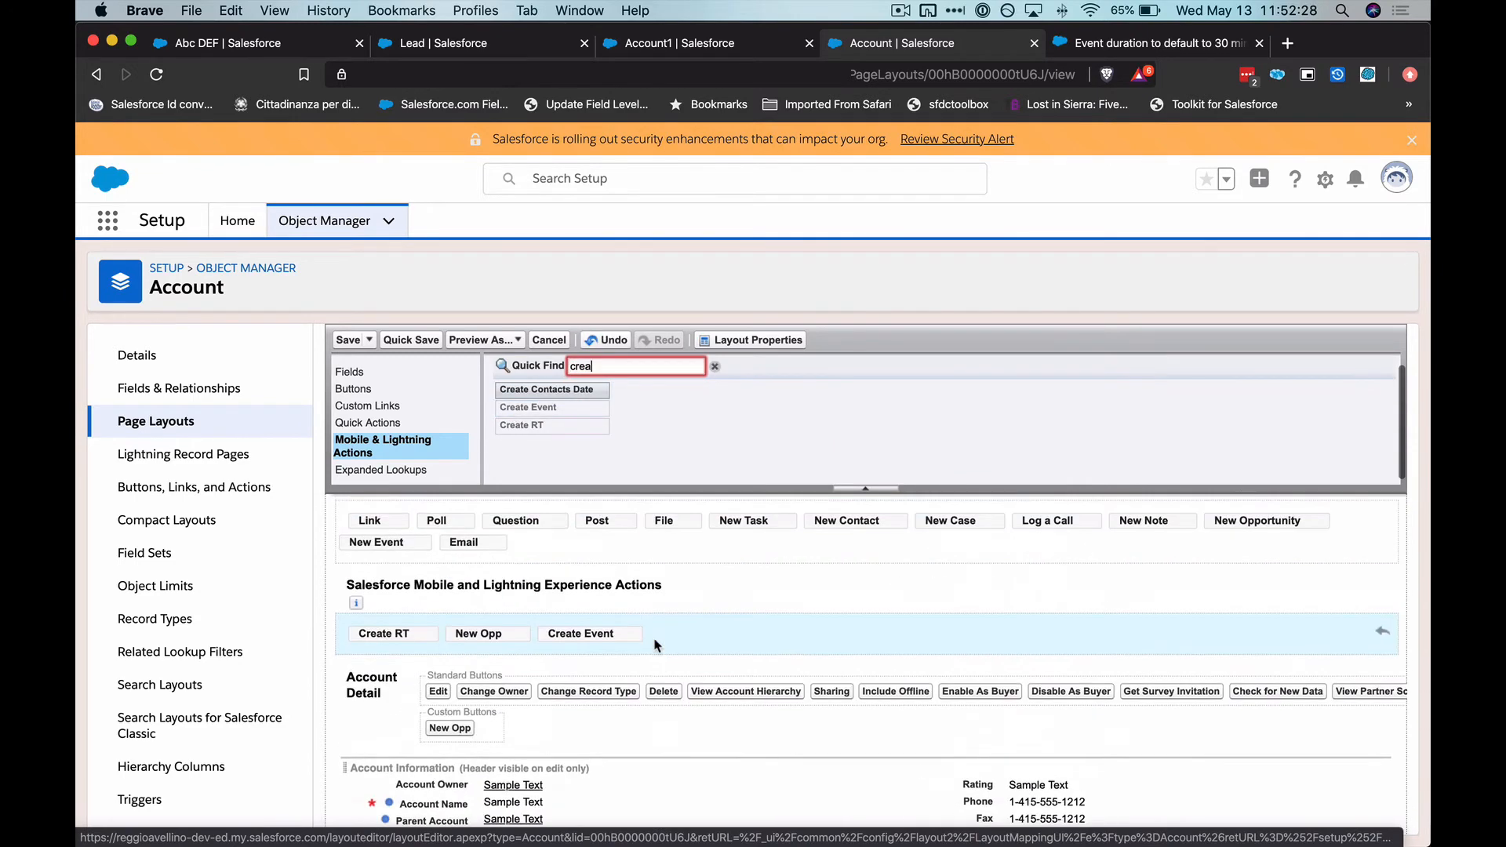
pyautogui.click(348, 339)
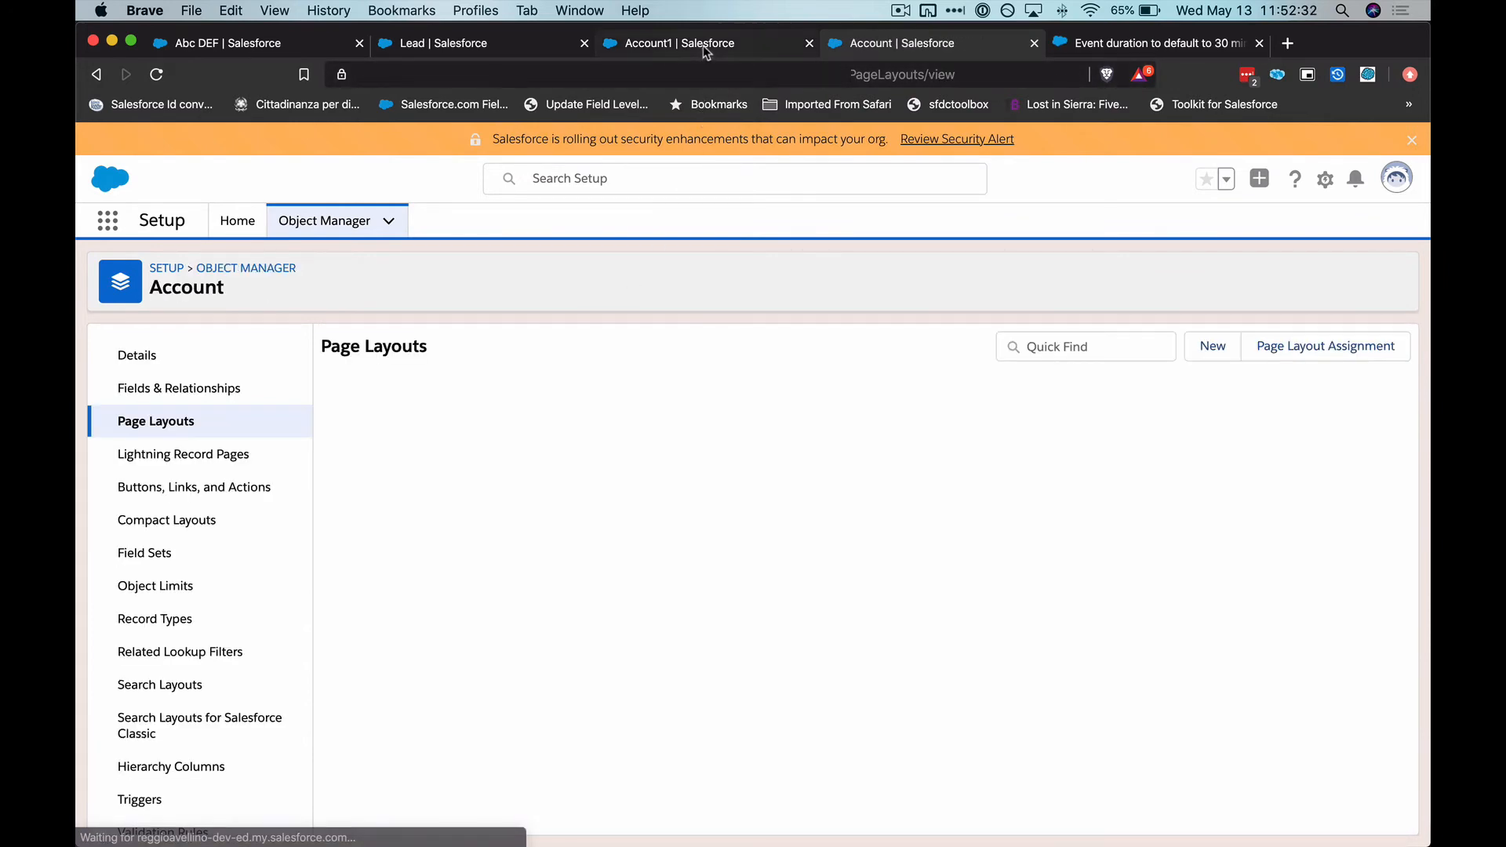
# Reload the Account1 record and open the Create Event action in its activity area
pyautogui.click(703, 46)
pyautogui.press('super+r')
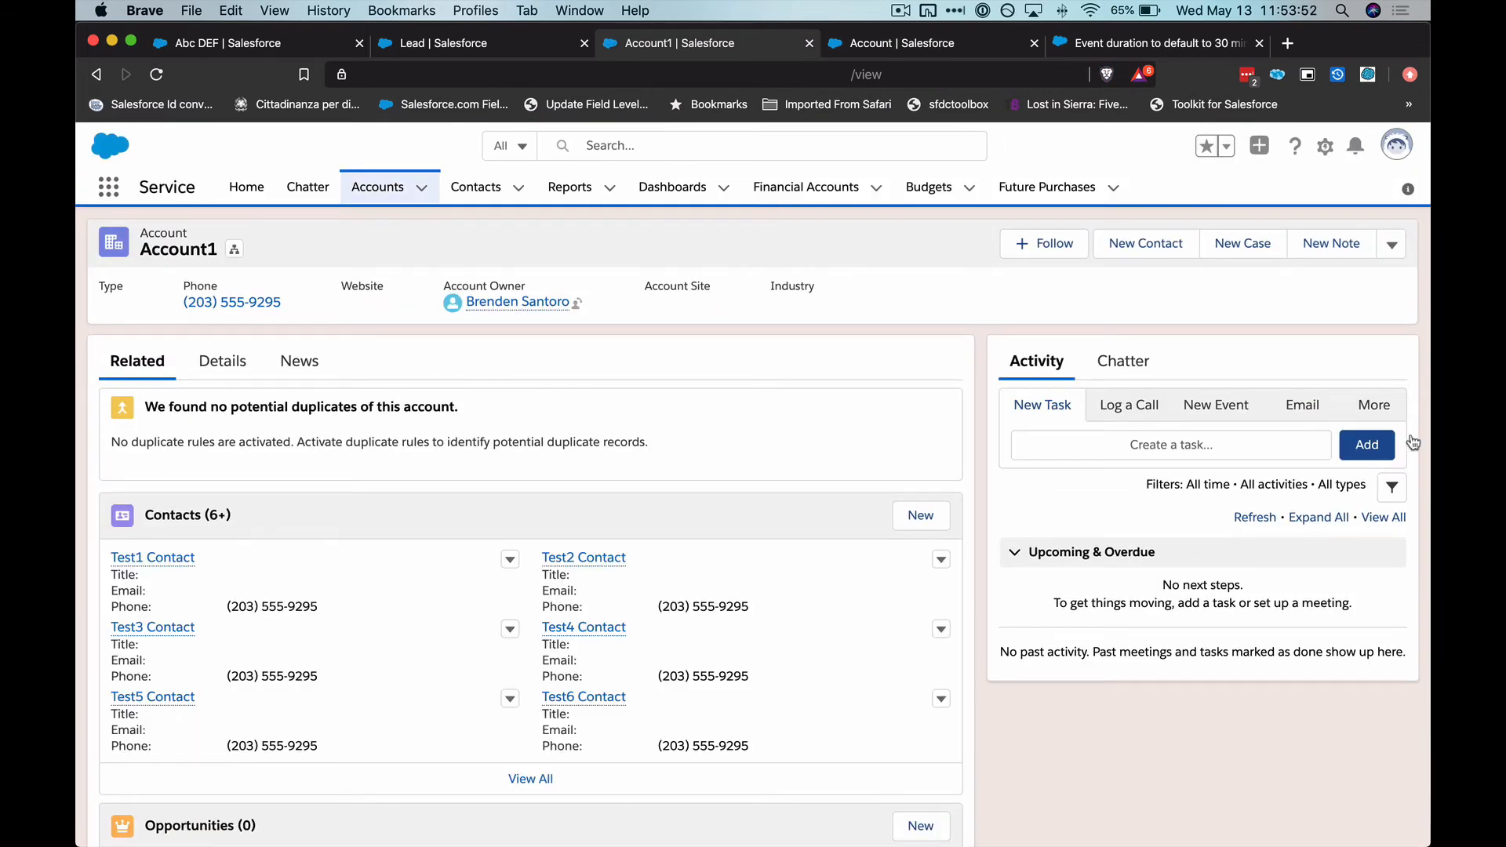
pyautogui.click(1384, 413)
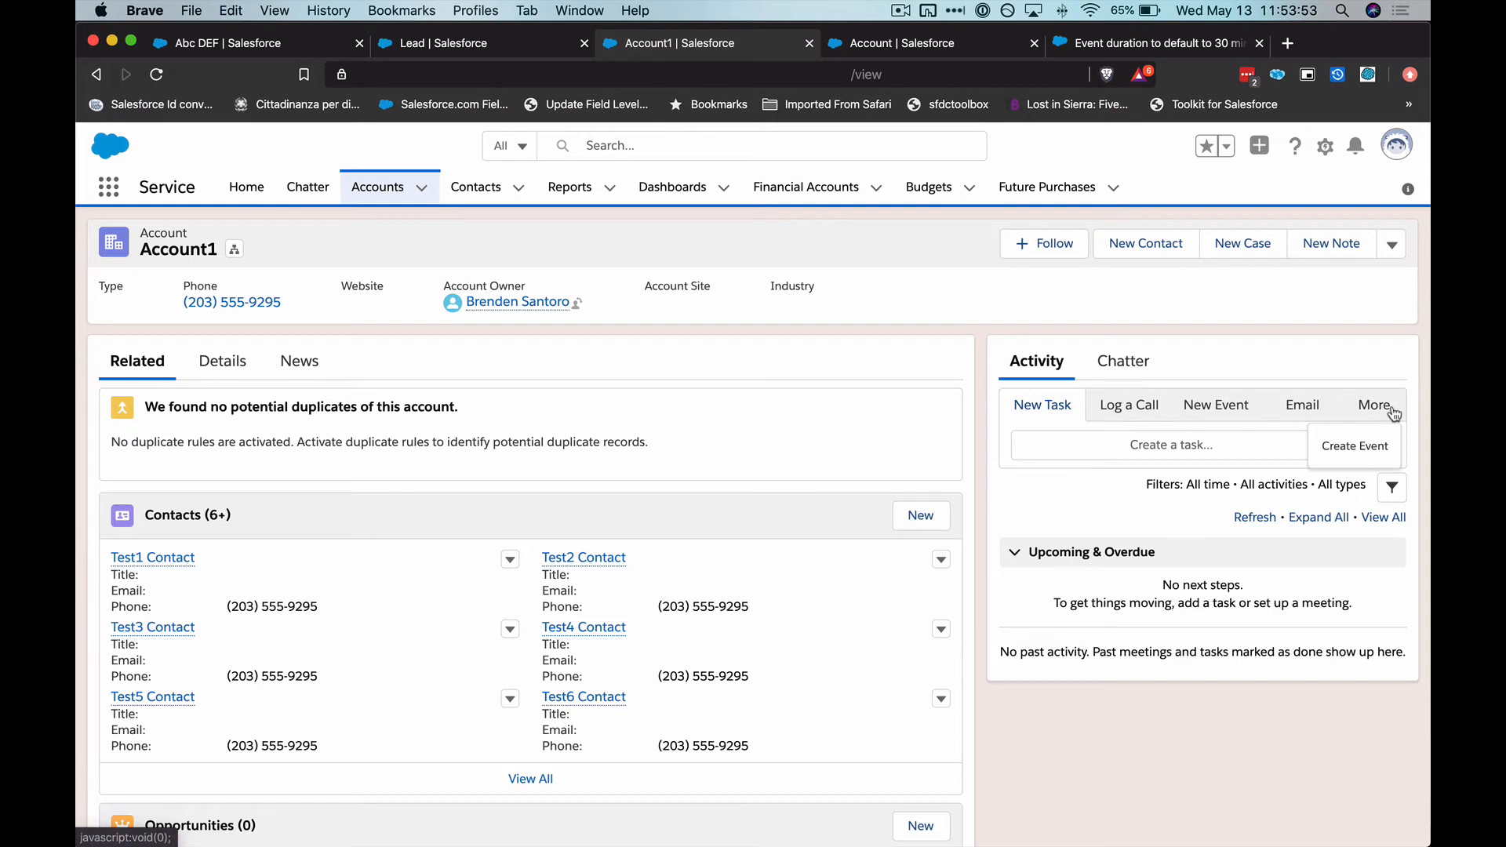
pyautogui.click(1365, 447)
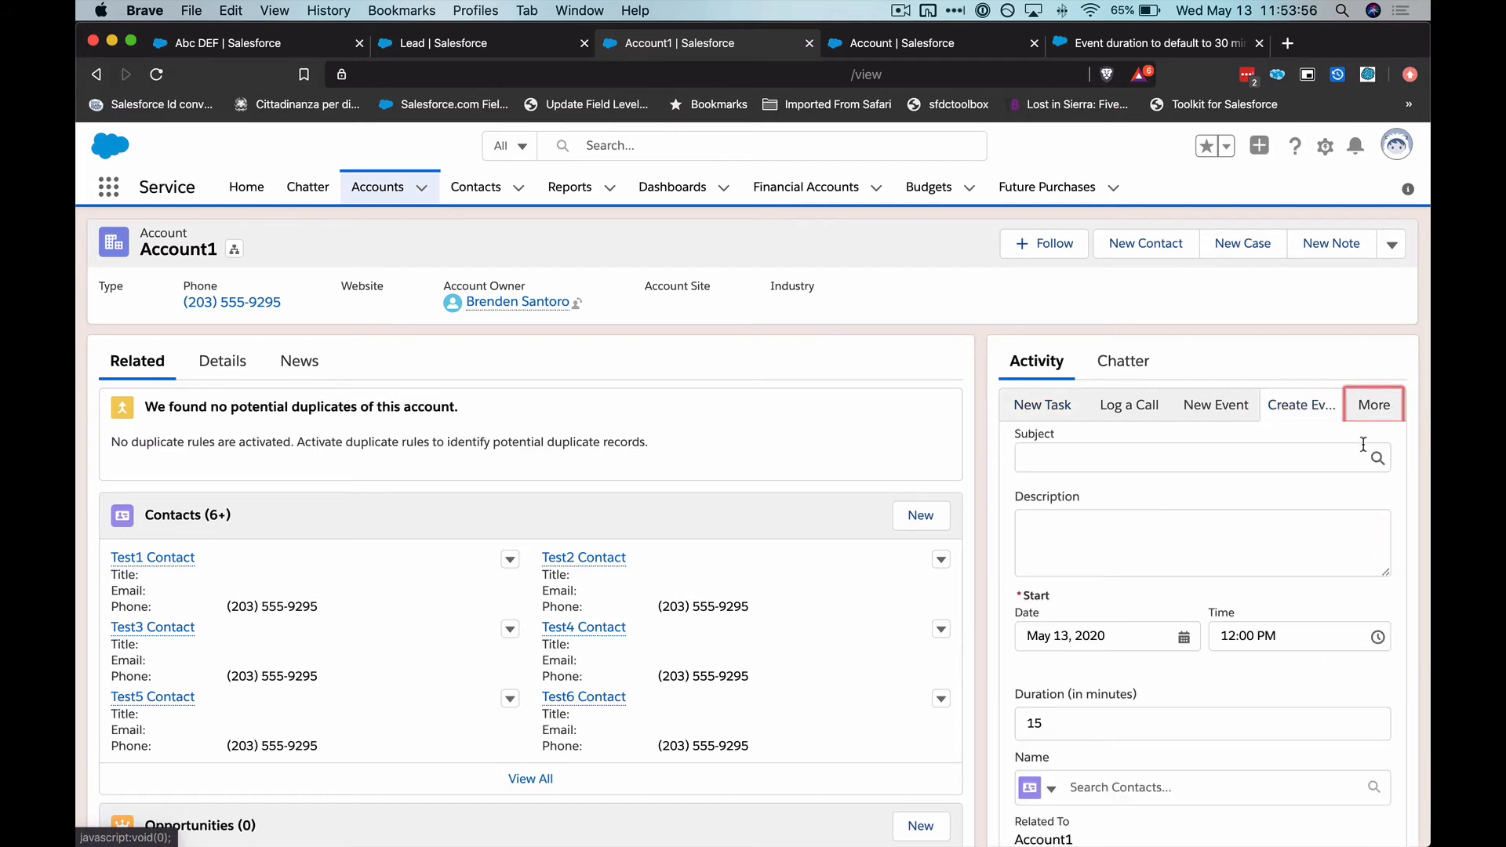
# Enter test as both the subject and the description of the event and try to save it
pyautogui.scroll(-1, 1363, 445)
pyautogui.click(1170, 404)
pyautogui.write('re')
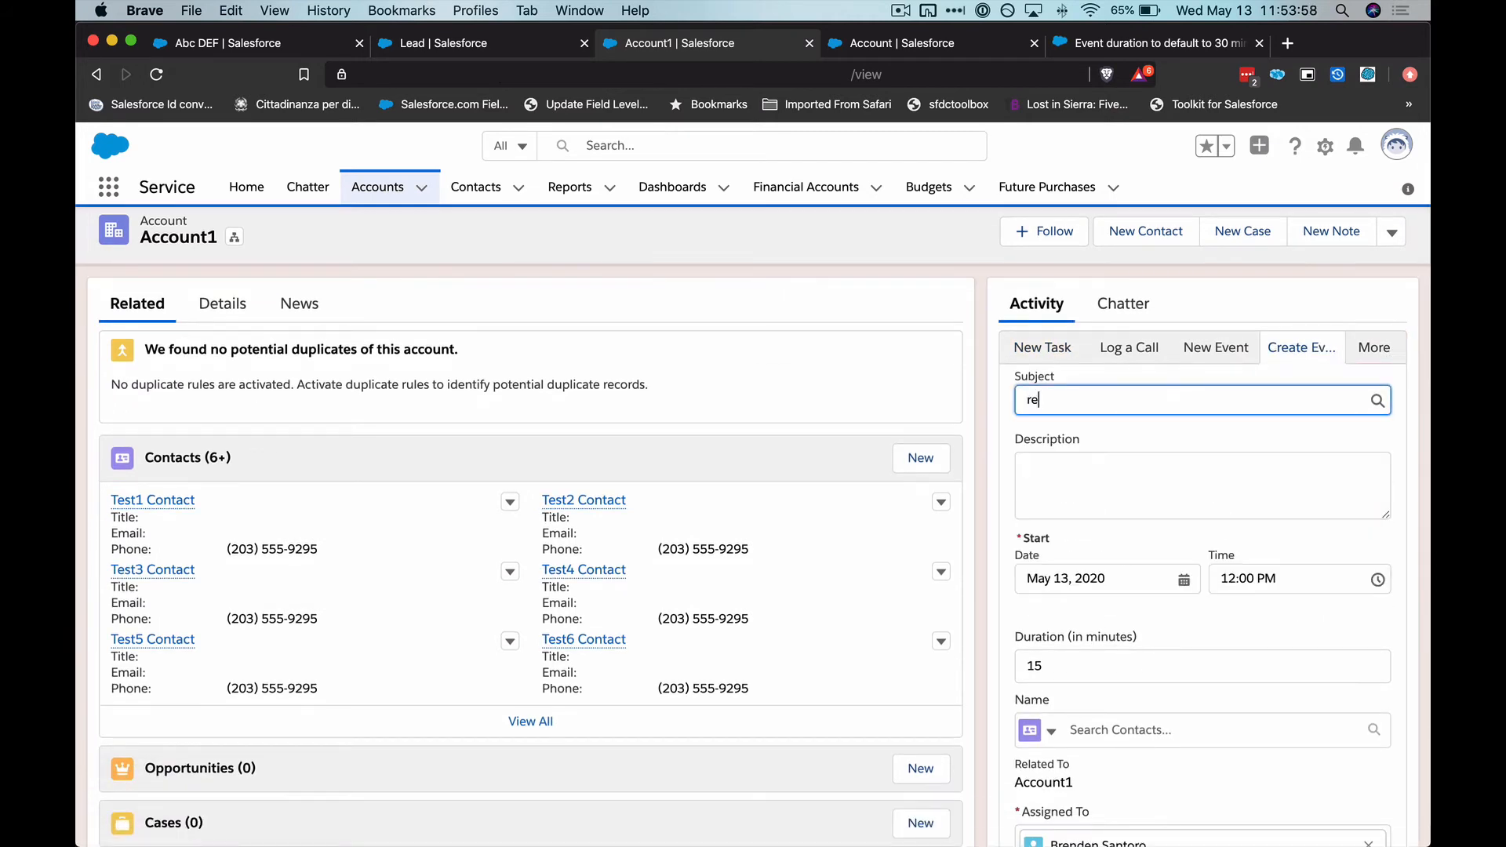
pyautogui.write('test')
pyautogui.click(1132, 471)
pyautogui.write('test')
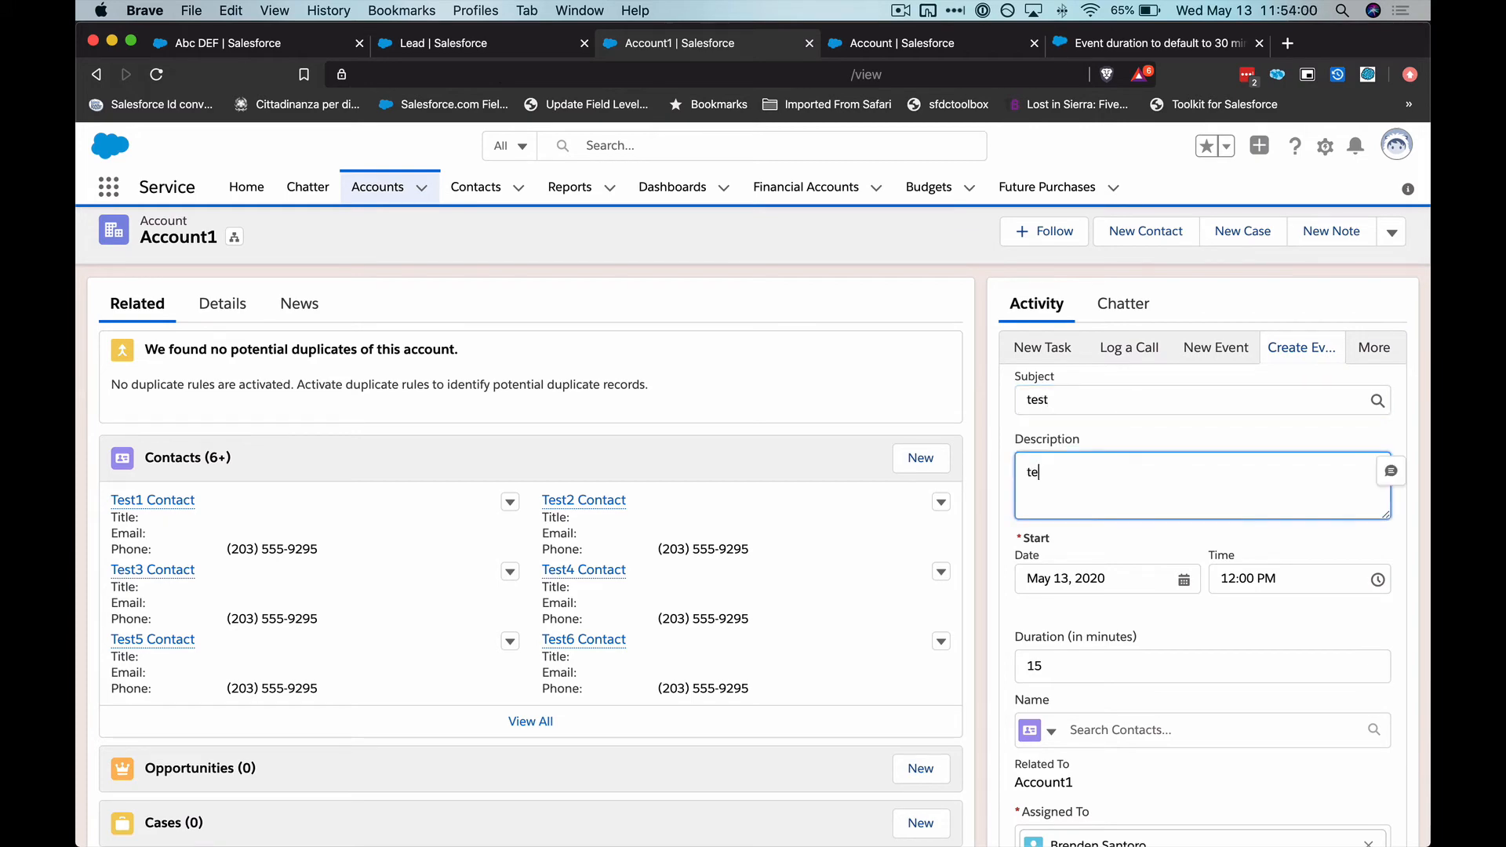
pyautogui.scroll(-3, 1132, 505)
pyautogui.click(1357, 730)
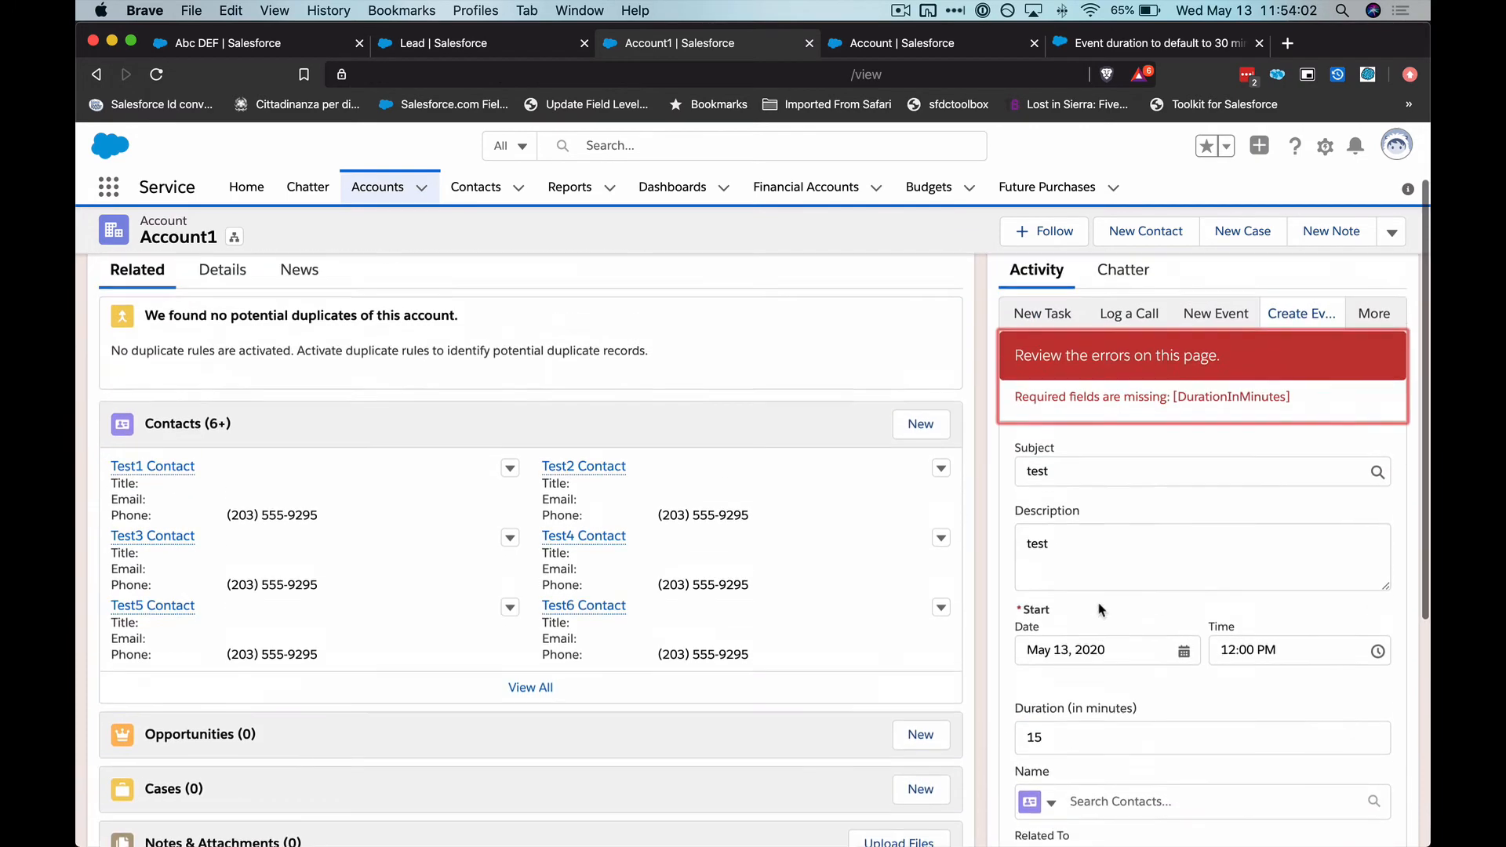
pyautogui.moveTo(1059, 488); pyautogui.dragTo(1308, 494)
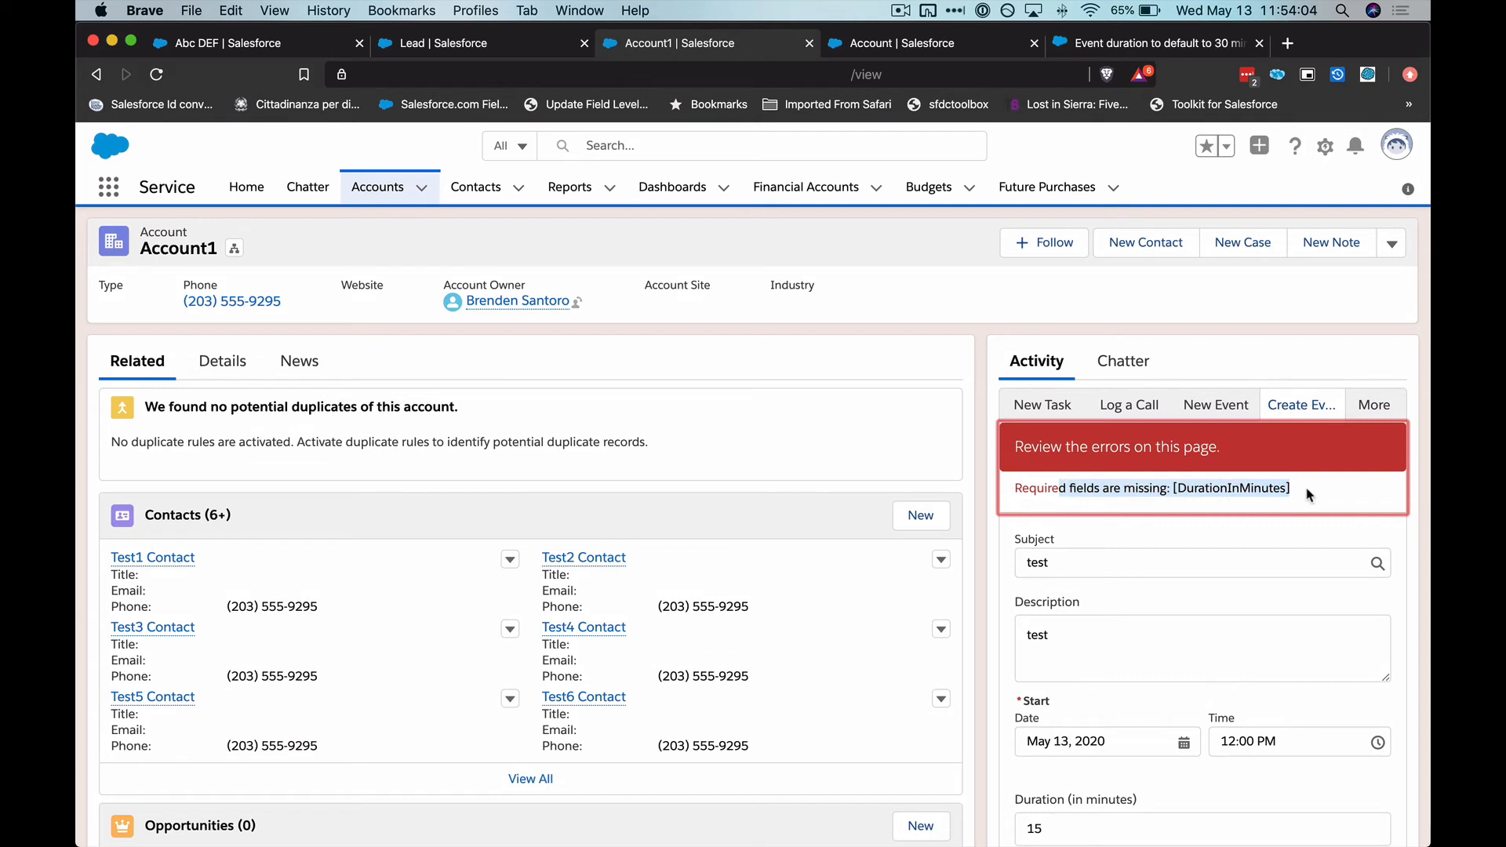
pyautogui.click(1309, 494)
# Open Salesforce Setup, search for flow and go to the Flows list
pyautogui.click(1324, 145)
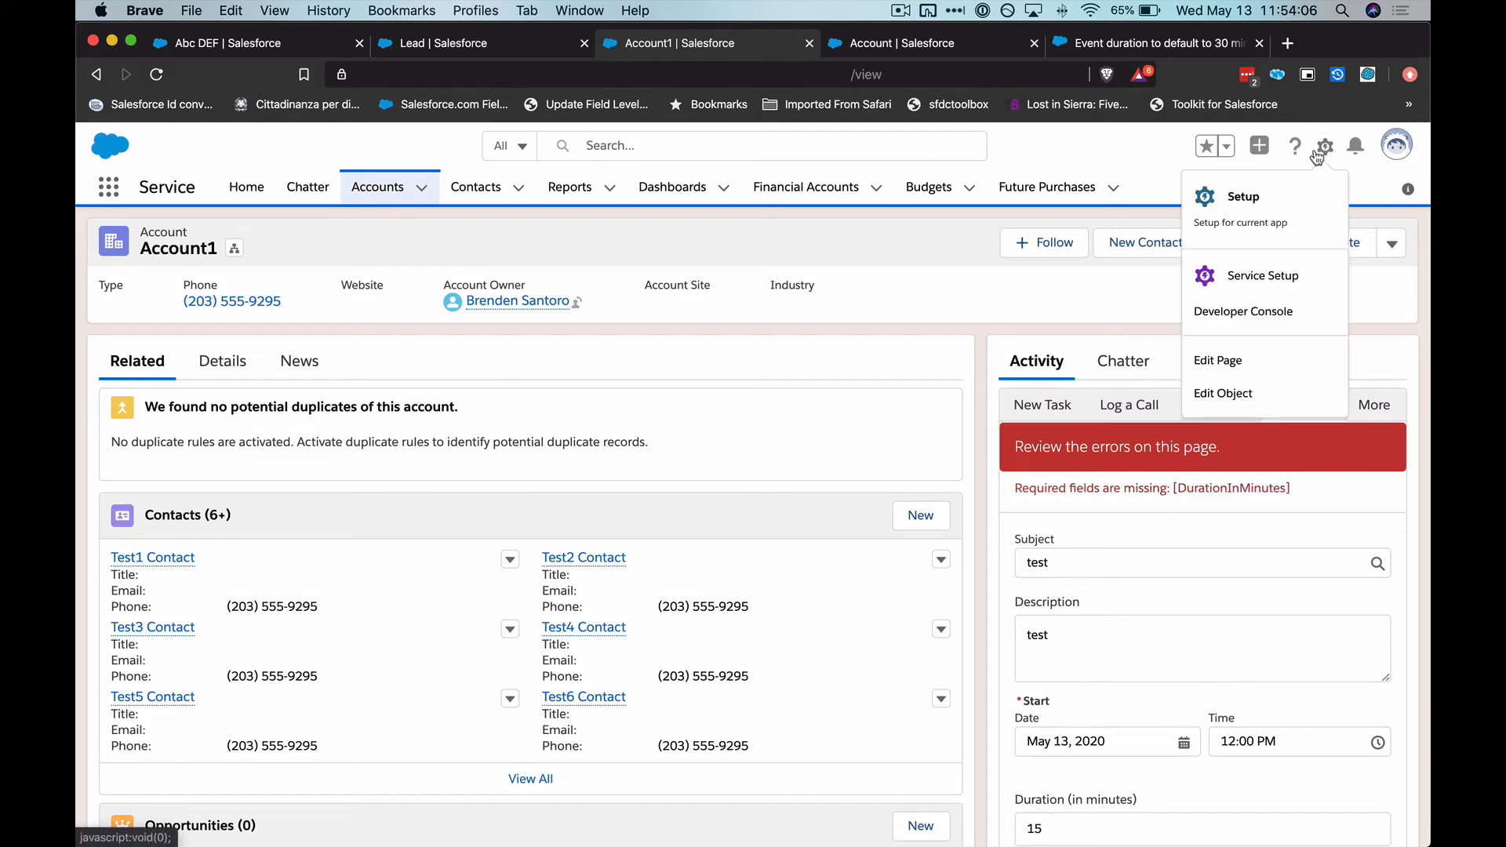
pyautogui.click(1264, 195)
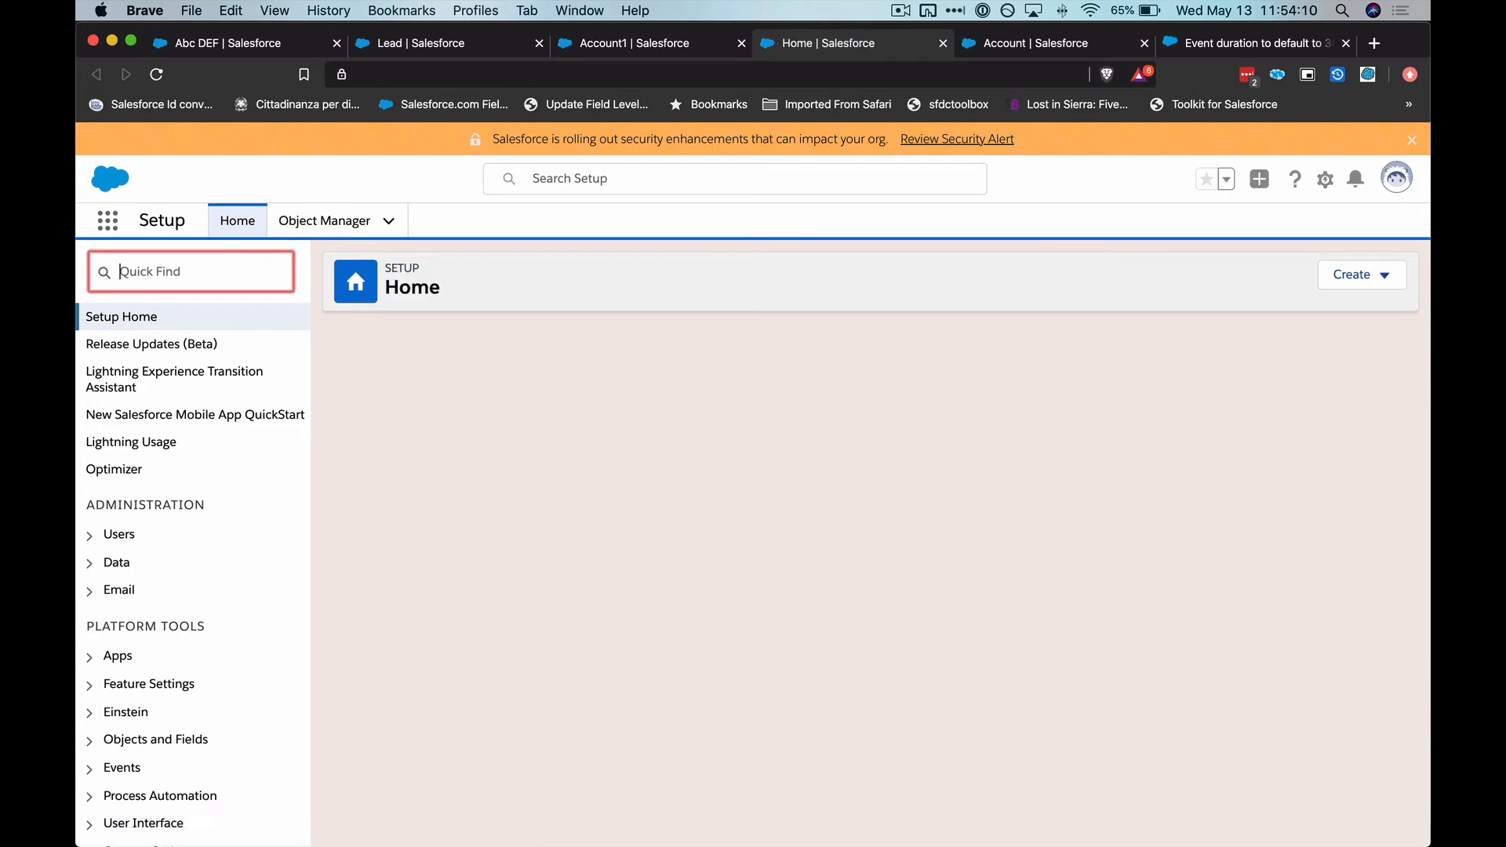
pyautogui.write('f')
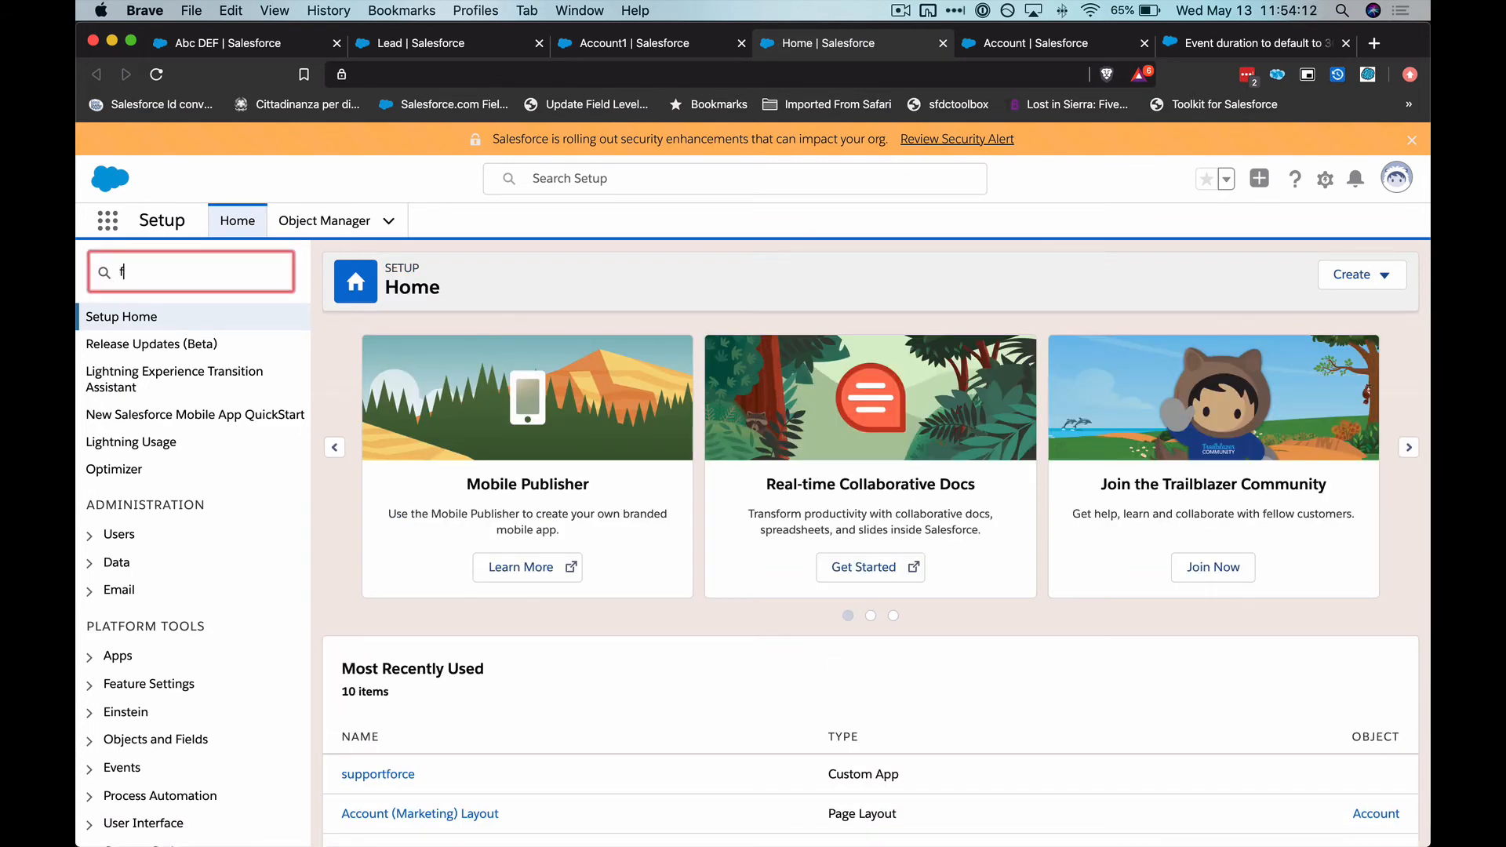
pyautogui.write('low')
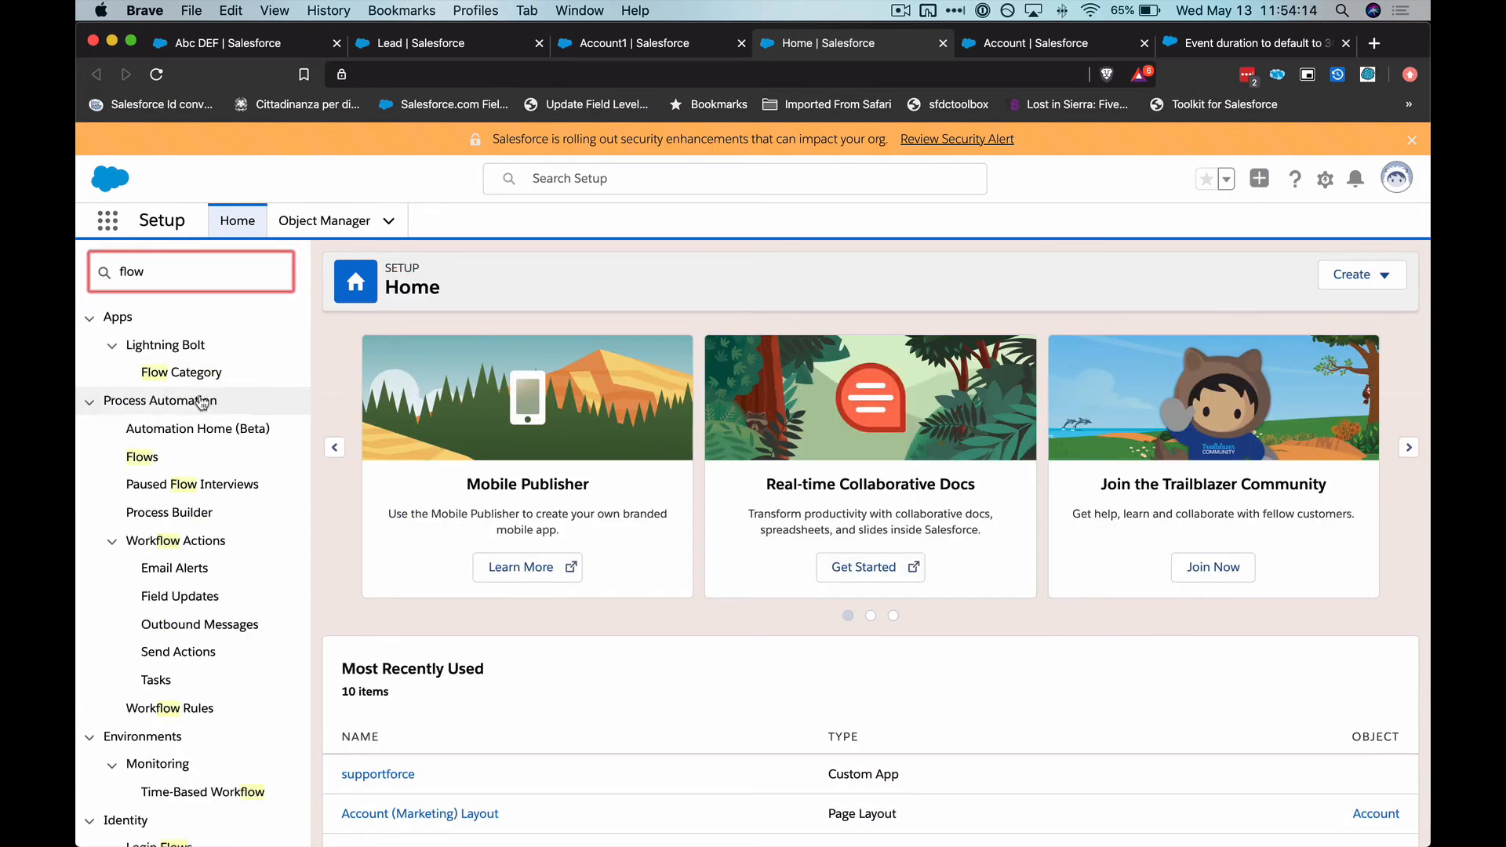
pyautogui.click(142, 458)
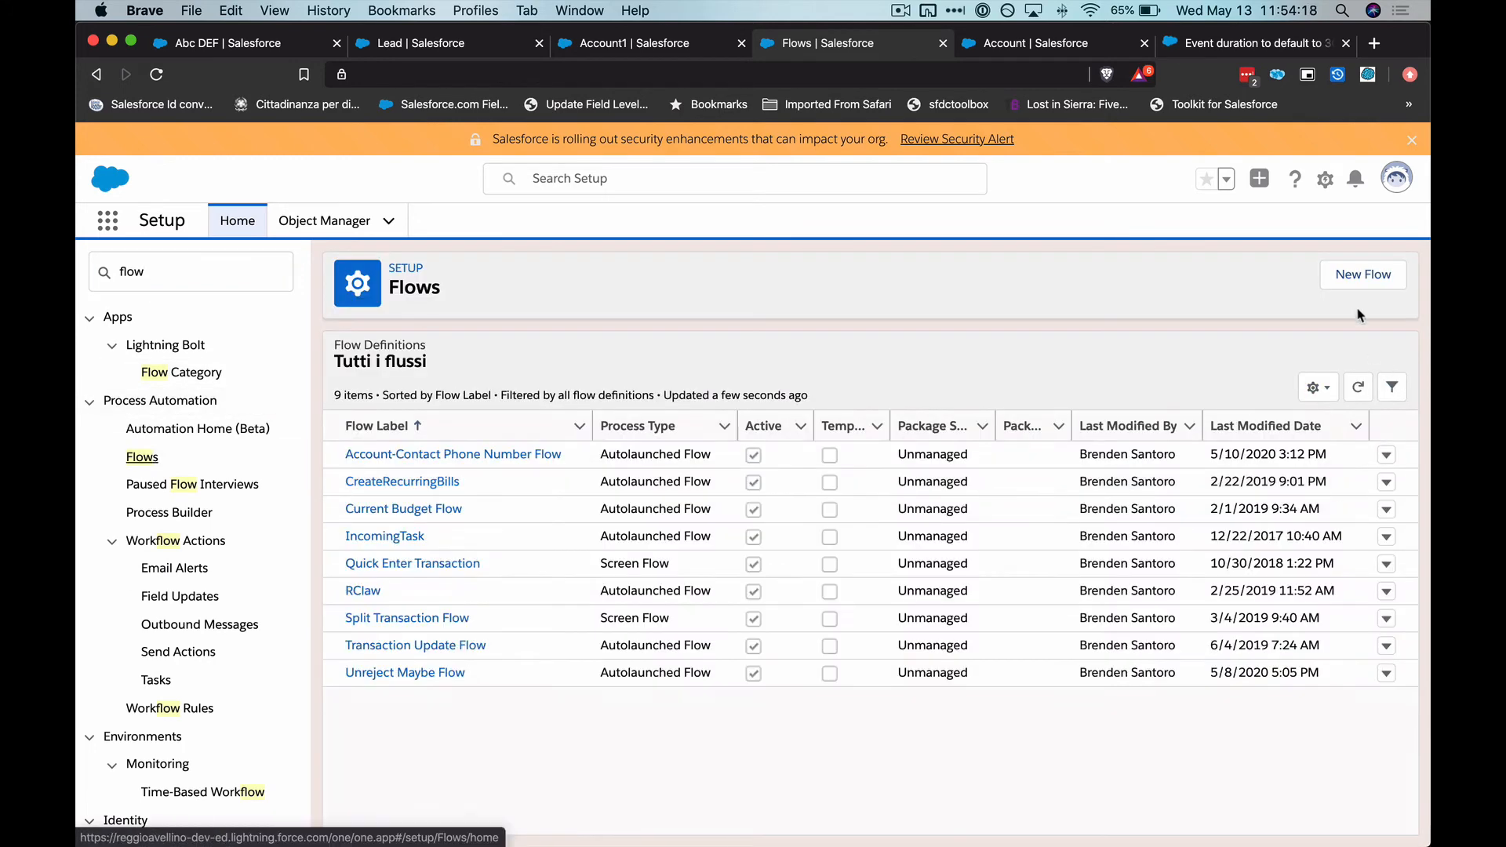
# Create a new Record-Changed Flow that triggers when a record is created and runs before the record is saved
pyautogui.click(1361, 286)
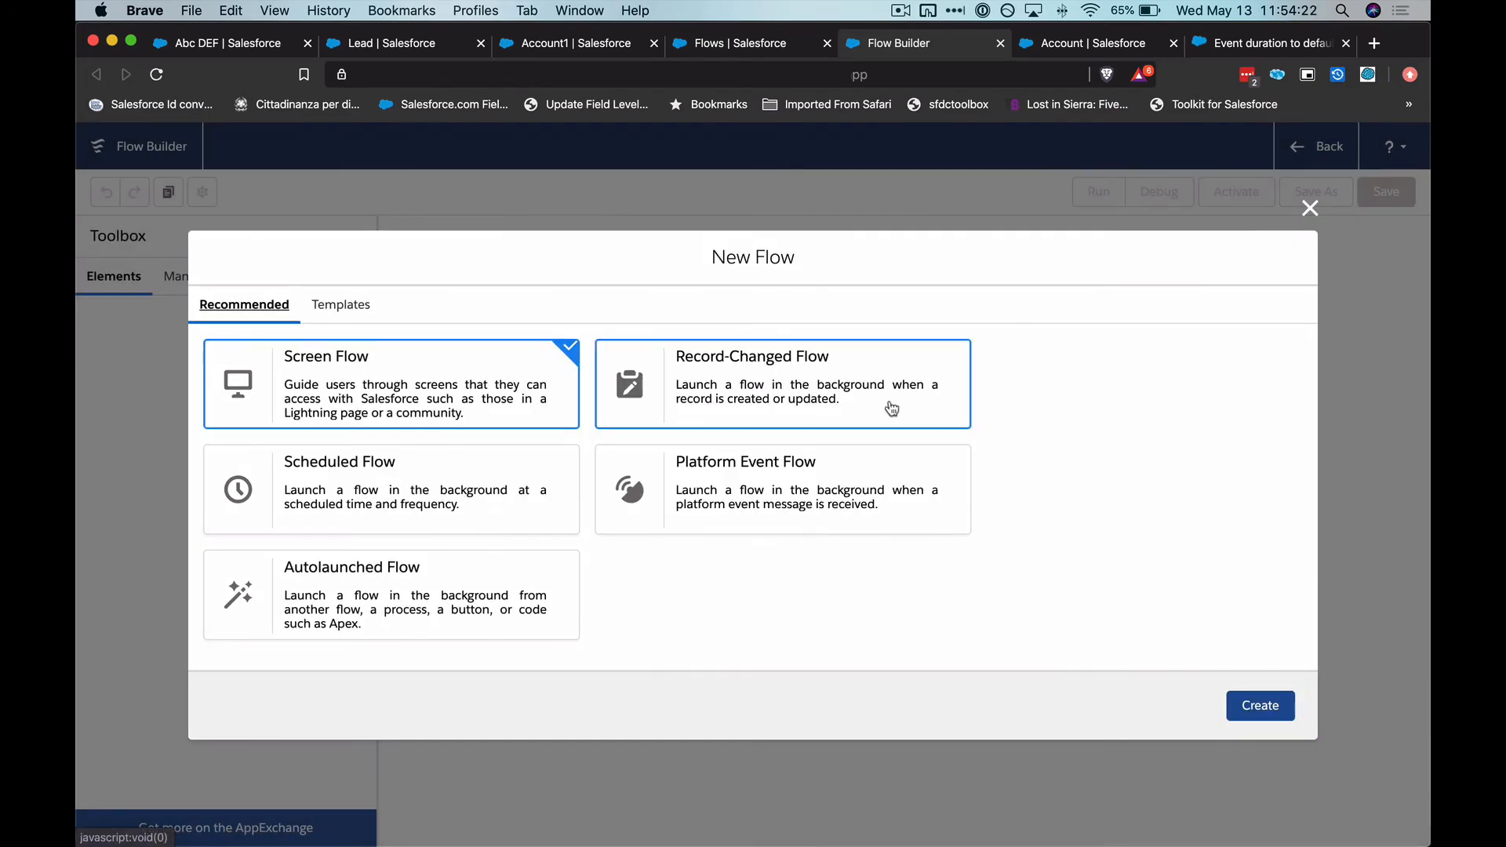
pyautogui.click(892, 407)
pyautogui.click(1255, 705)
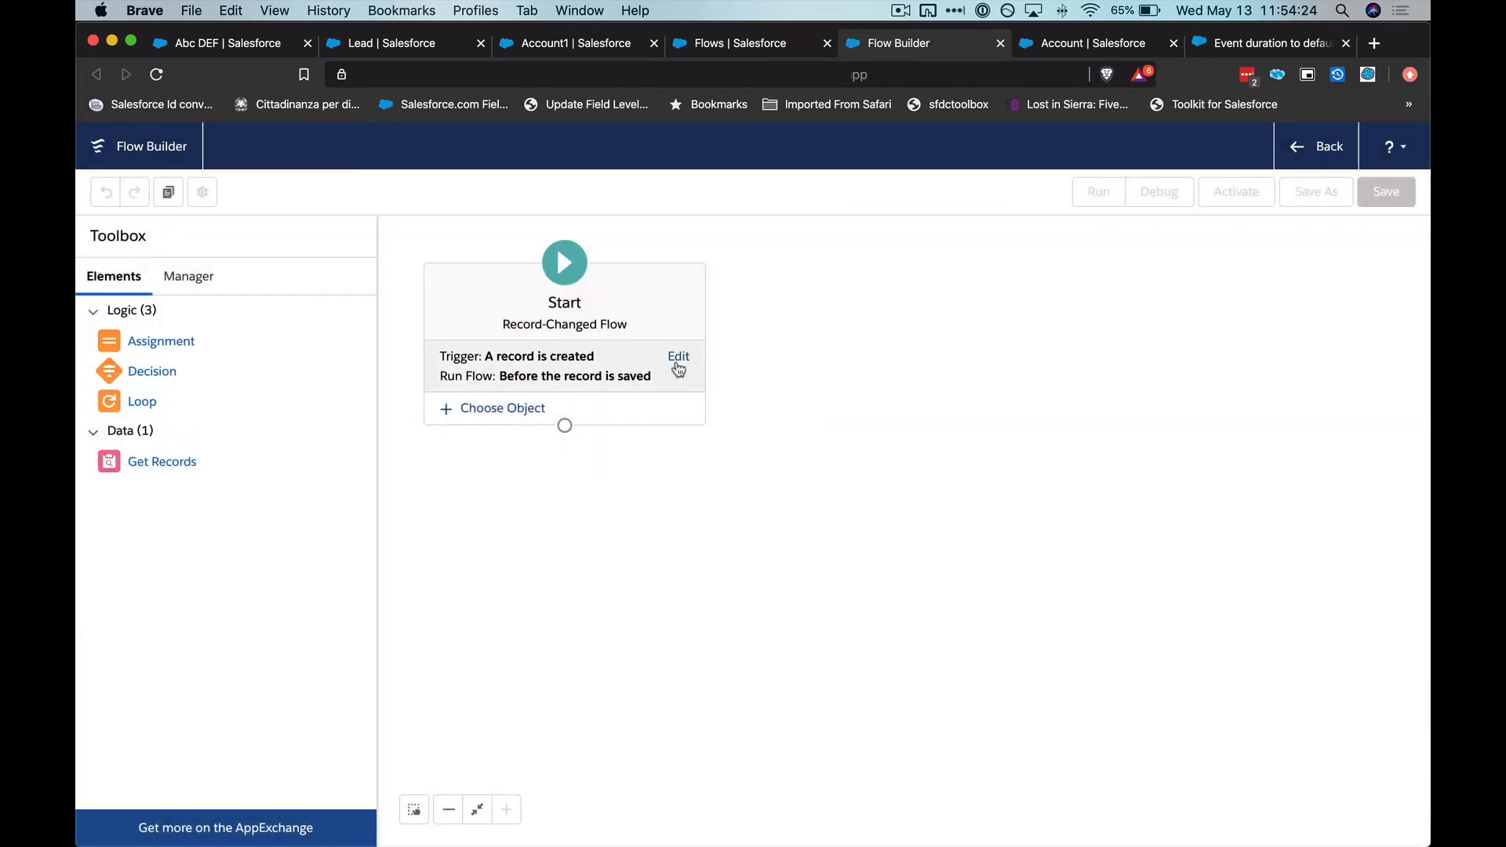
pyautogui.click(676, 357)
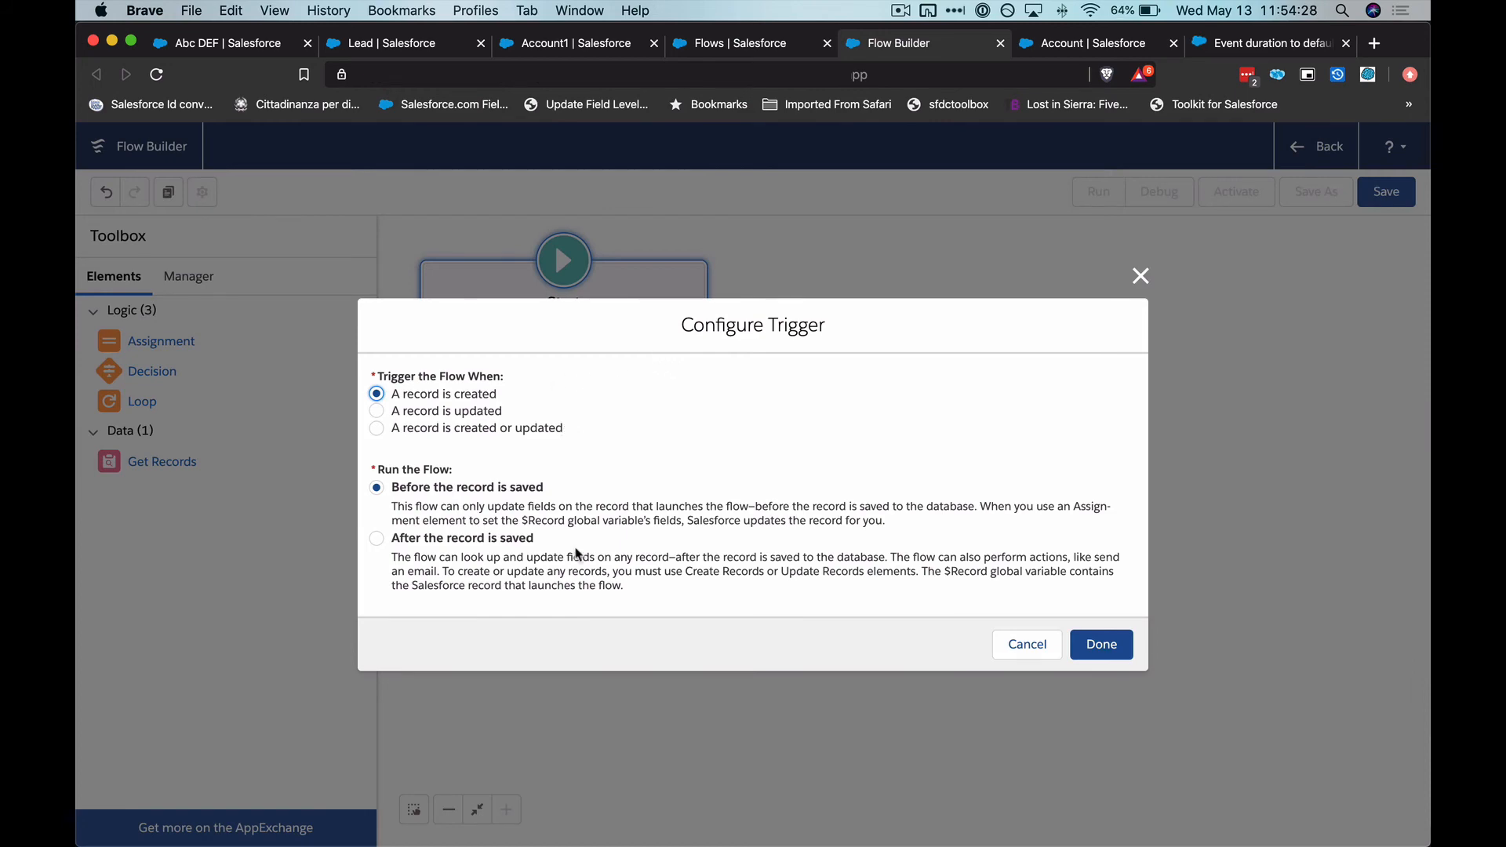
pyautogui.click(1106, 641)
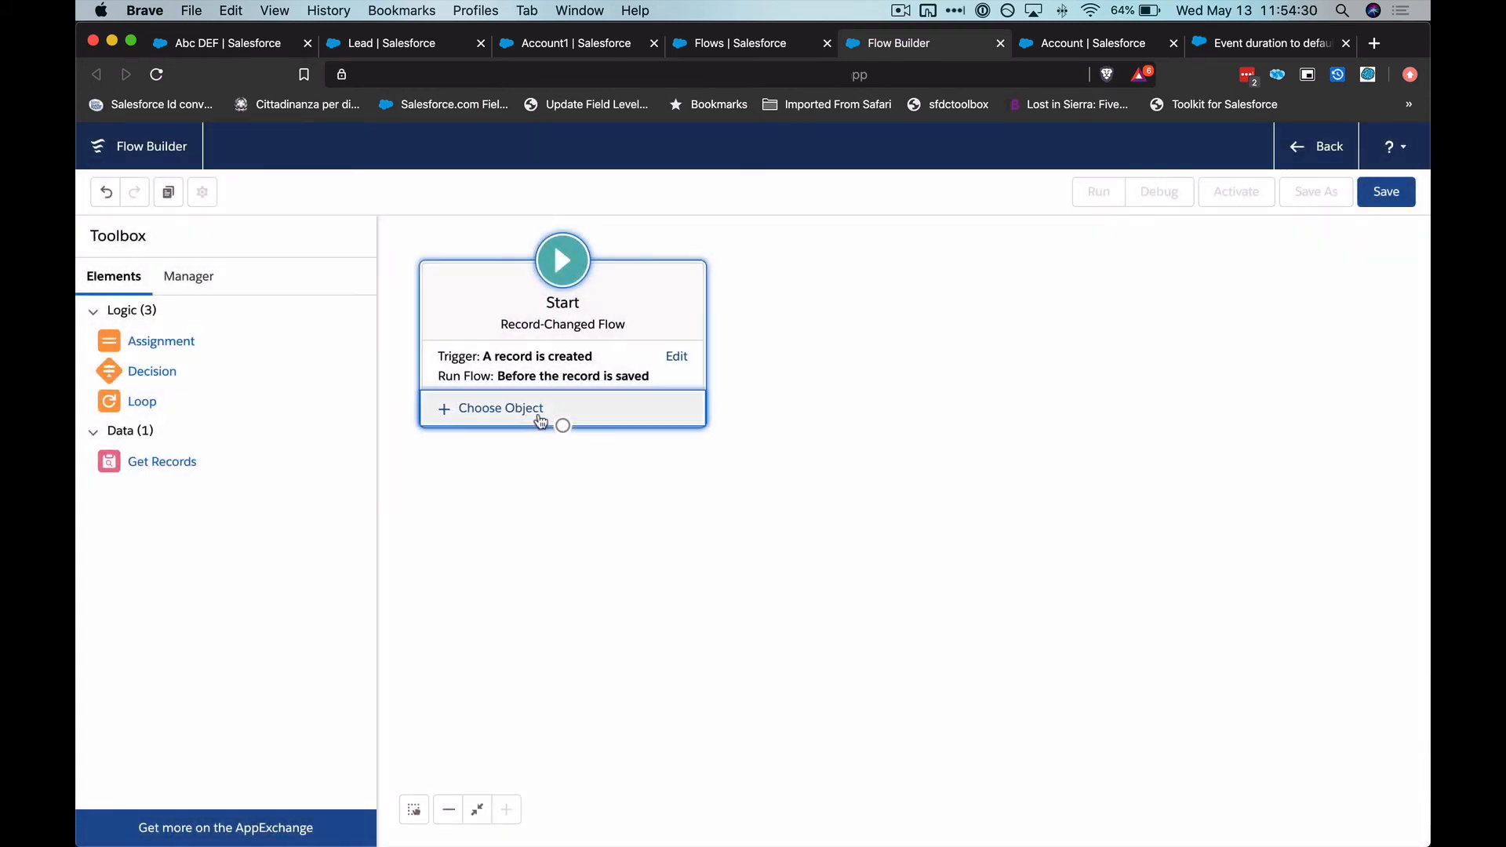
# Choose Event as the object that triggers the flow
pyautogui.click(543, 419)
pyautogui.click(568, 509)
pyautogui.write('event')
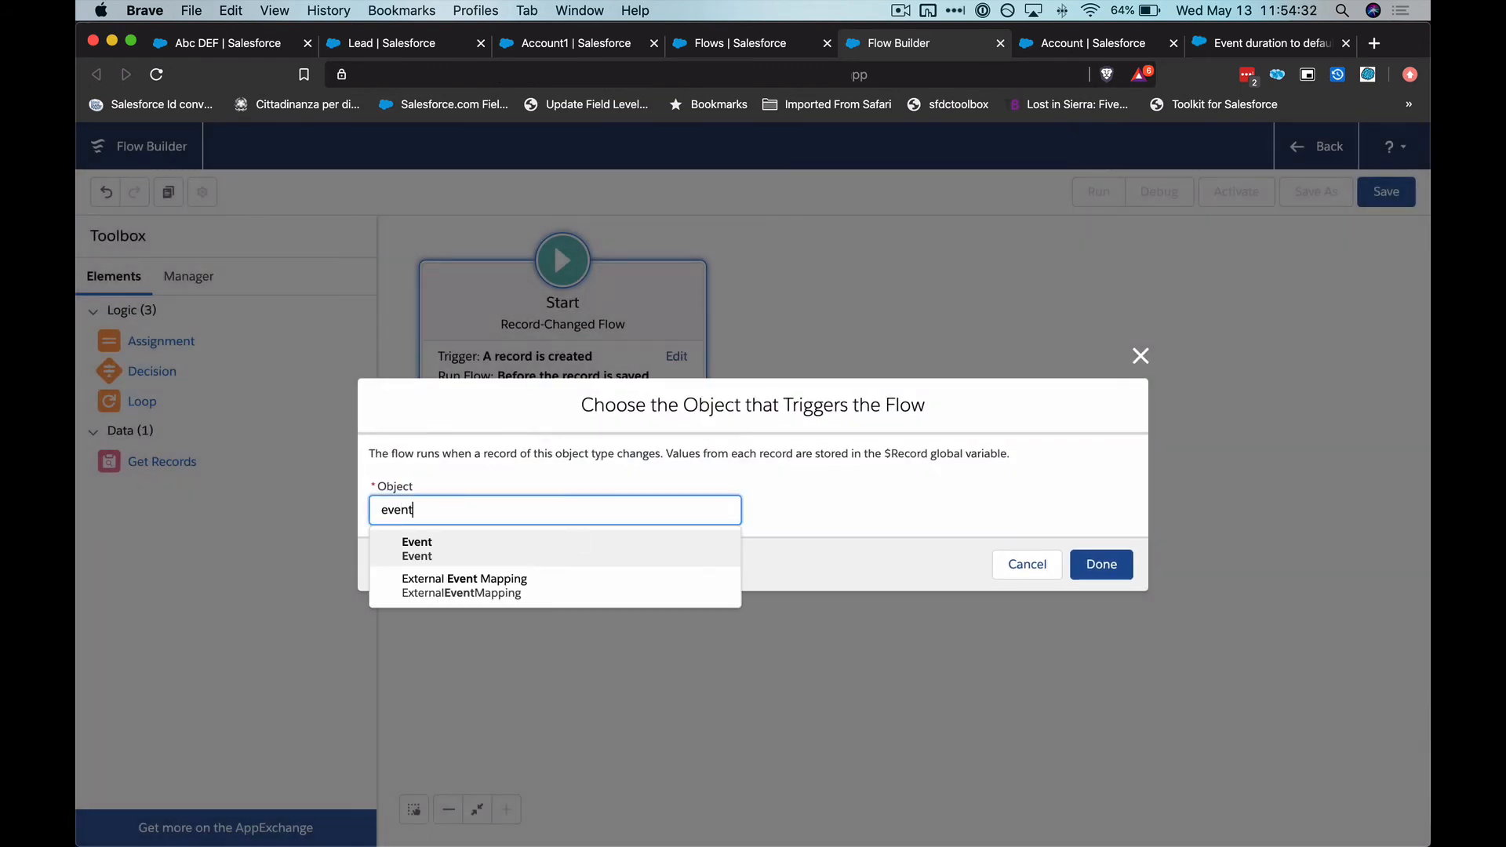
pyautogui.click(583, 565)
pyautogui.click(1120, 572)
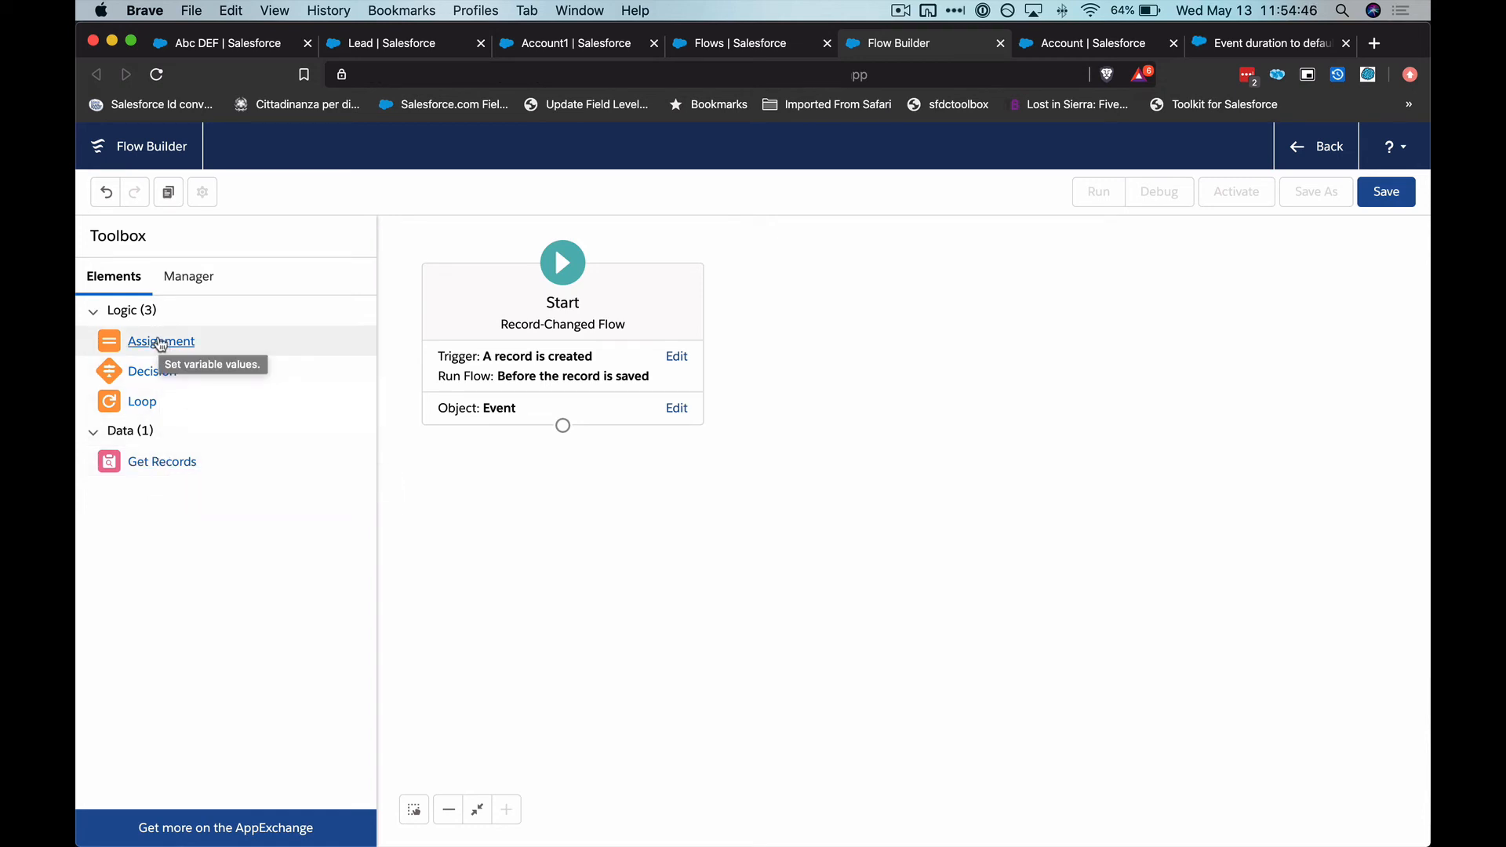
# Add an Assignment element below Start and label it Assign Duration
pyautogui.moveTo(145, 351); pyautogui.dragTo(535, 486)
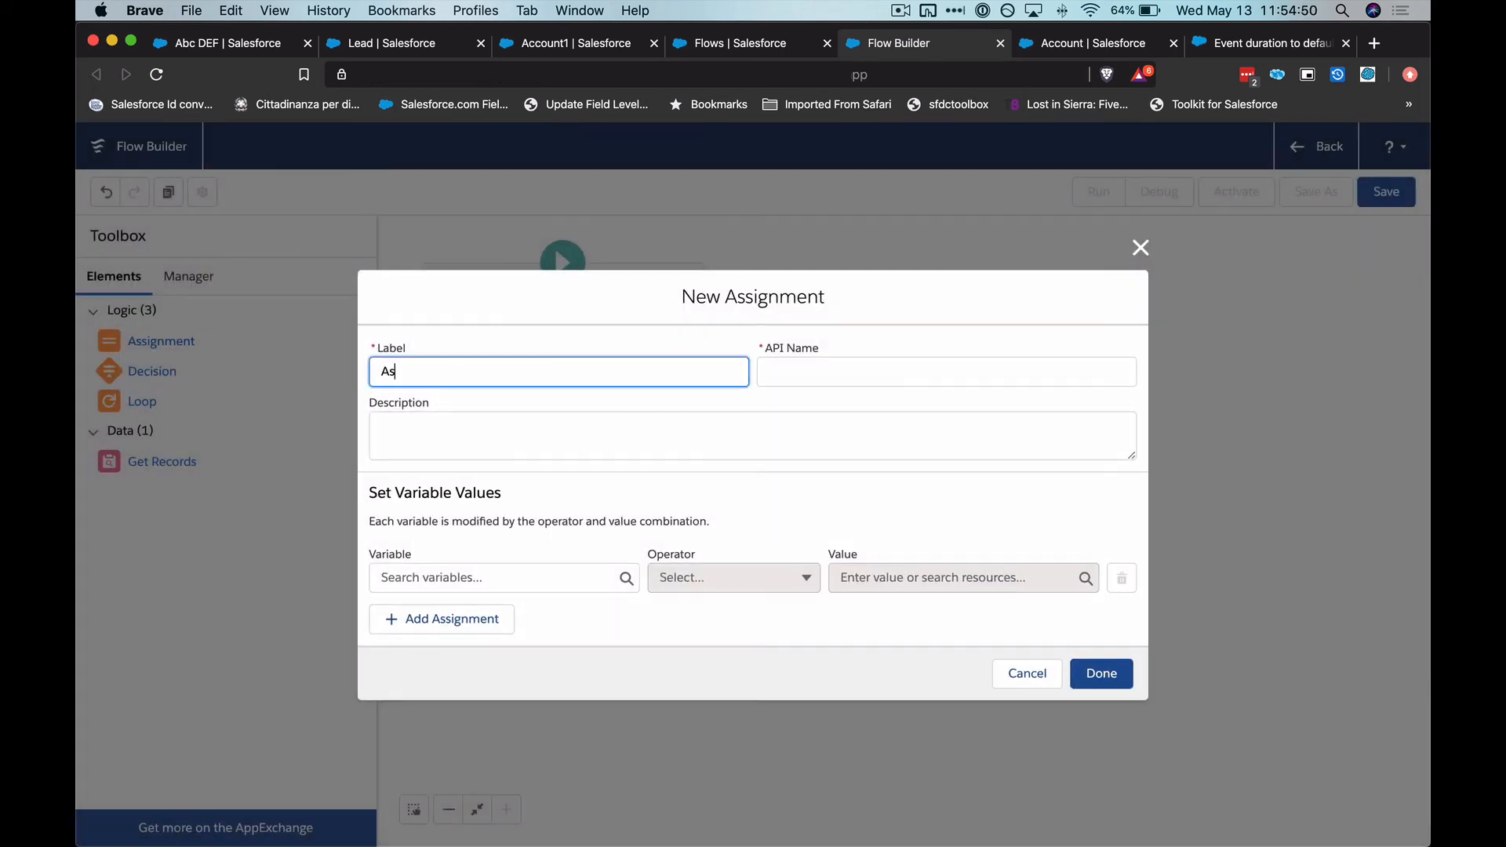
pyautogui.write('Assign Duration')
pyautogui.press('Tab')
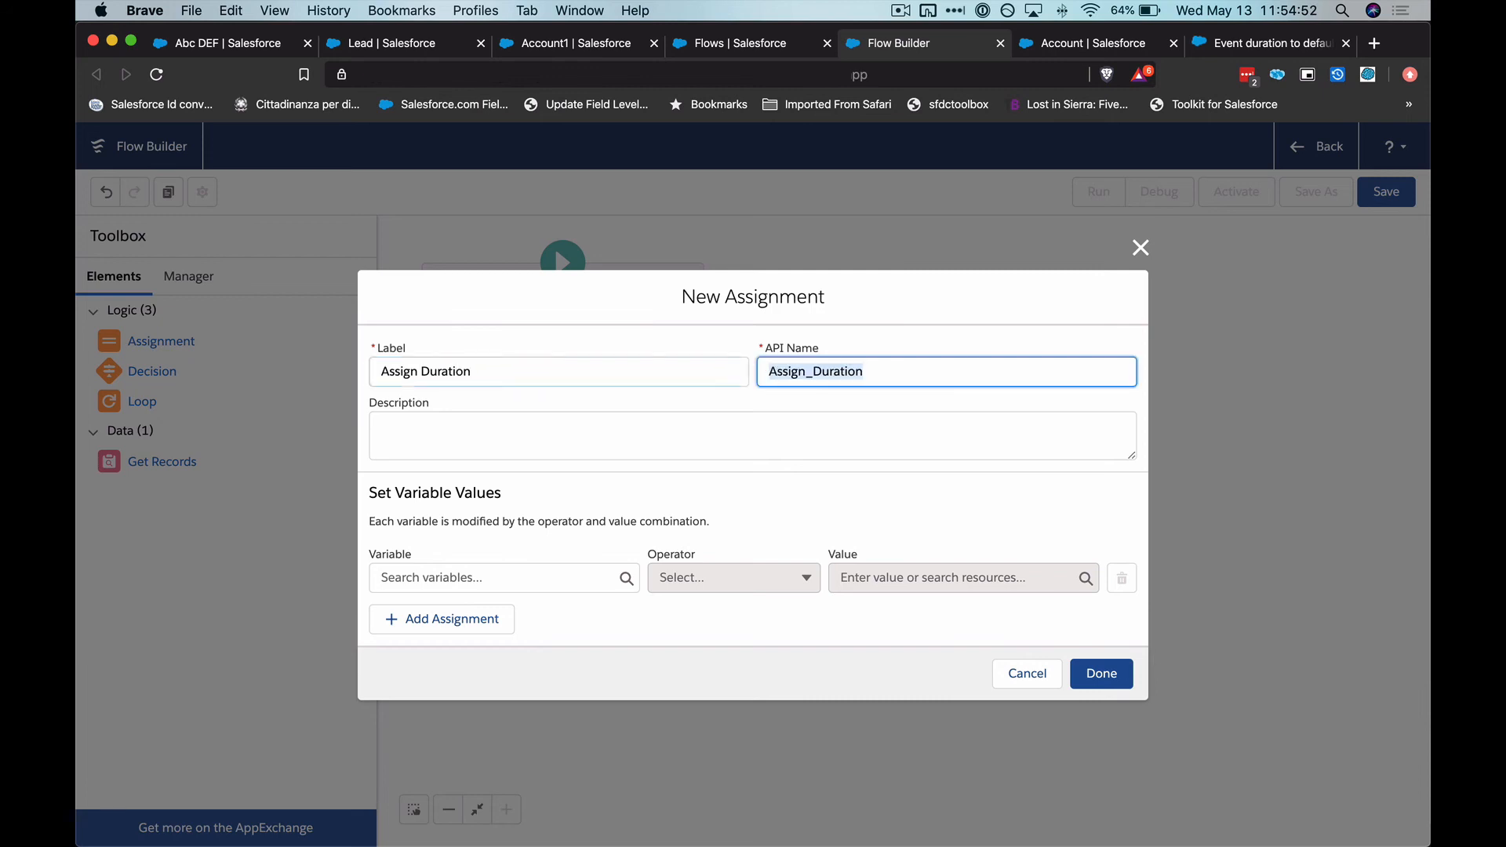
# Set $Record.DurationInMinutes to equal $Record.Duration_in_minutes__c in the assignment and connect Start to it
pyautogui.click(536, 577)
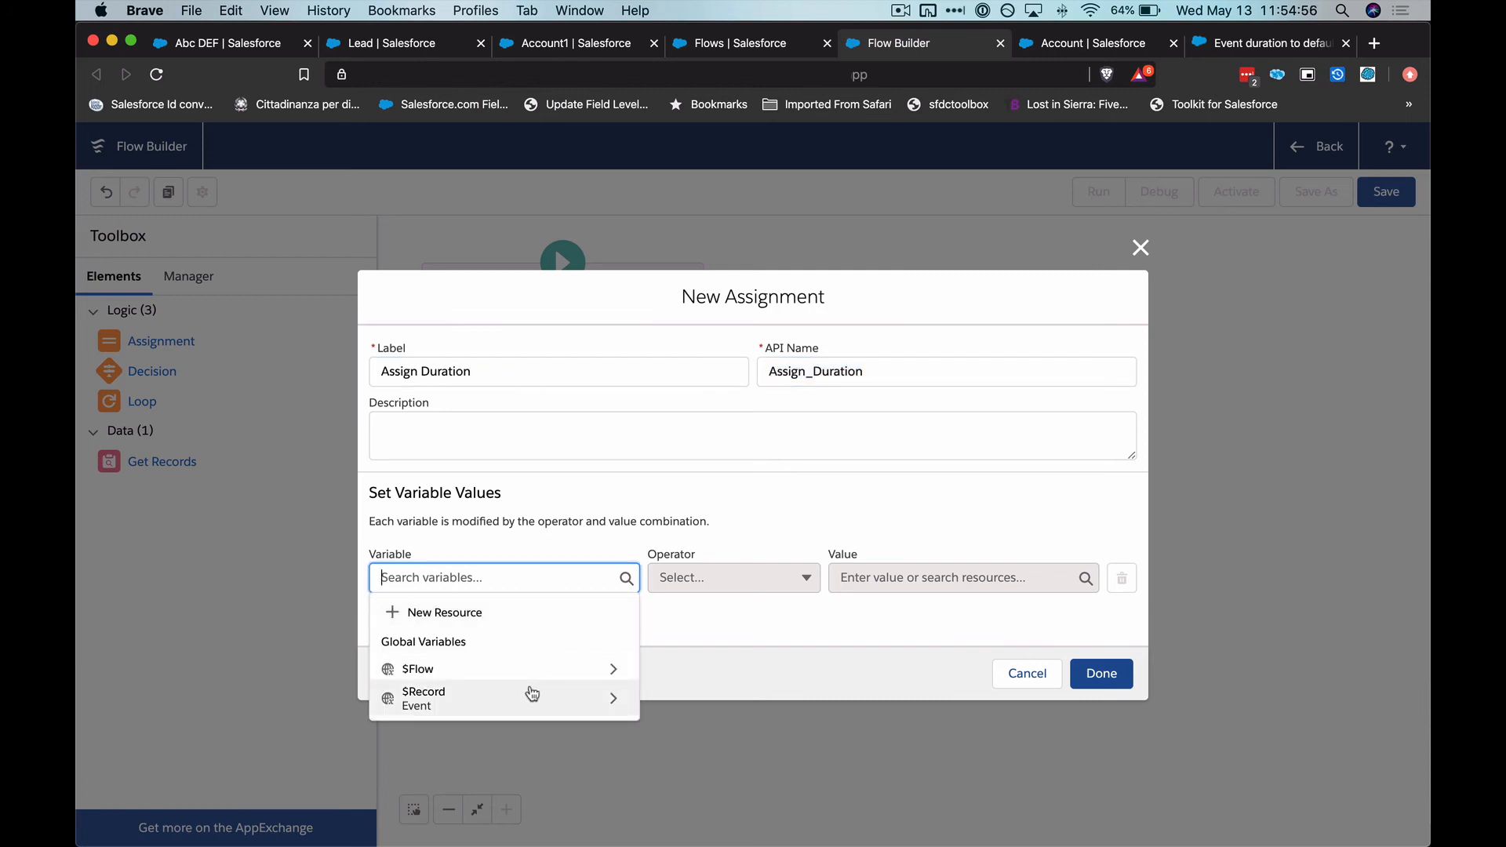
pyautogui.click(532, 693)
pyautogui.write('dura')
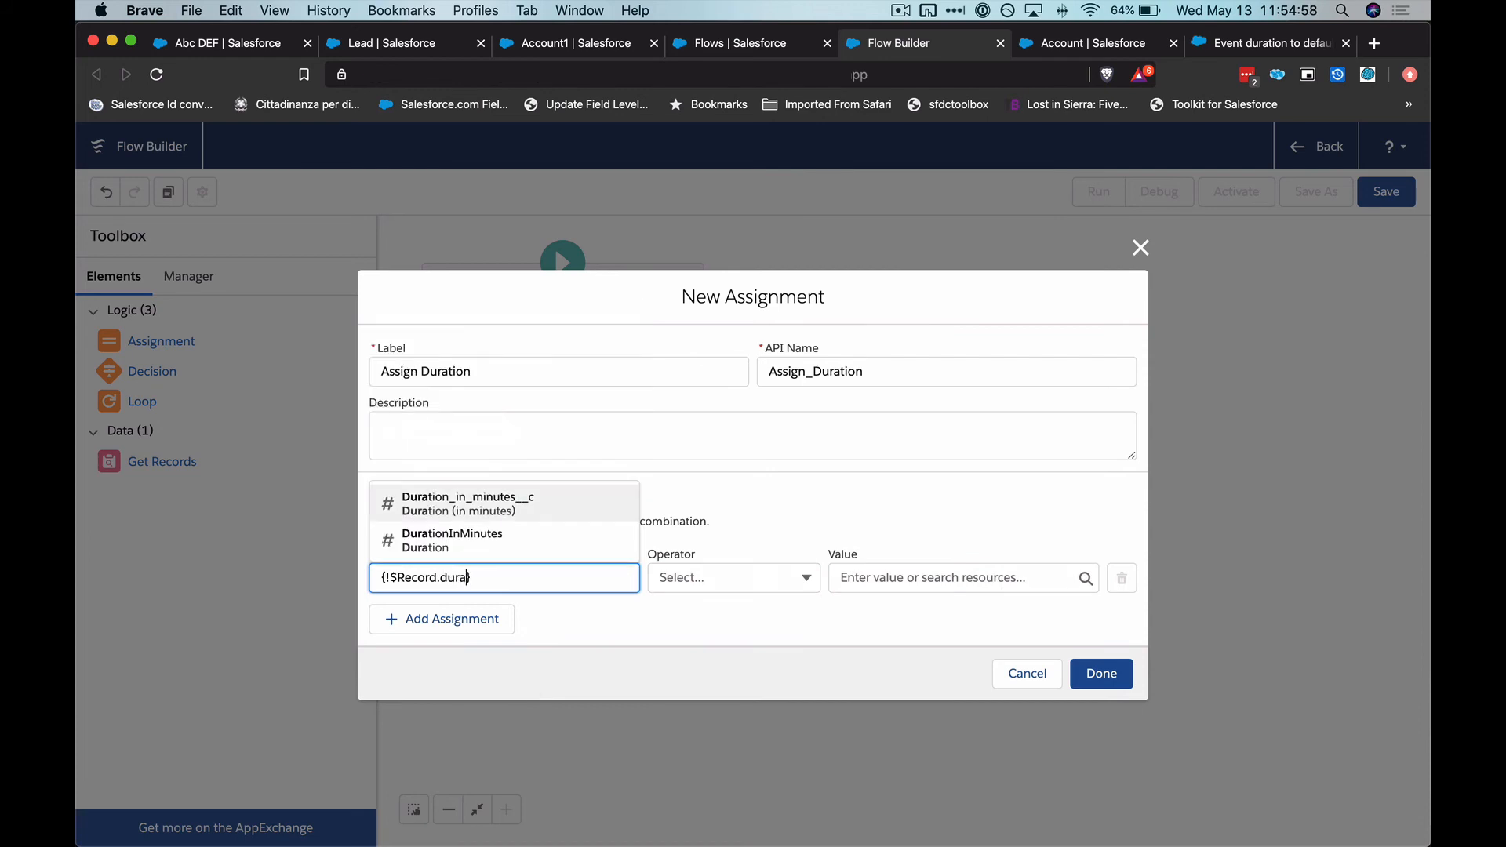
pyautogui.click(510, 544)
pyautogui.click(940, 577)
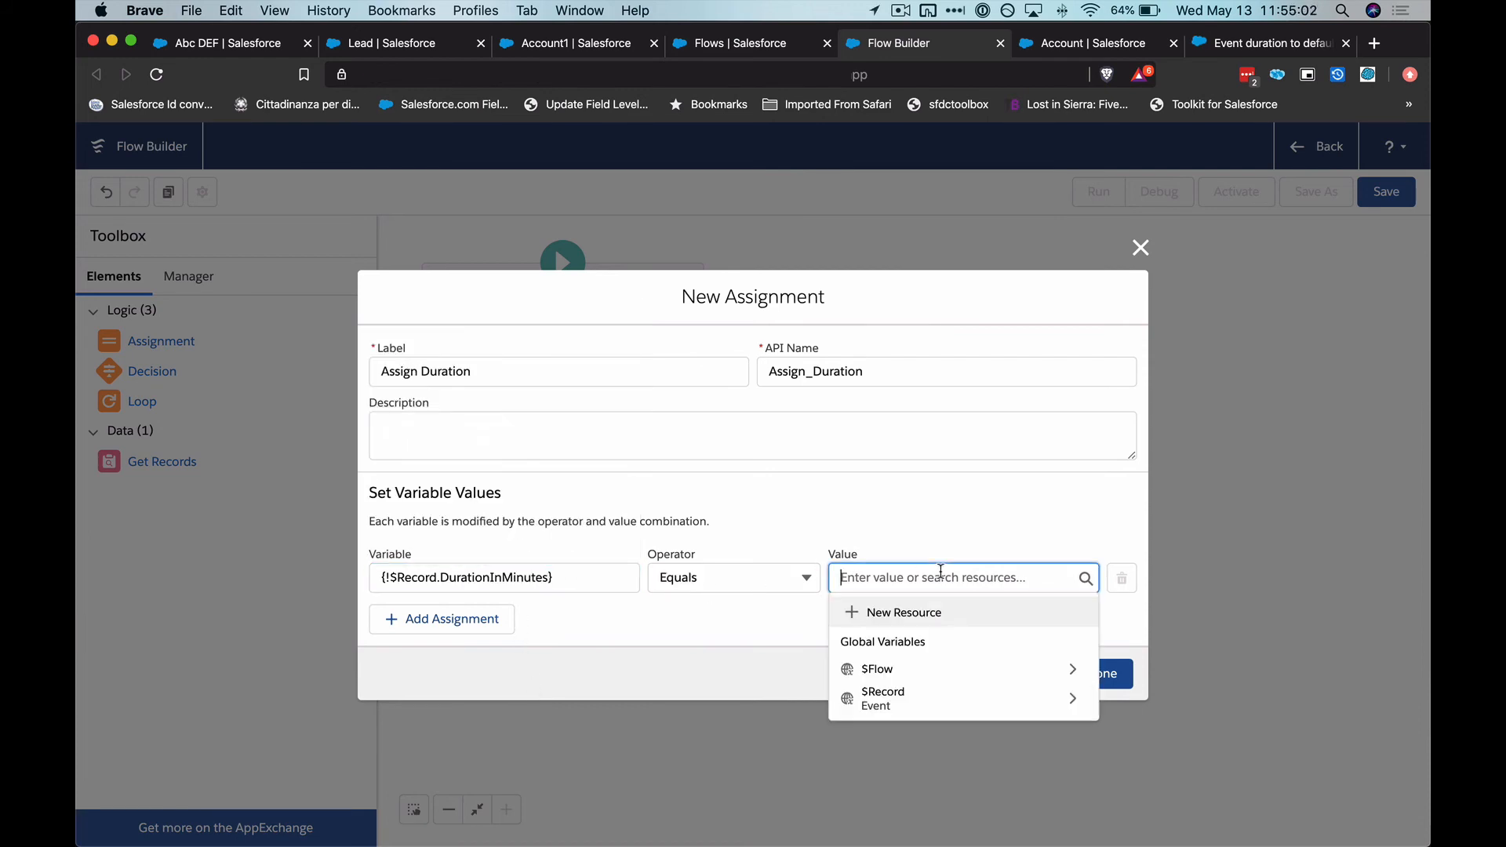
pyautogui.click(924, 702)
pyautogui.write('dura')
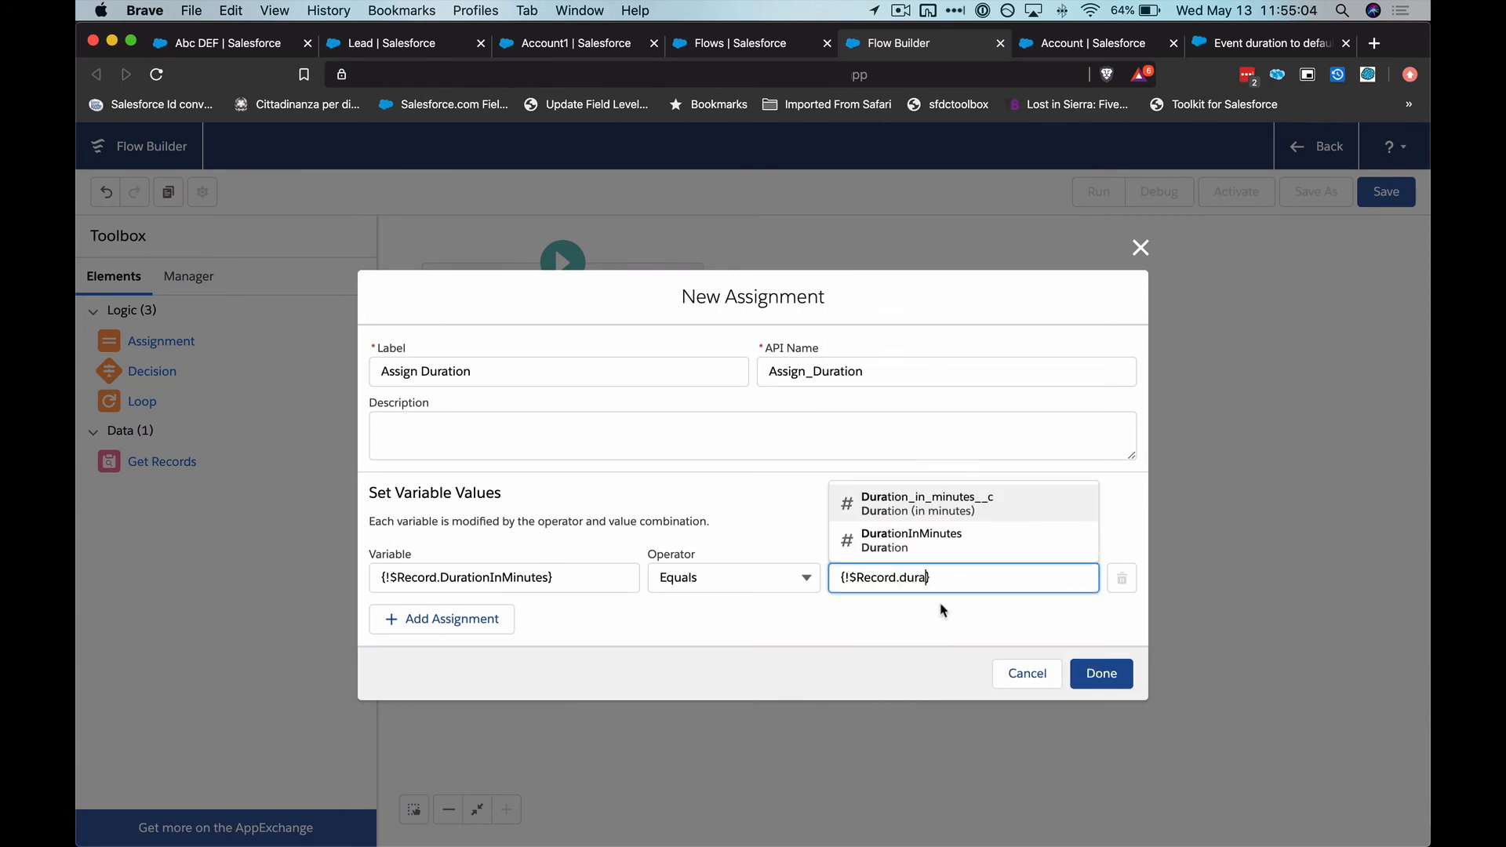
pyautogui.click(947, 508)
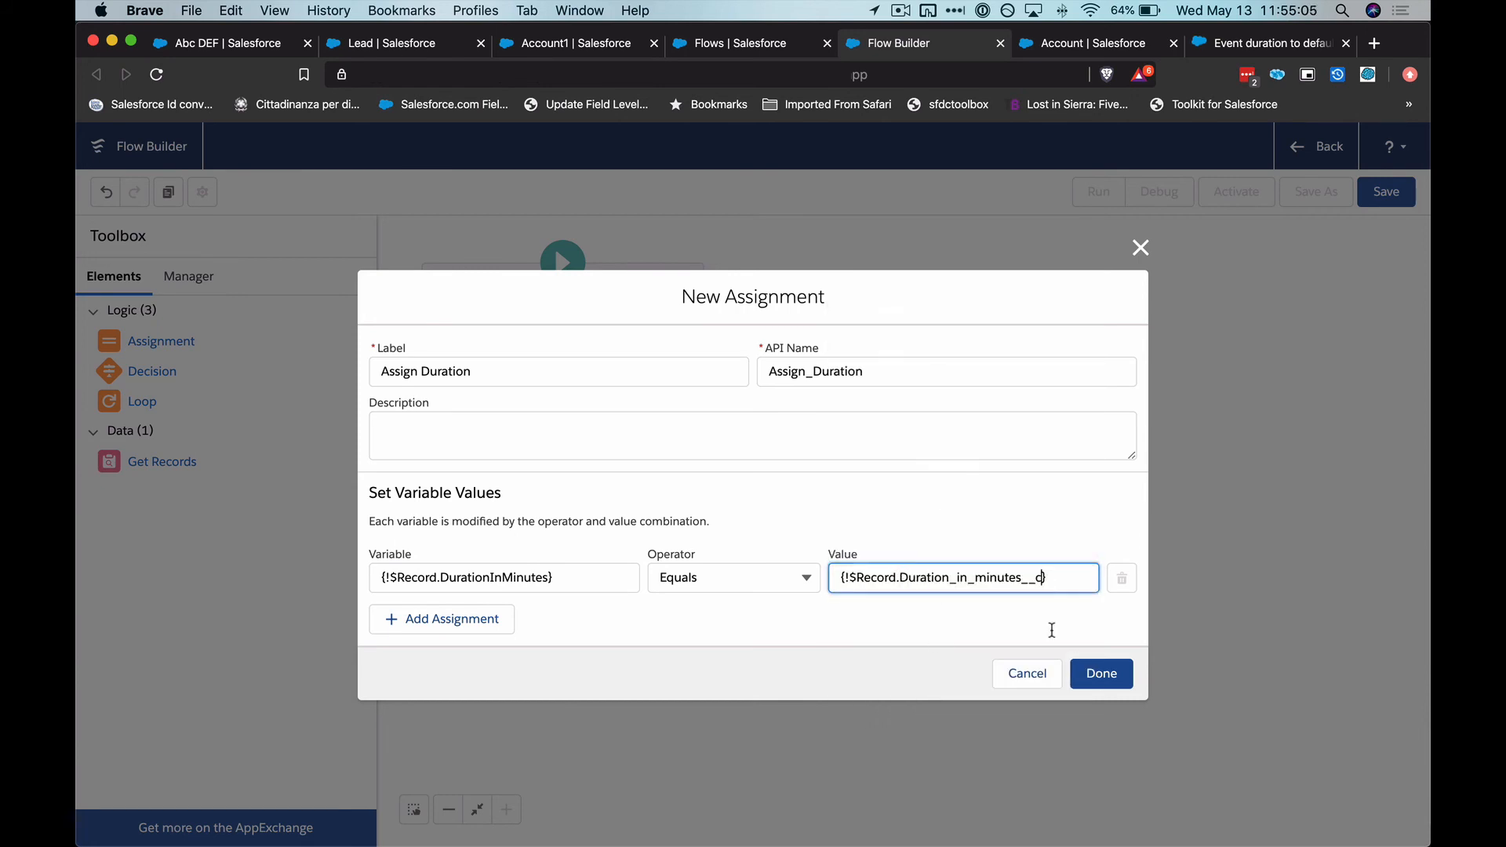
pyautogui.click(1100, 680)
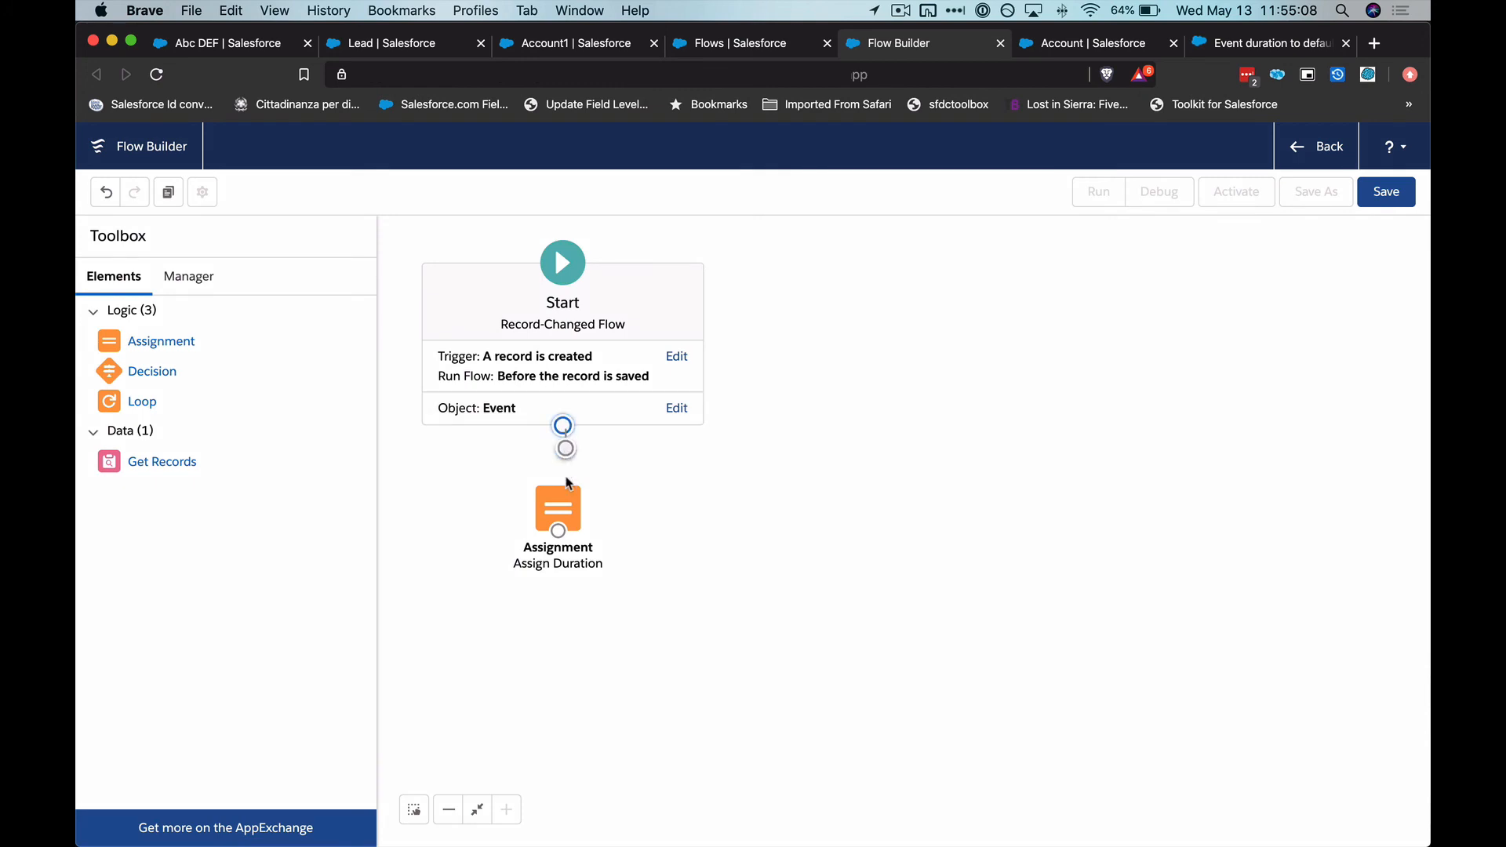
# Save the flow with the label Event - Duration Assignment and activate it
pyautogui.click(1396, 194)
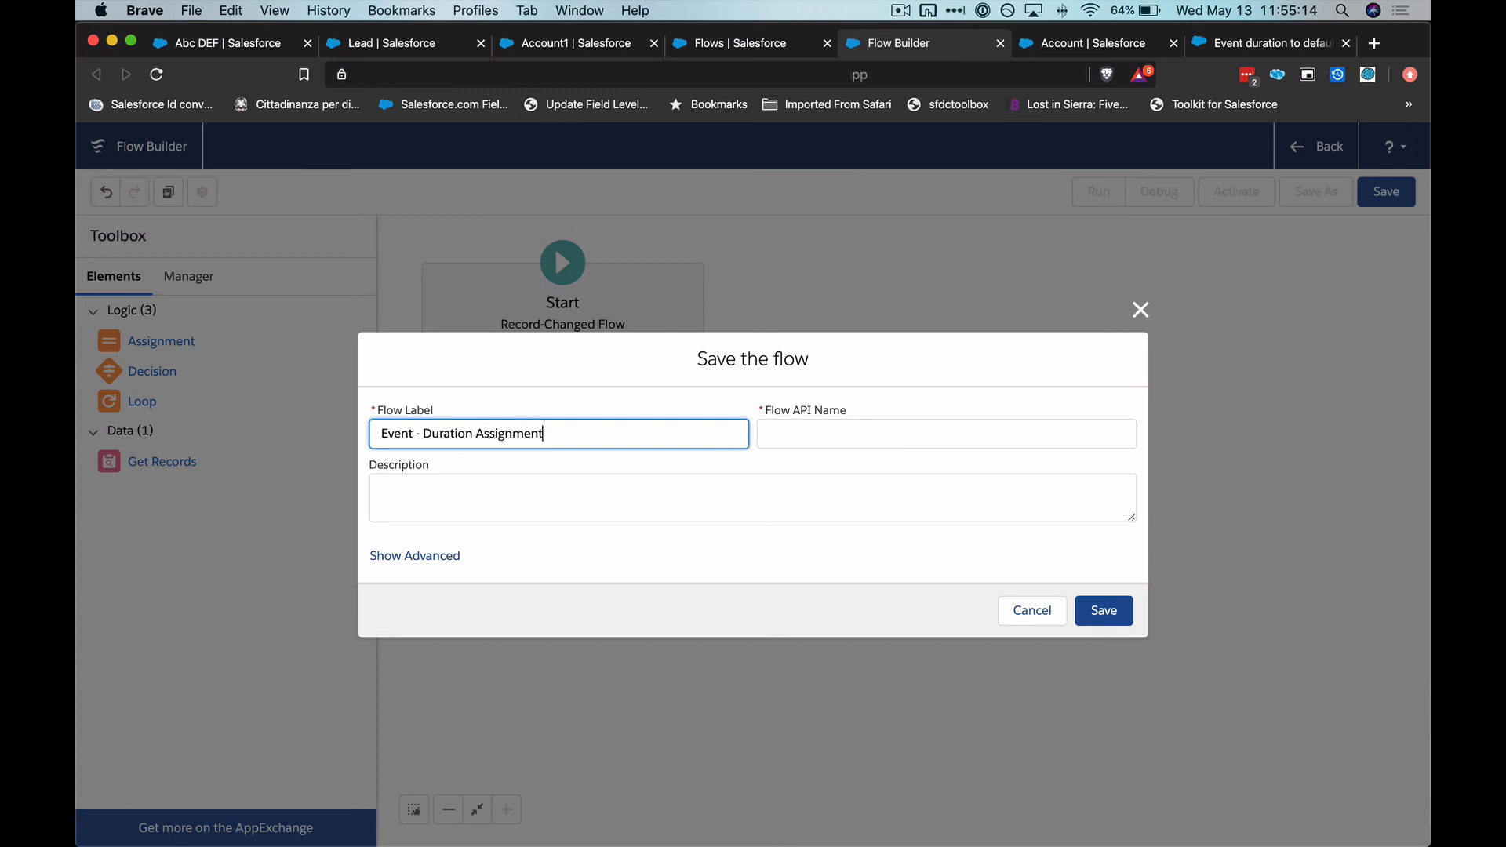
pyautogui.press('Tab')
pyautogui.click(1118, 610)
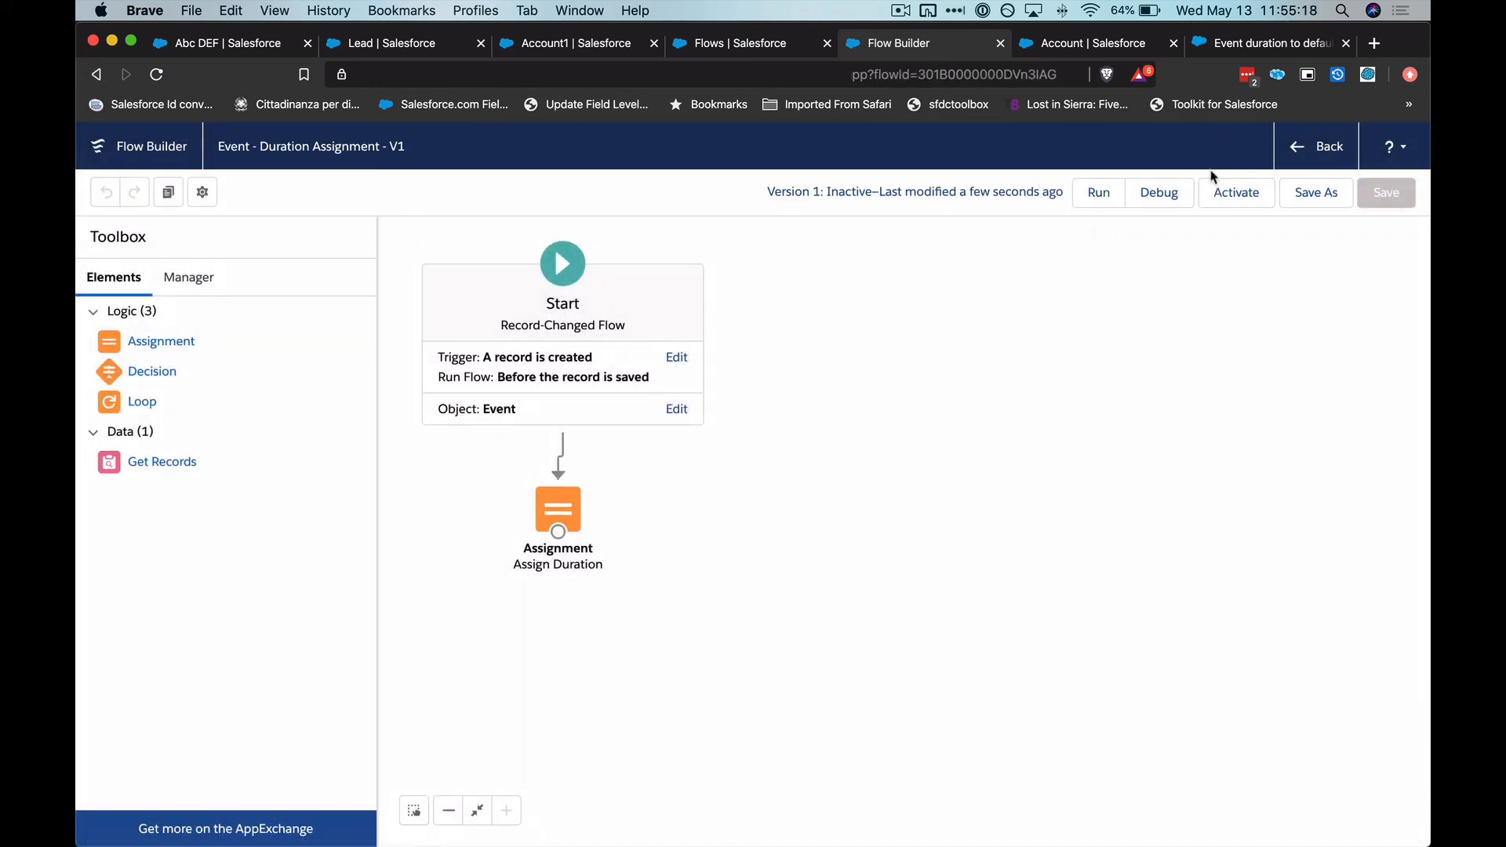
pyautogui.click(1220, 188)
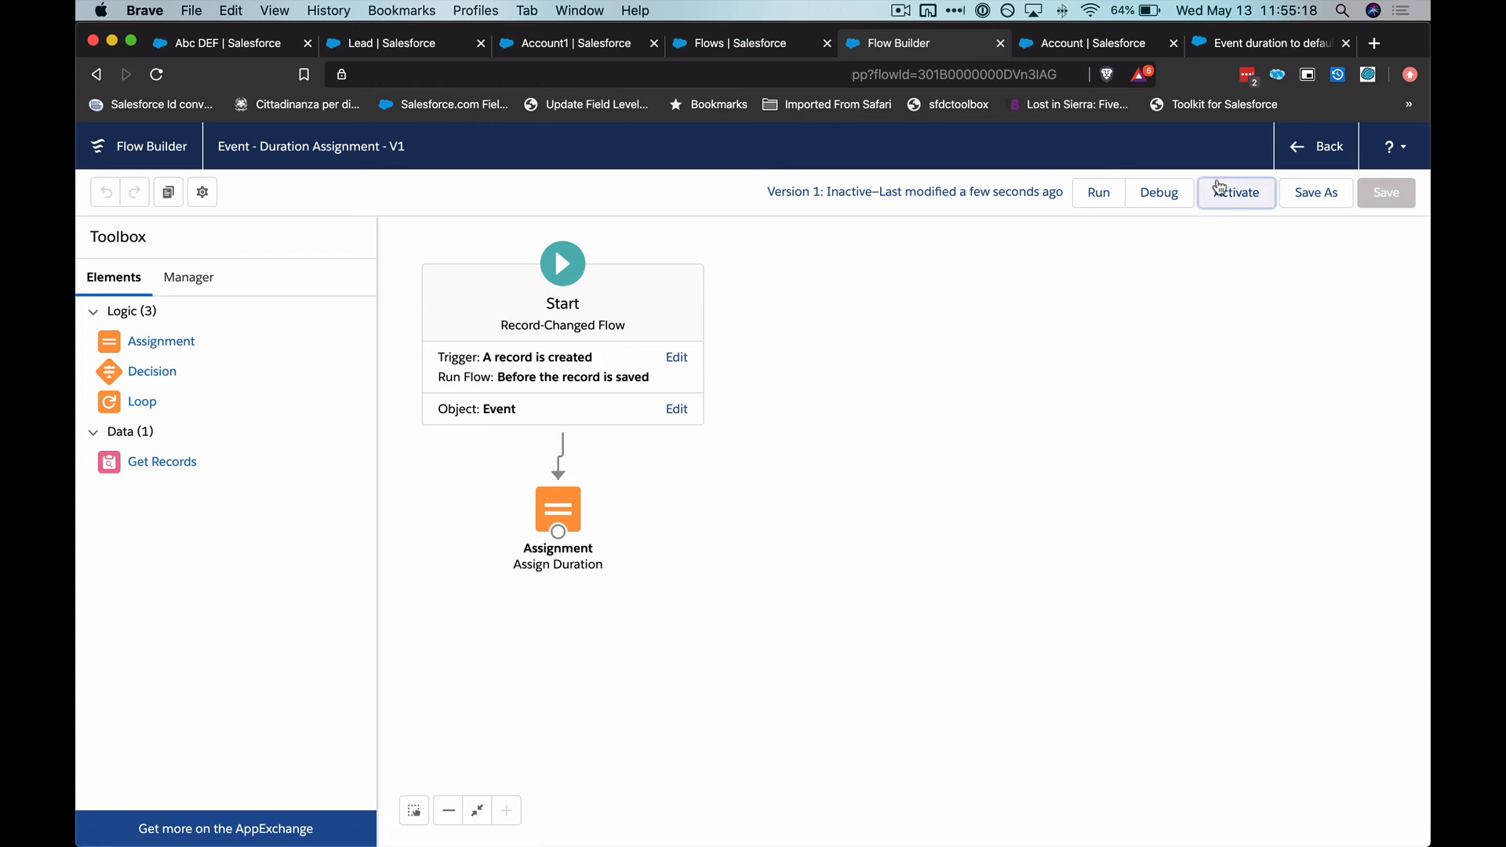
# Return to the Account1 record and save the filled-in Create Event form again
pyautogui.click(769, 50)
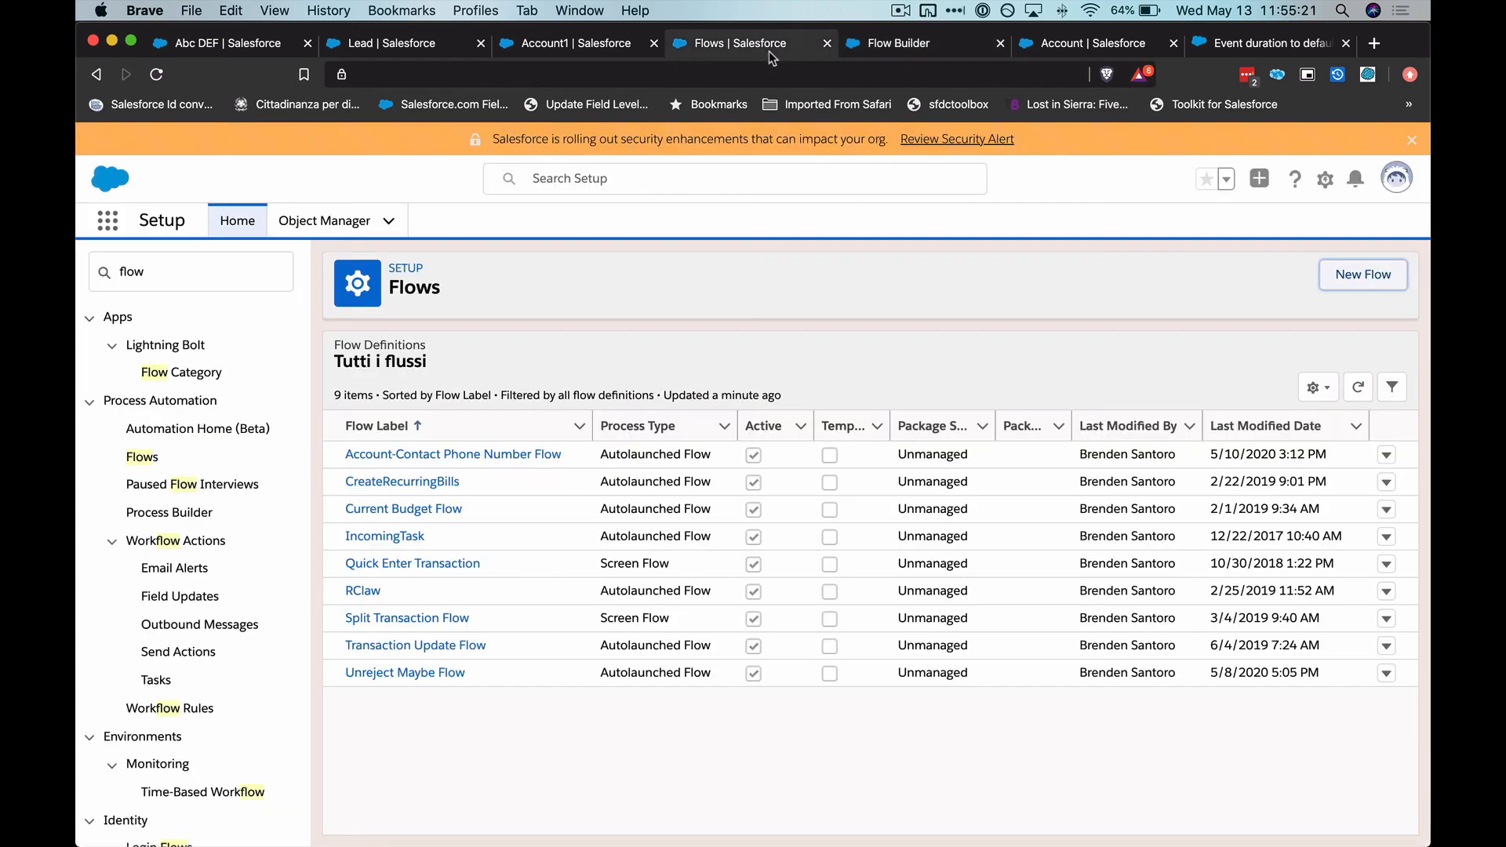
pyautogui.click(594, 57)
pyautogui.scroll(-1, 1108, 709)
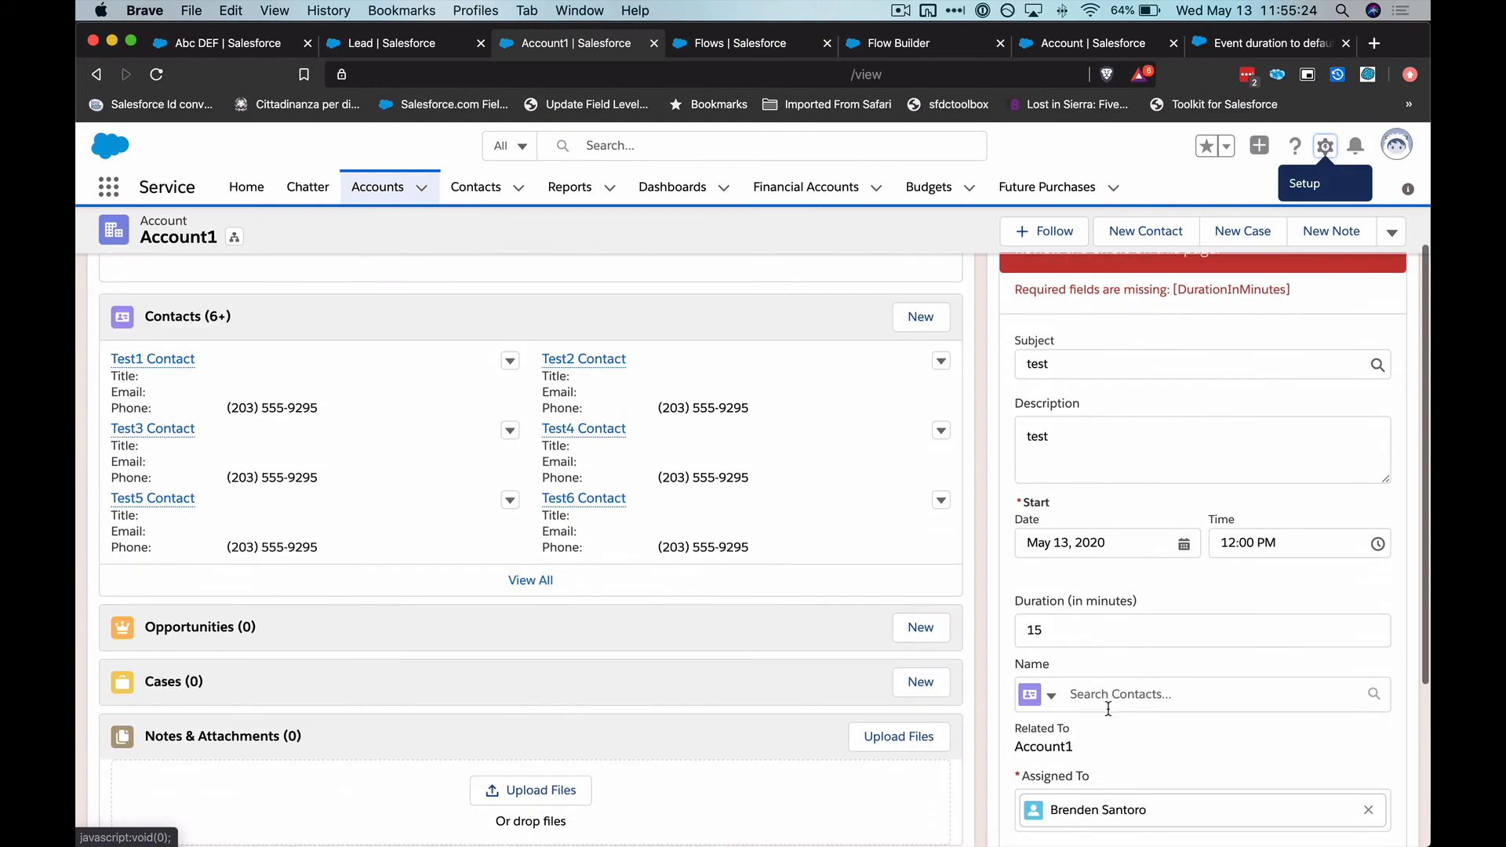
pyautogui.scroll(2, 1108, 709)
pyautogui.scroll(-4, 1109, 713)
pyautogui.click(1362, 713)
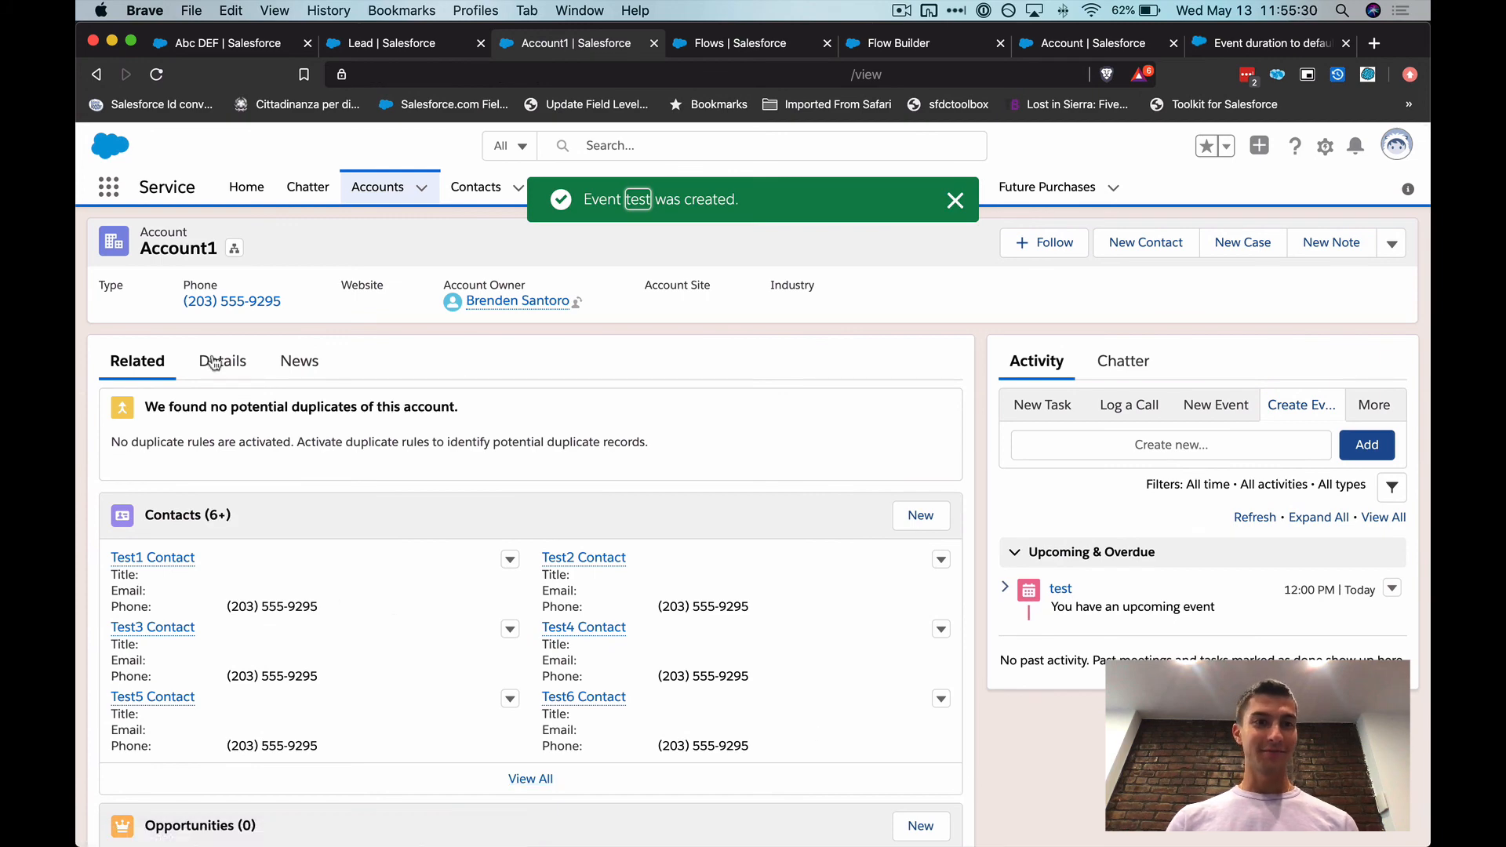
# Open the test event from Account1's upcoming activities to check its start and end times
pyautogui.scroll(-3, 267, 530)
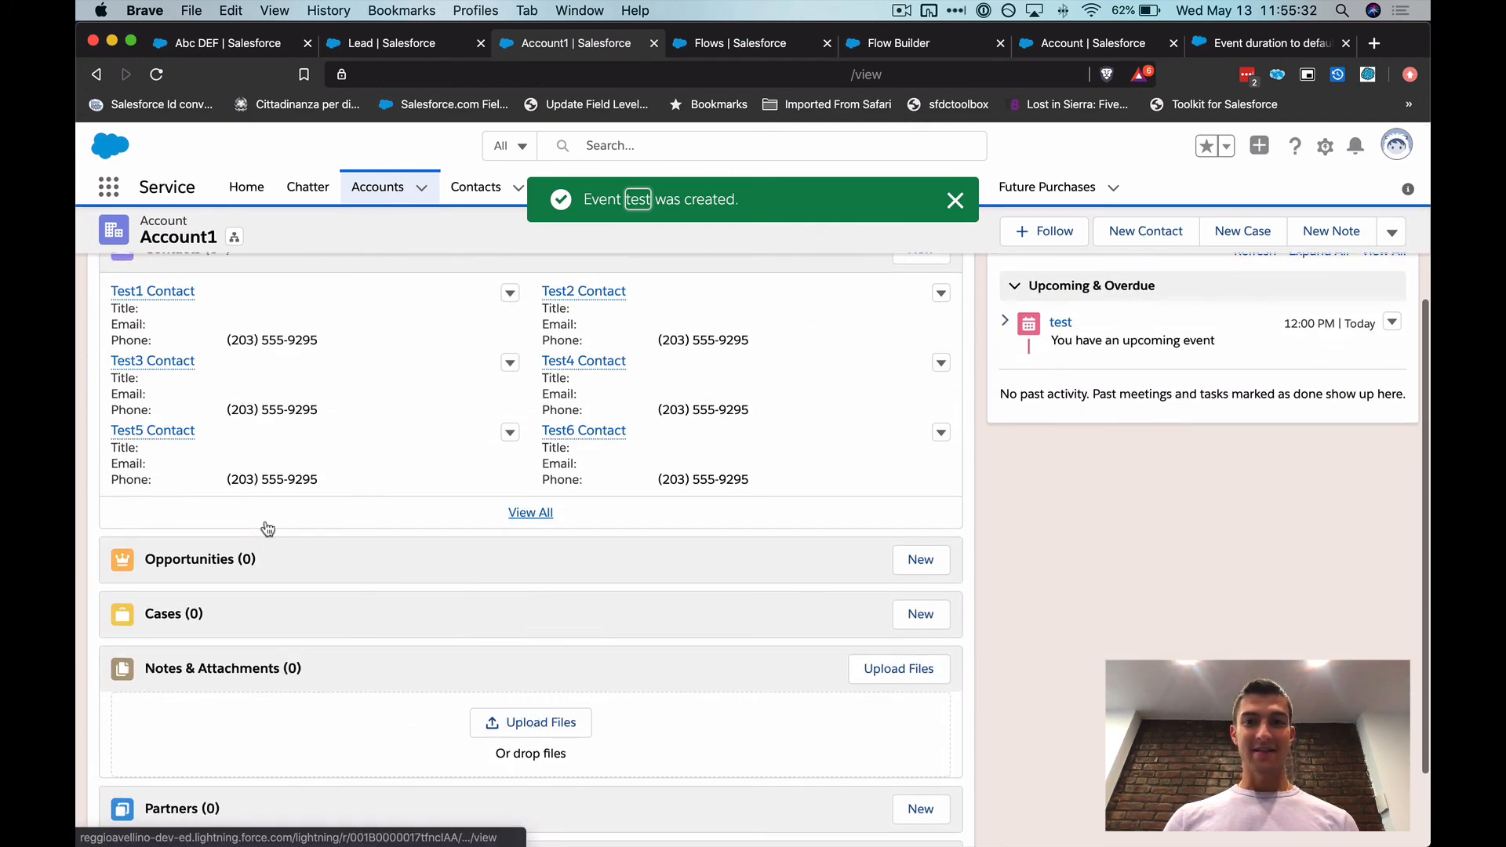
pyautogui.scroll(1, 1295, 304)
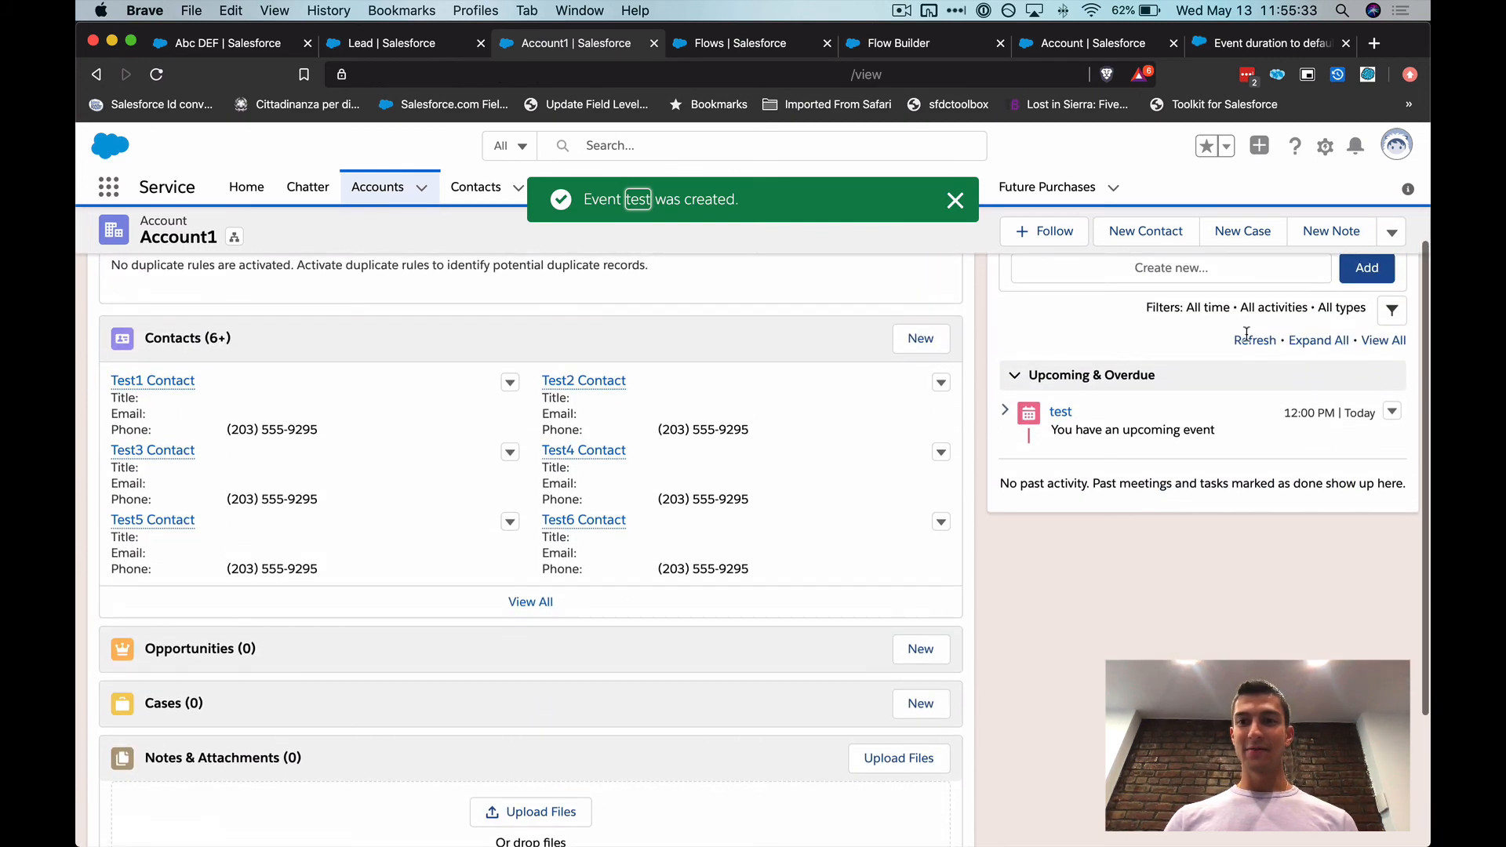
pyautogui.click(1062, 416)
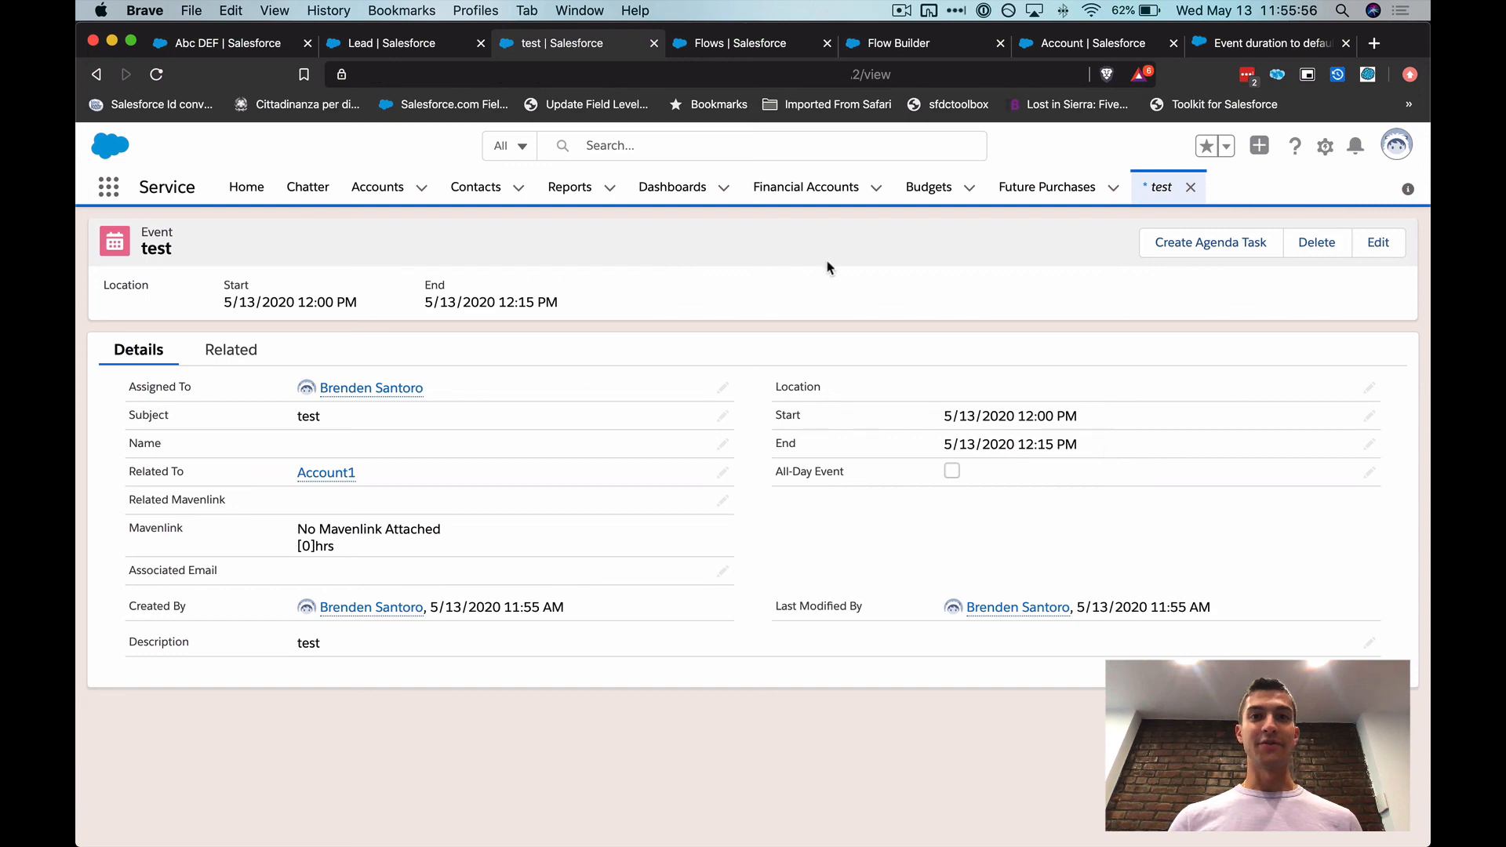
# Switch to the IdeaExchange page Event duration to default to 30 min and look through its comments
pyautogui.click(1231, 45)
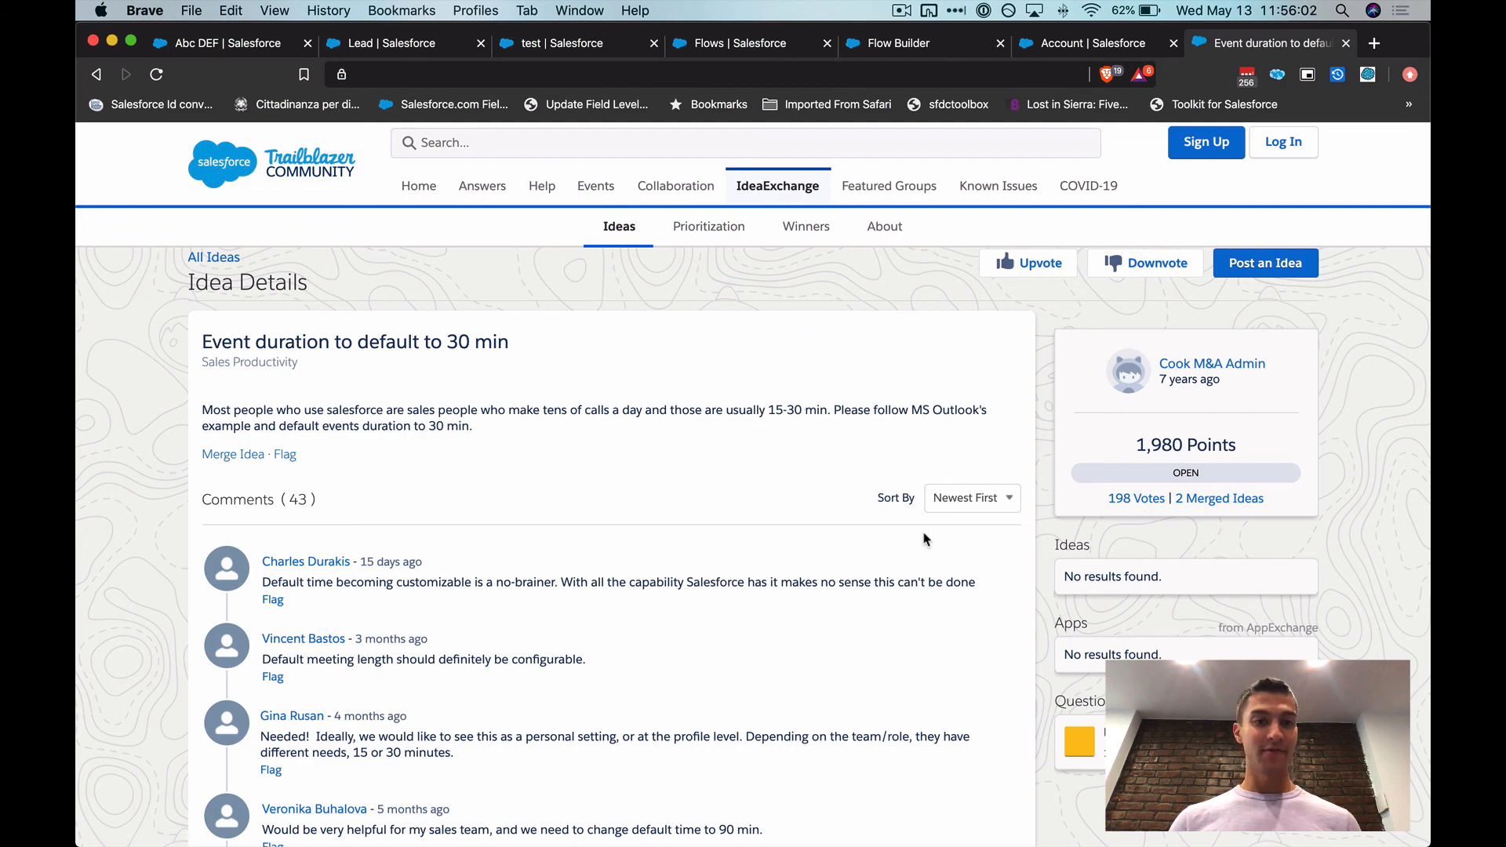
pyautogui.scroll(-15, 925, 539)
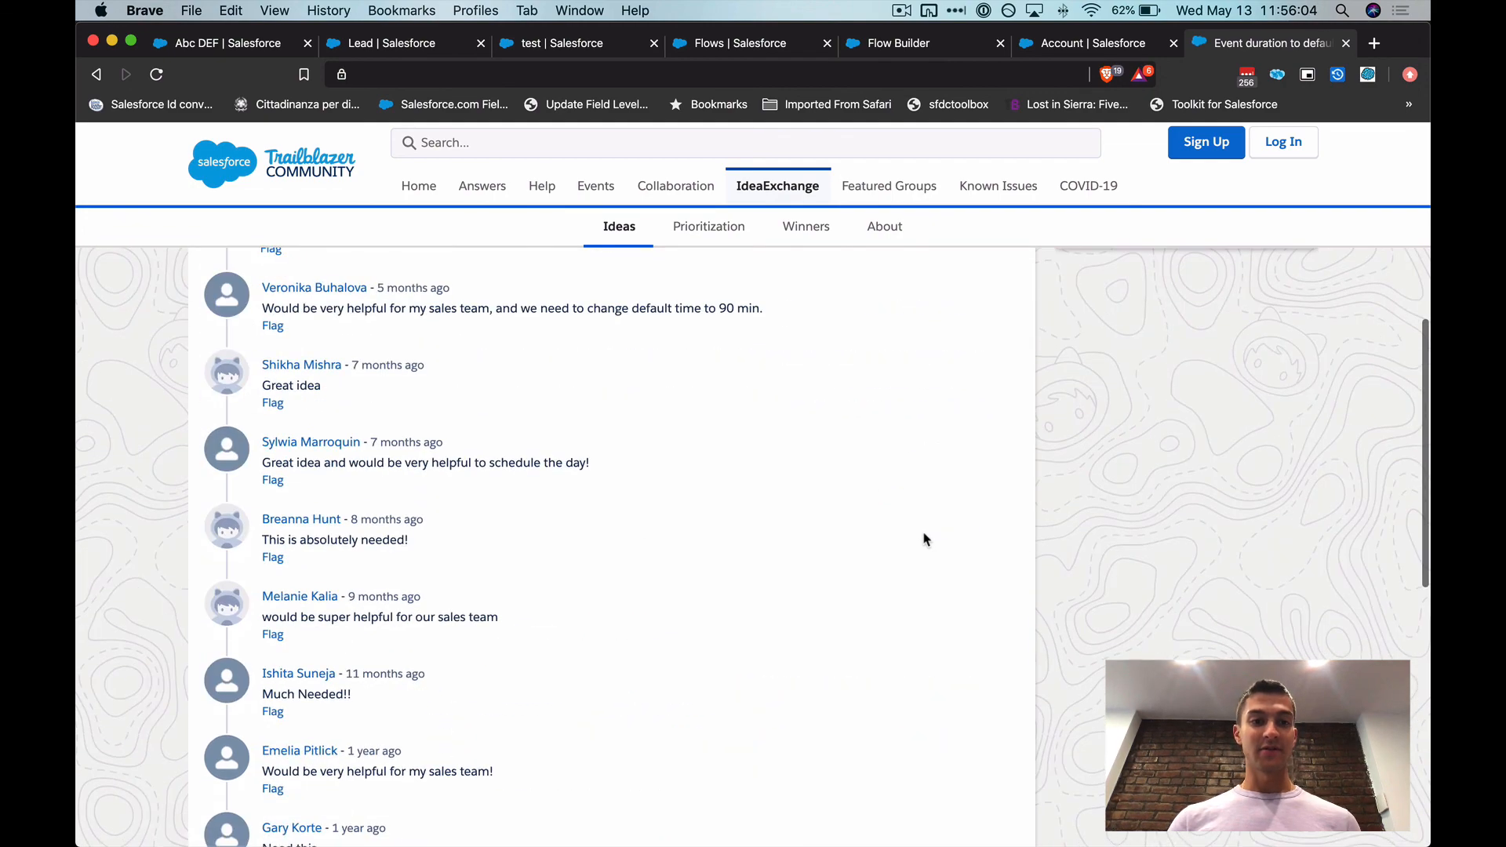
pyautogui.scroll(15, 926, 539)
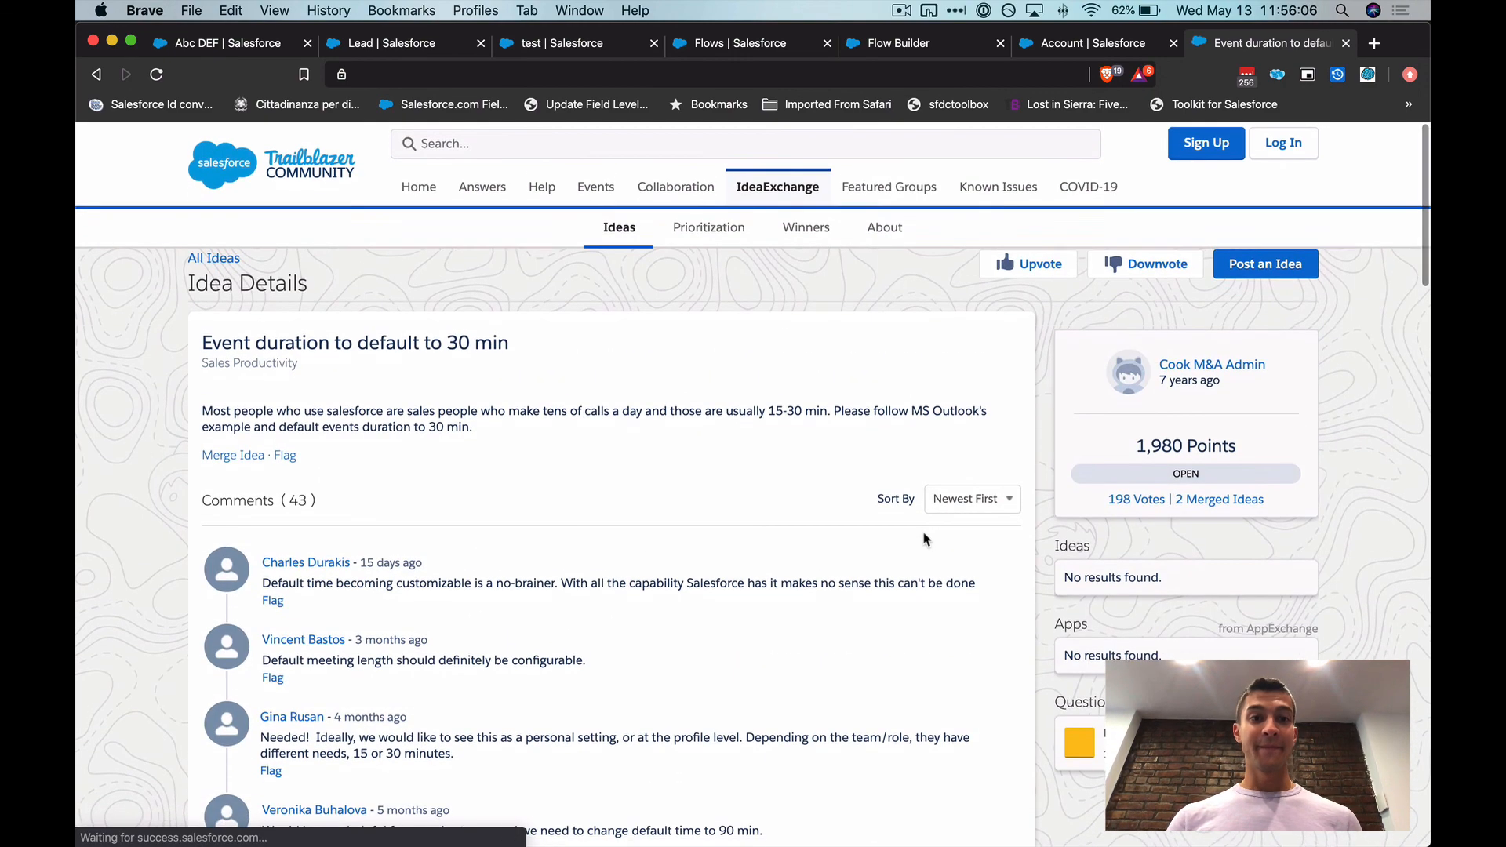